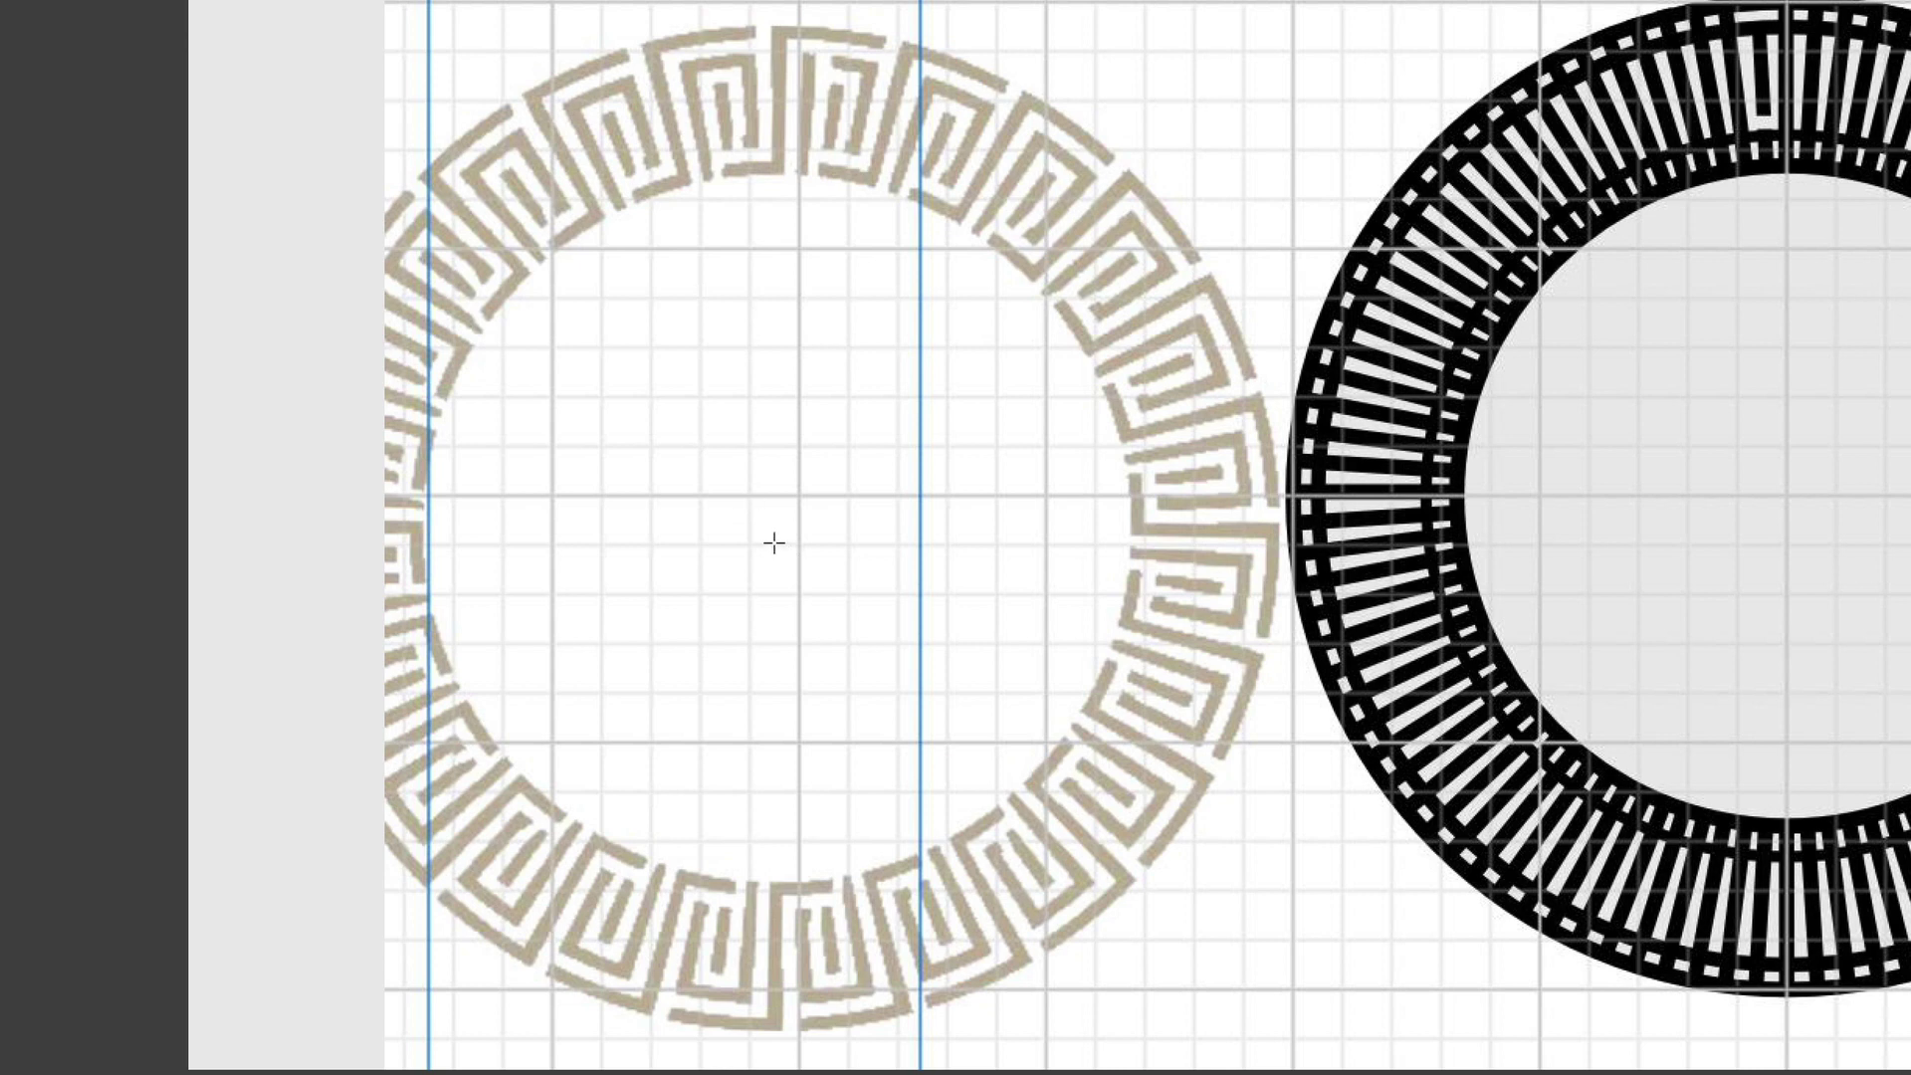
# Draw a circle fitted to the inner edge of the tan Greek-key ring and a larger concentric copy fitted to its outer edge.
pyautogui.moveTo(774, 544); pyautogui.dragTo(1113, 900)
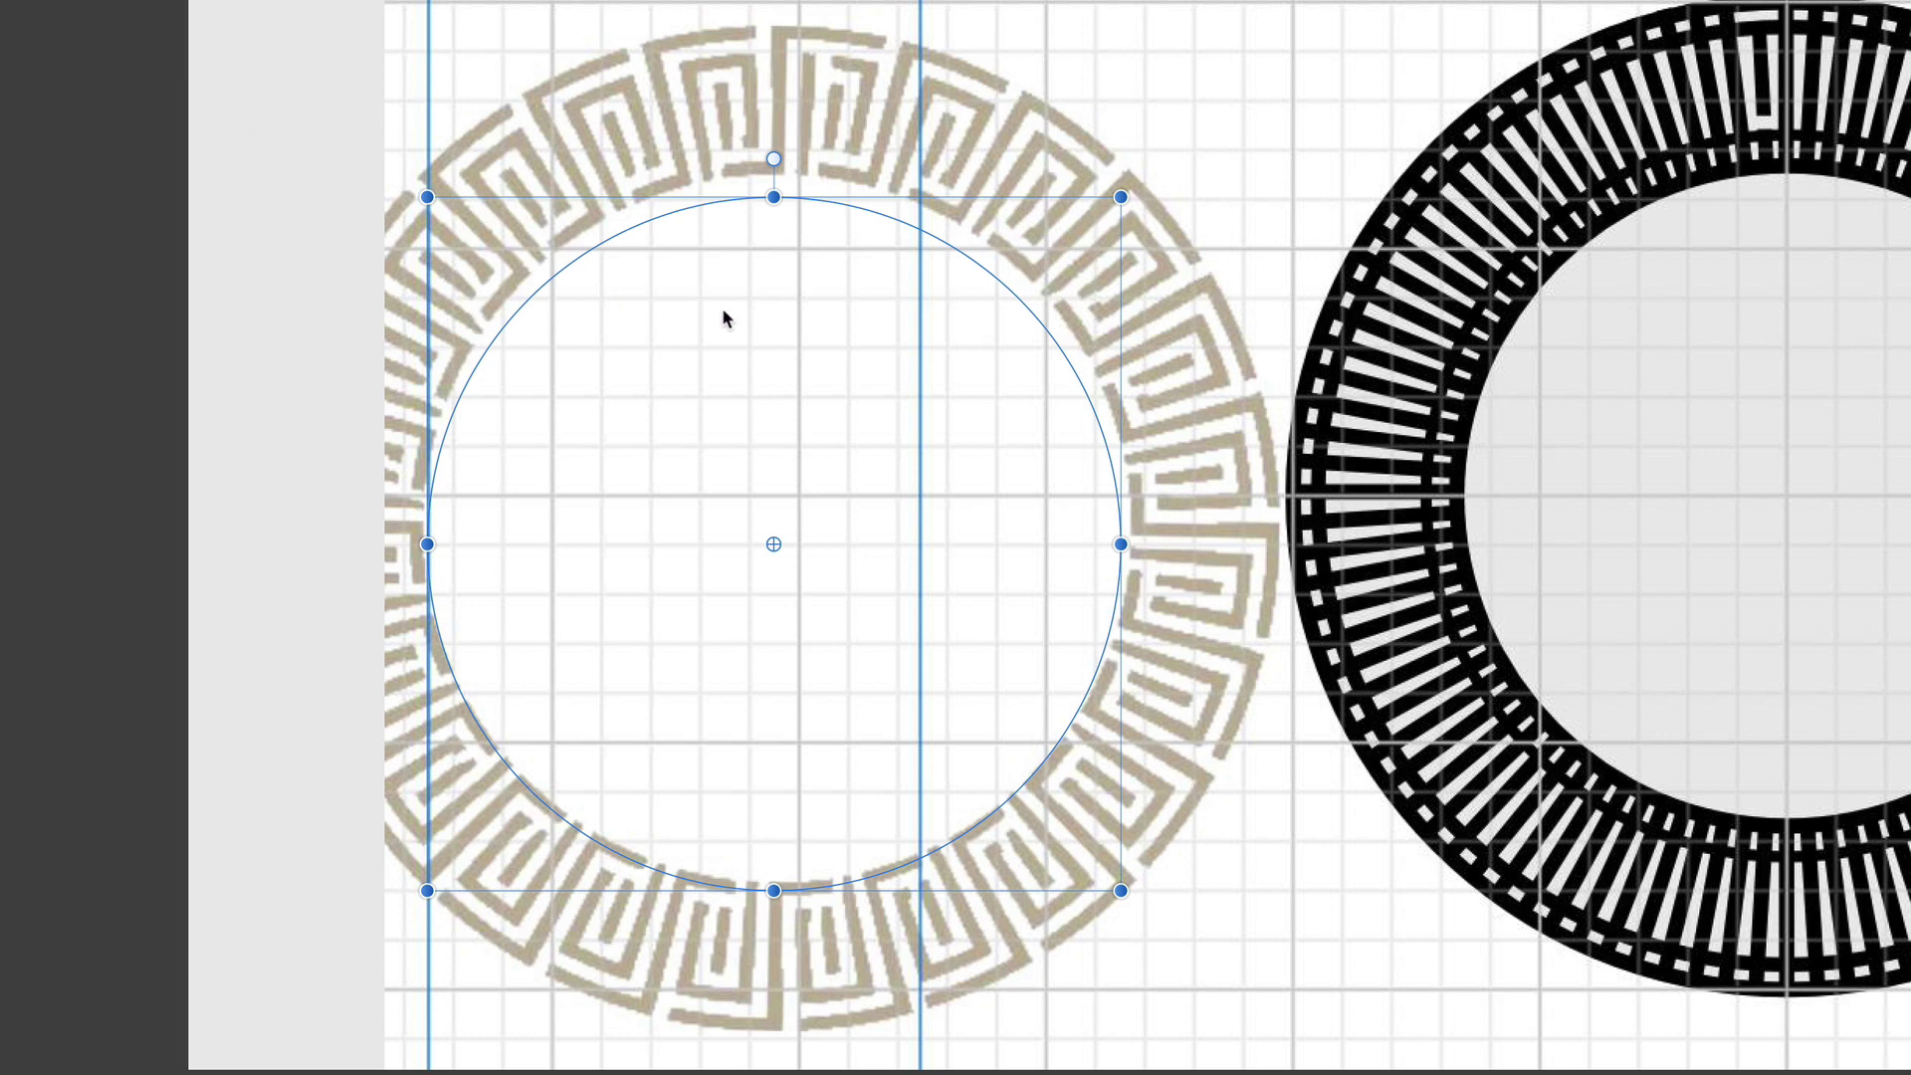
pyautogui.press('Up')
pyautogui.press('Up')
pyautogui.press('Up')
pyautogui.press('Right')
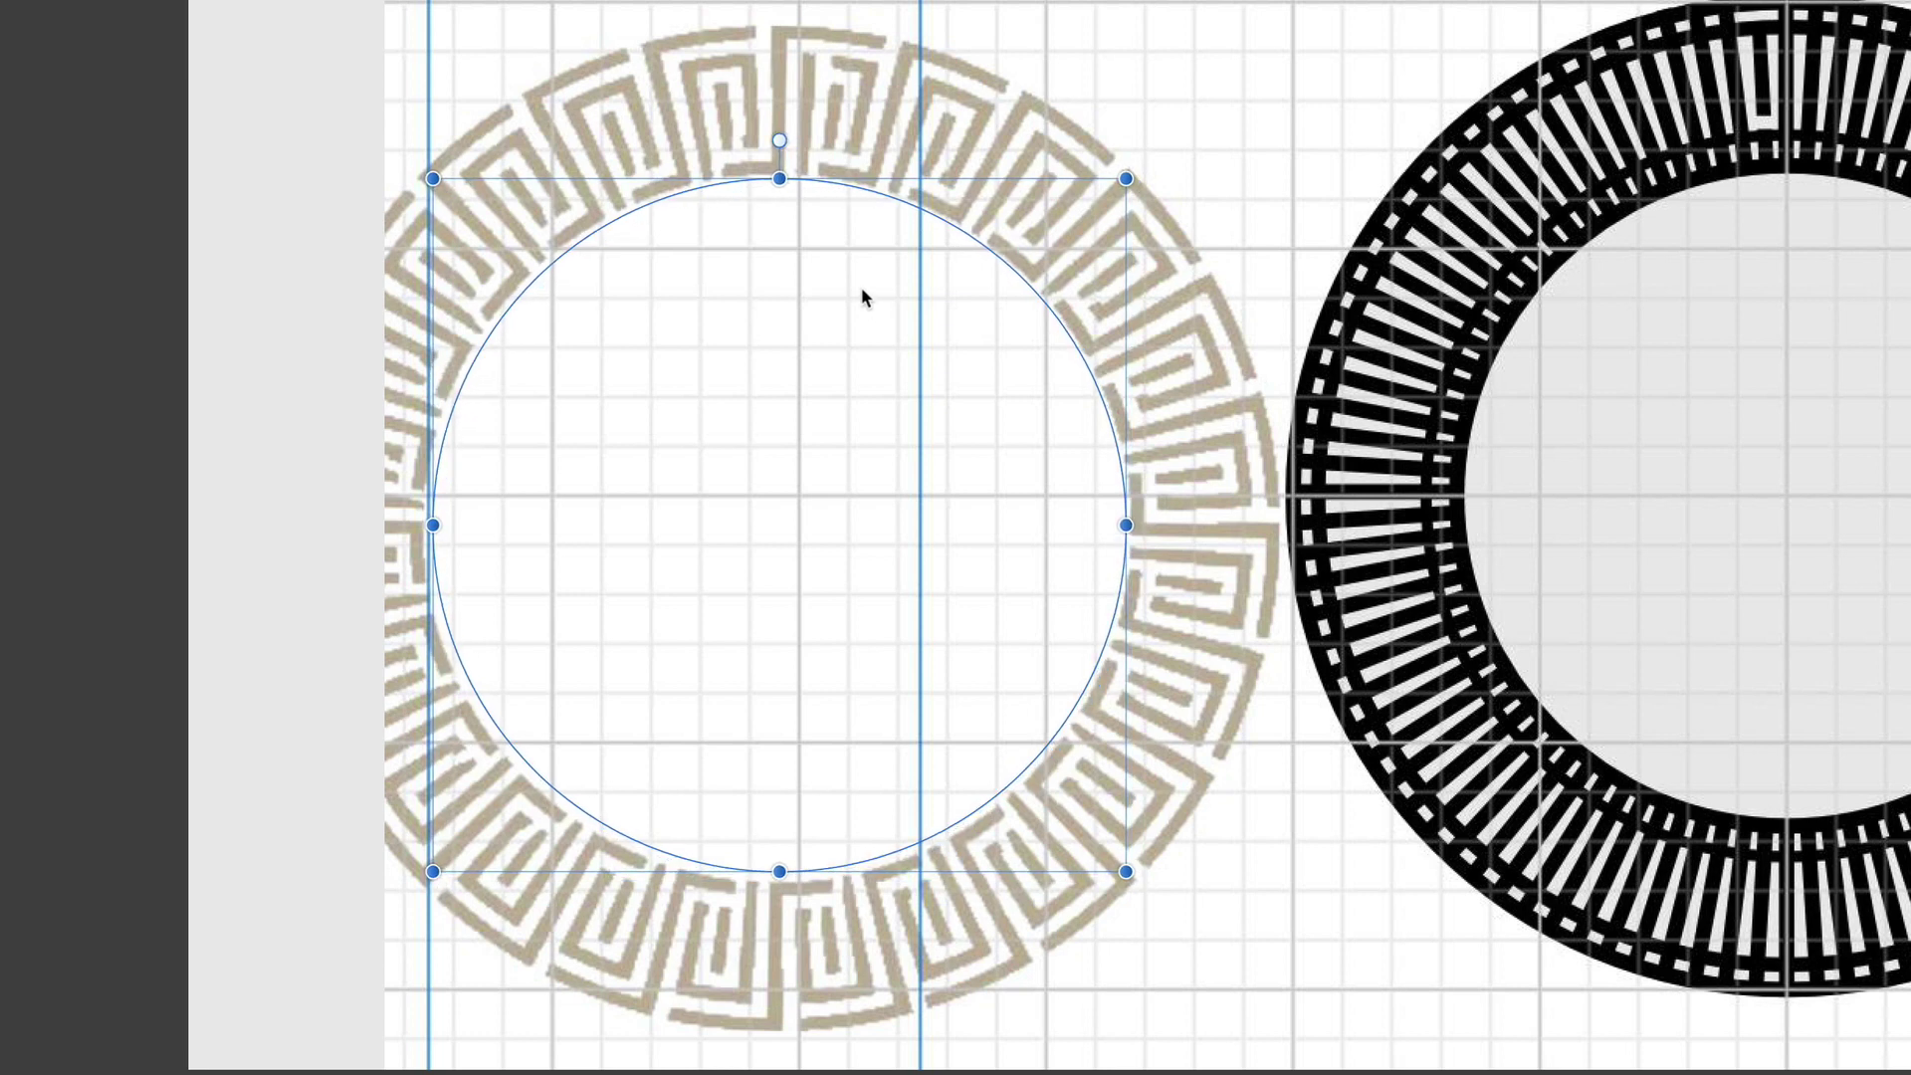
pyautogui.press('Left')
pyautogui.press('Down')
pyautogui.press('Up')
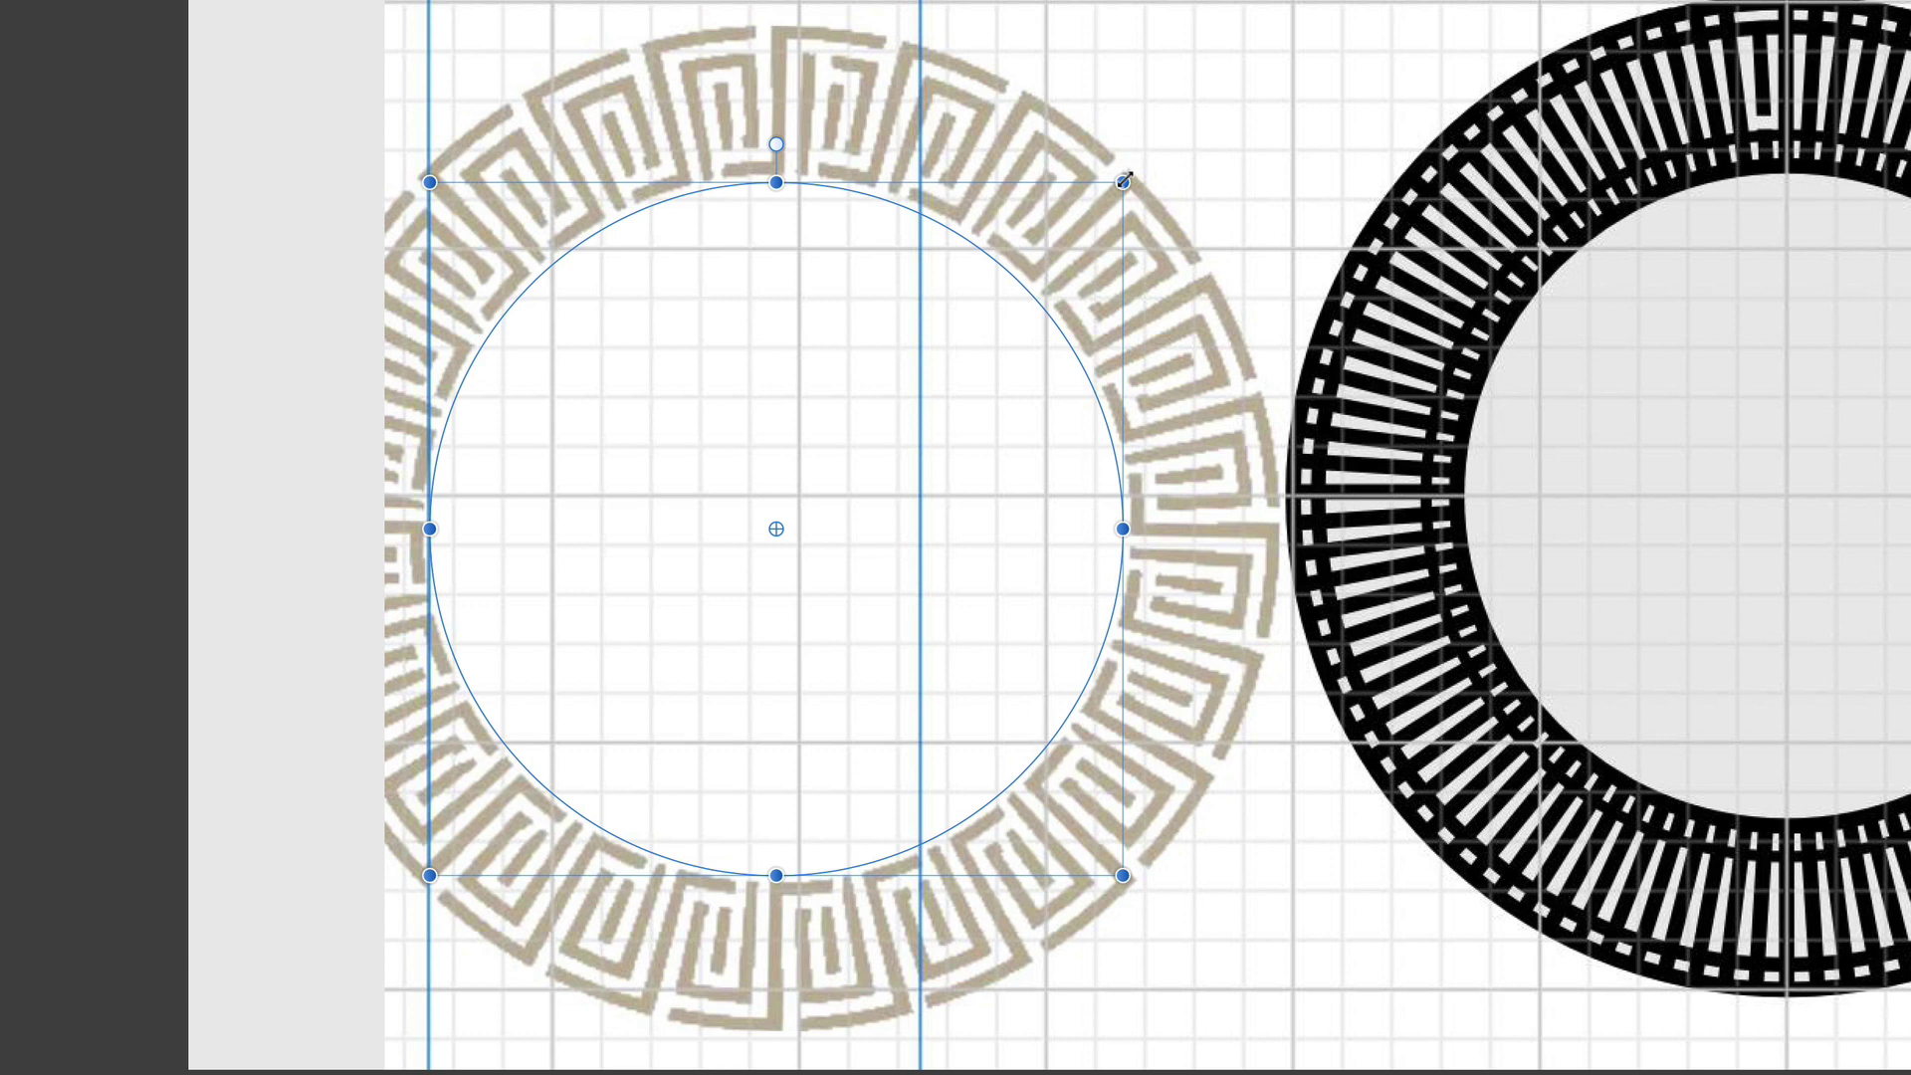
pyautogui.moveTo(1124, 180); pyautogui.dragTo(1132, 175)
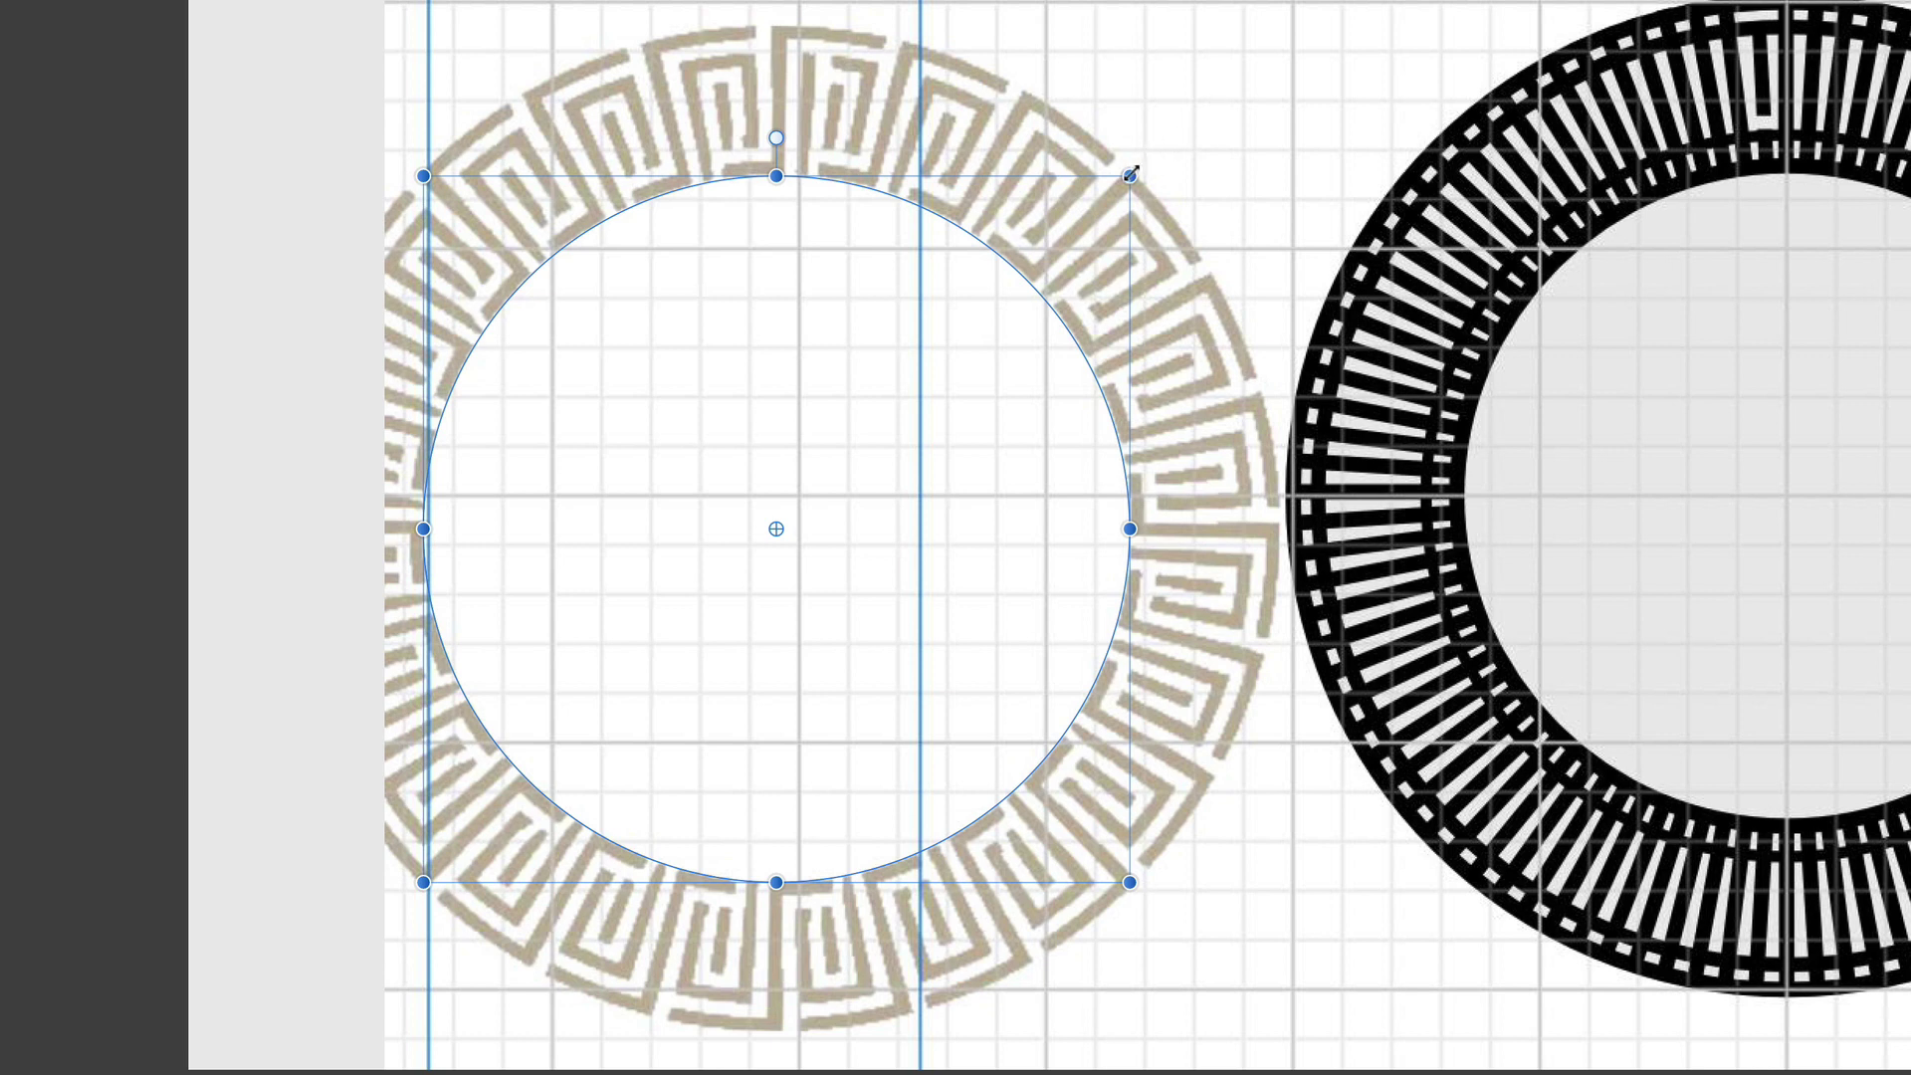
pyautogui.moveTo(1132, 173); pyautogui.dragTo(1323, 56)
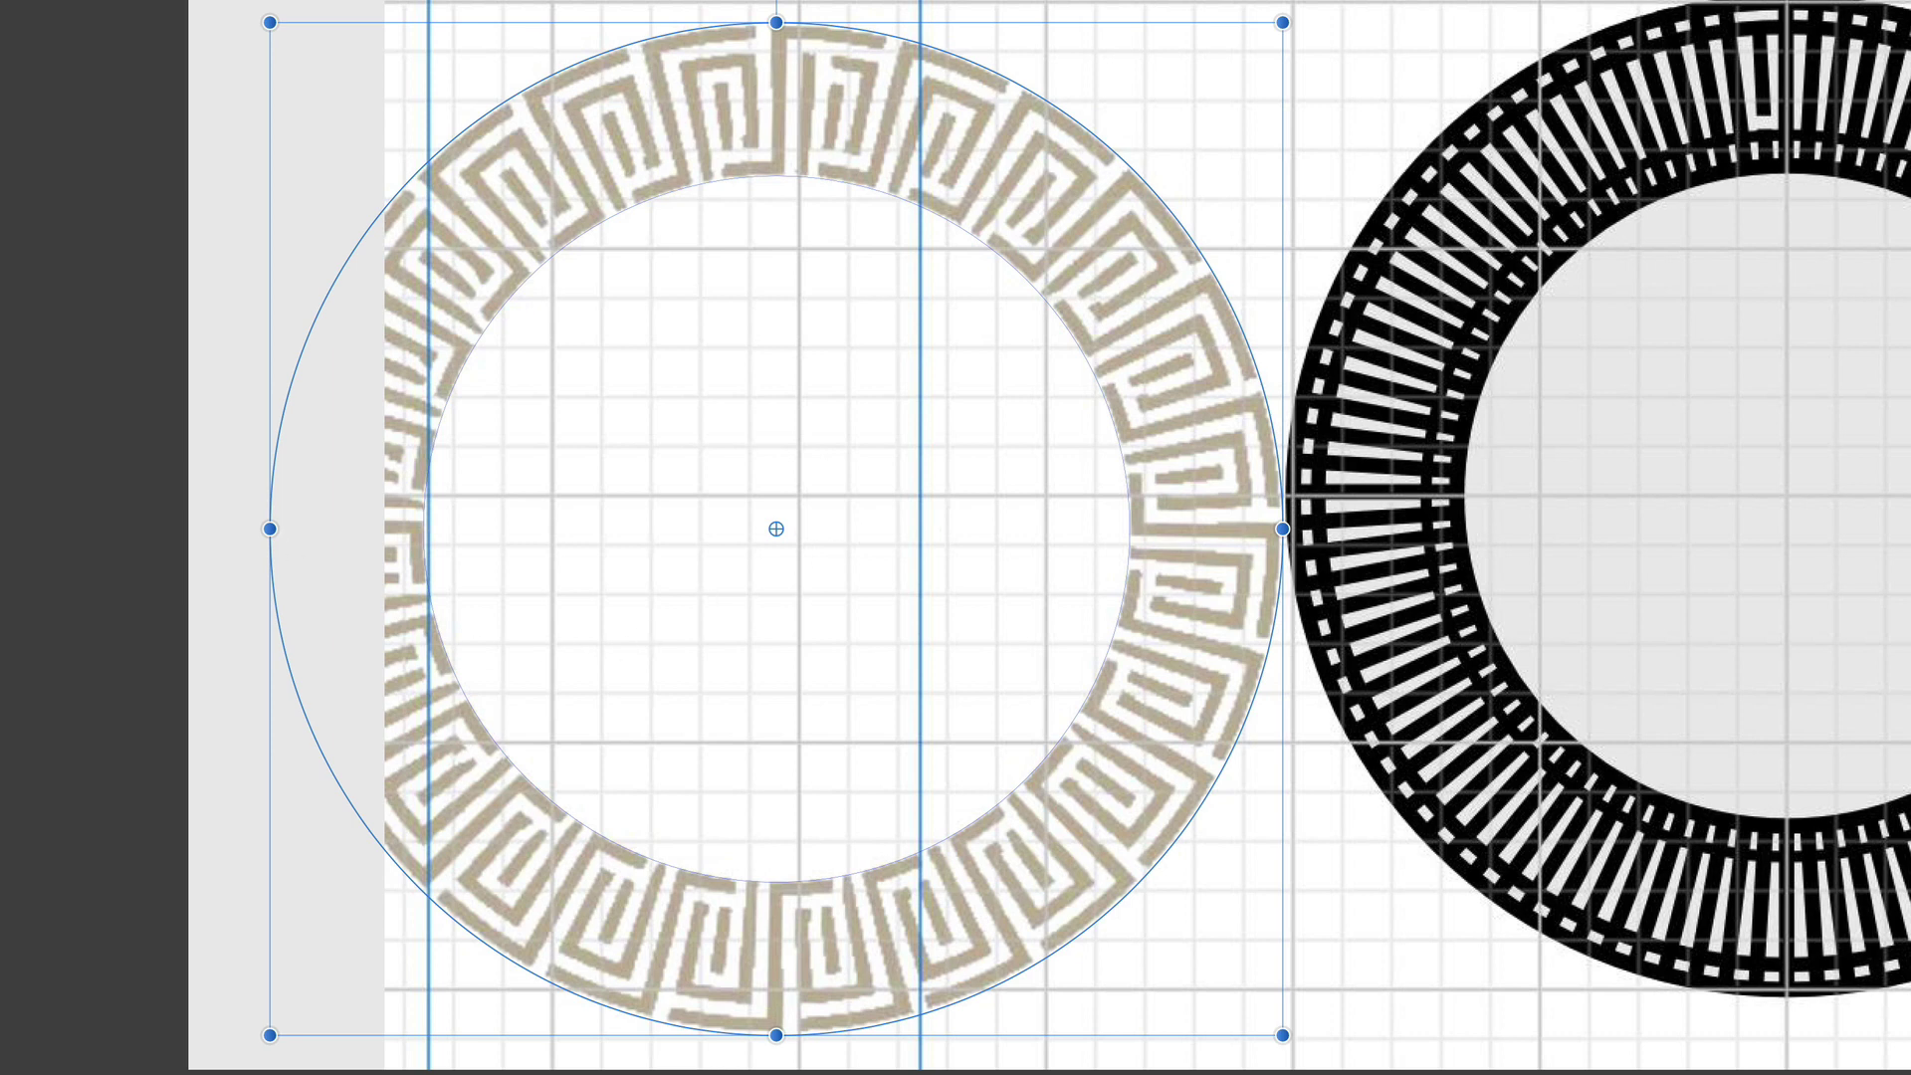
# Draw straight horizontal and vertical lines with the Pen tool through the tan ring's centre, extending past its outer edge.
pyautogui.press('p')
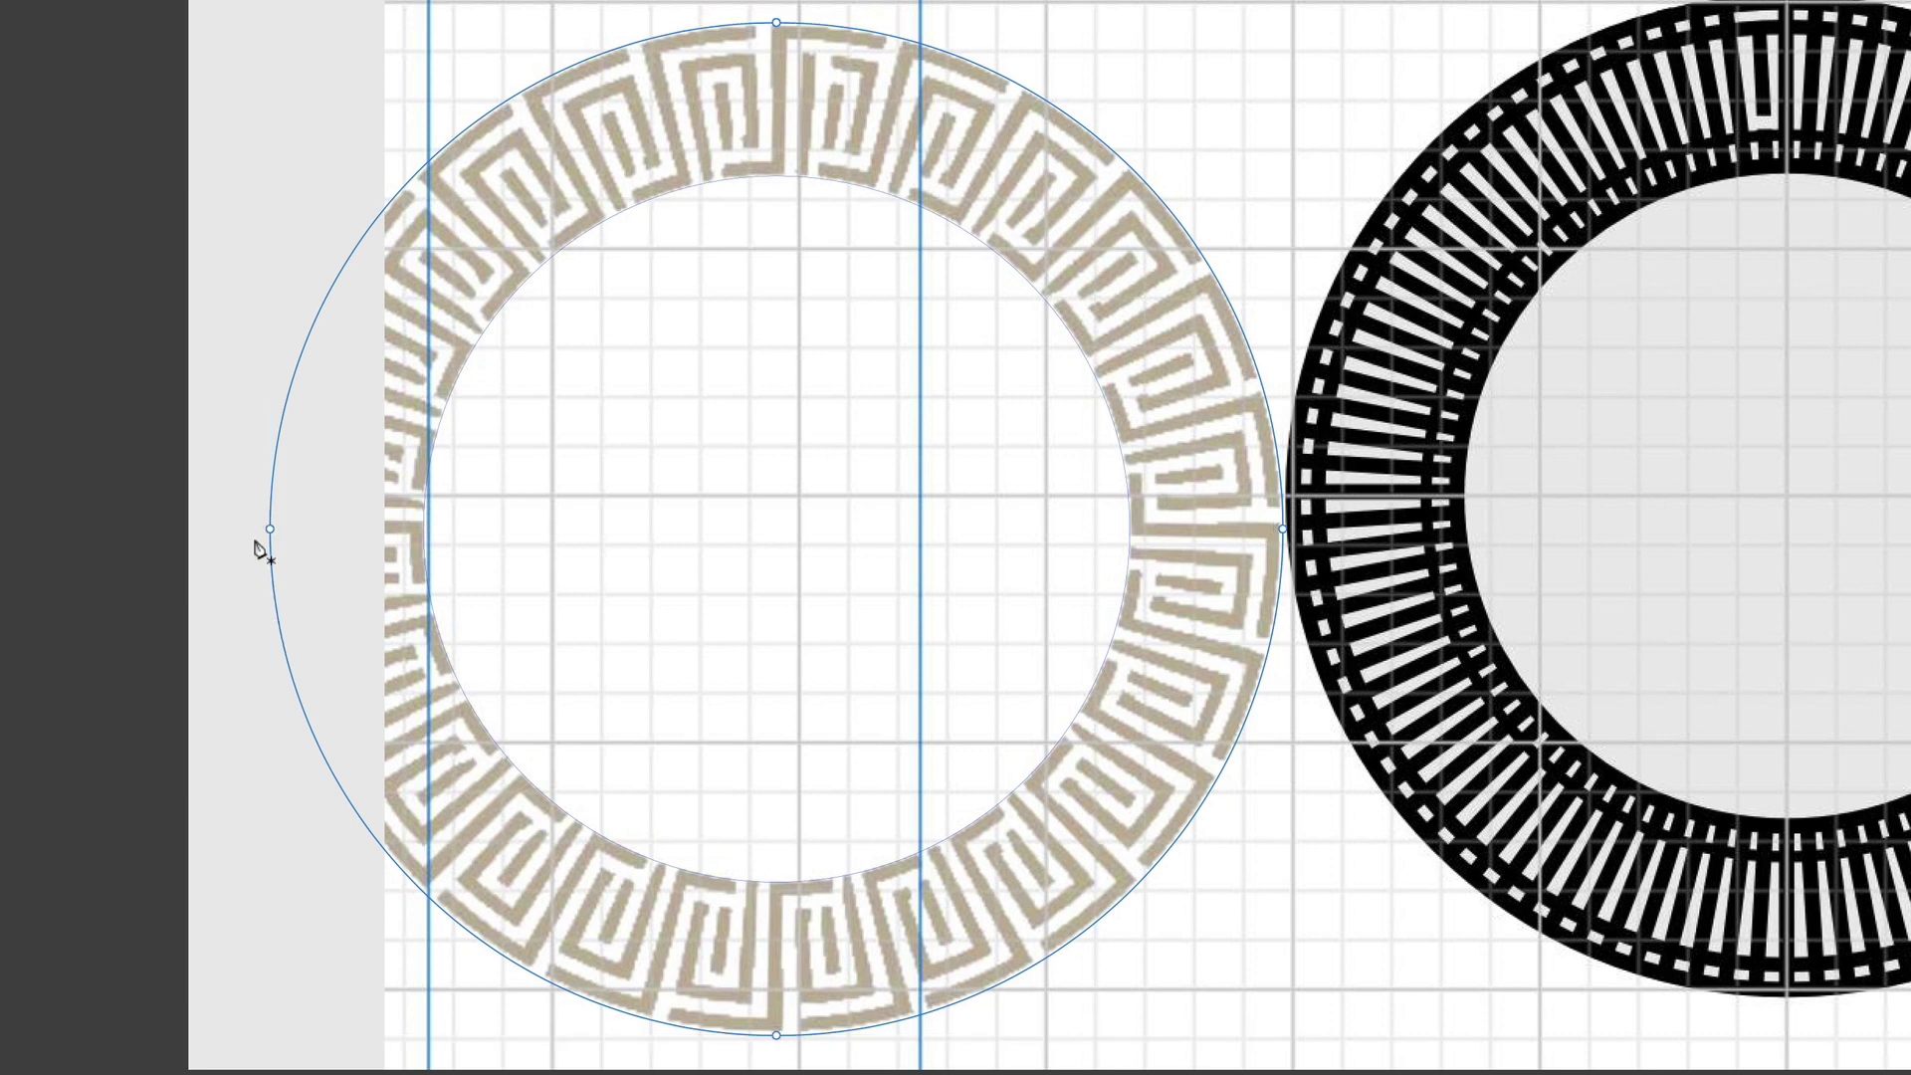
pyautogui.click(242, 531)
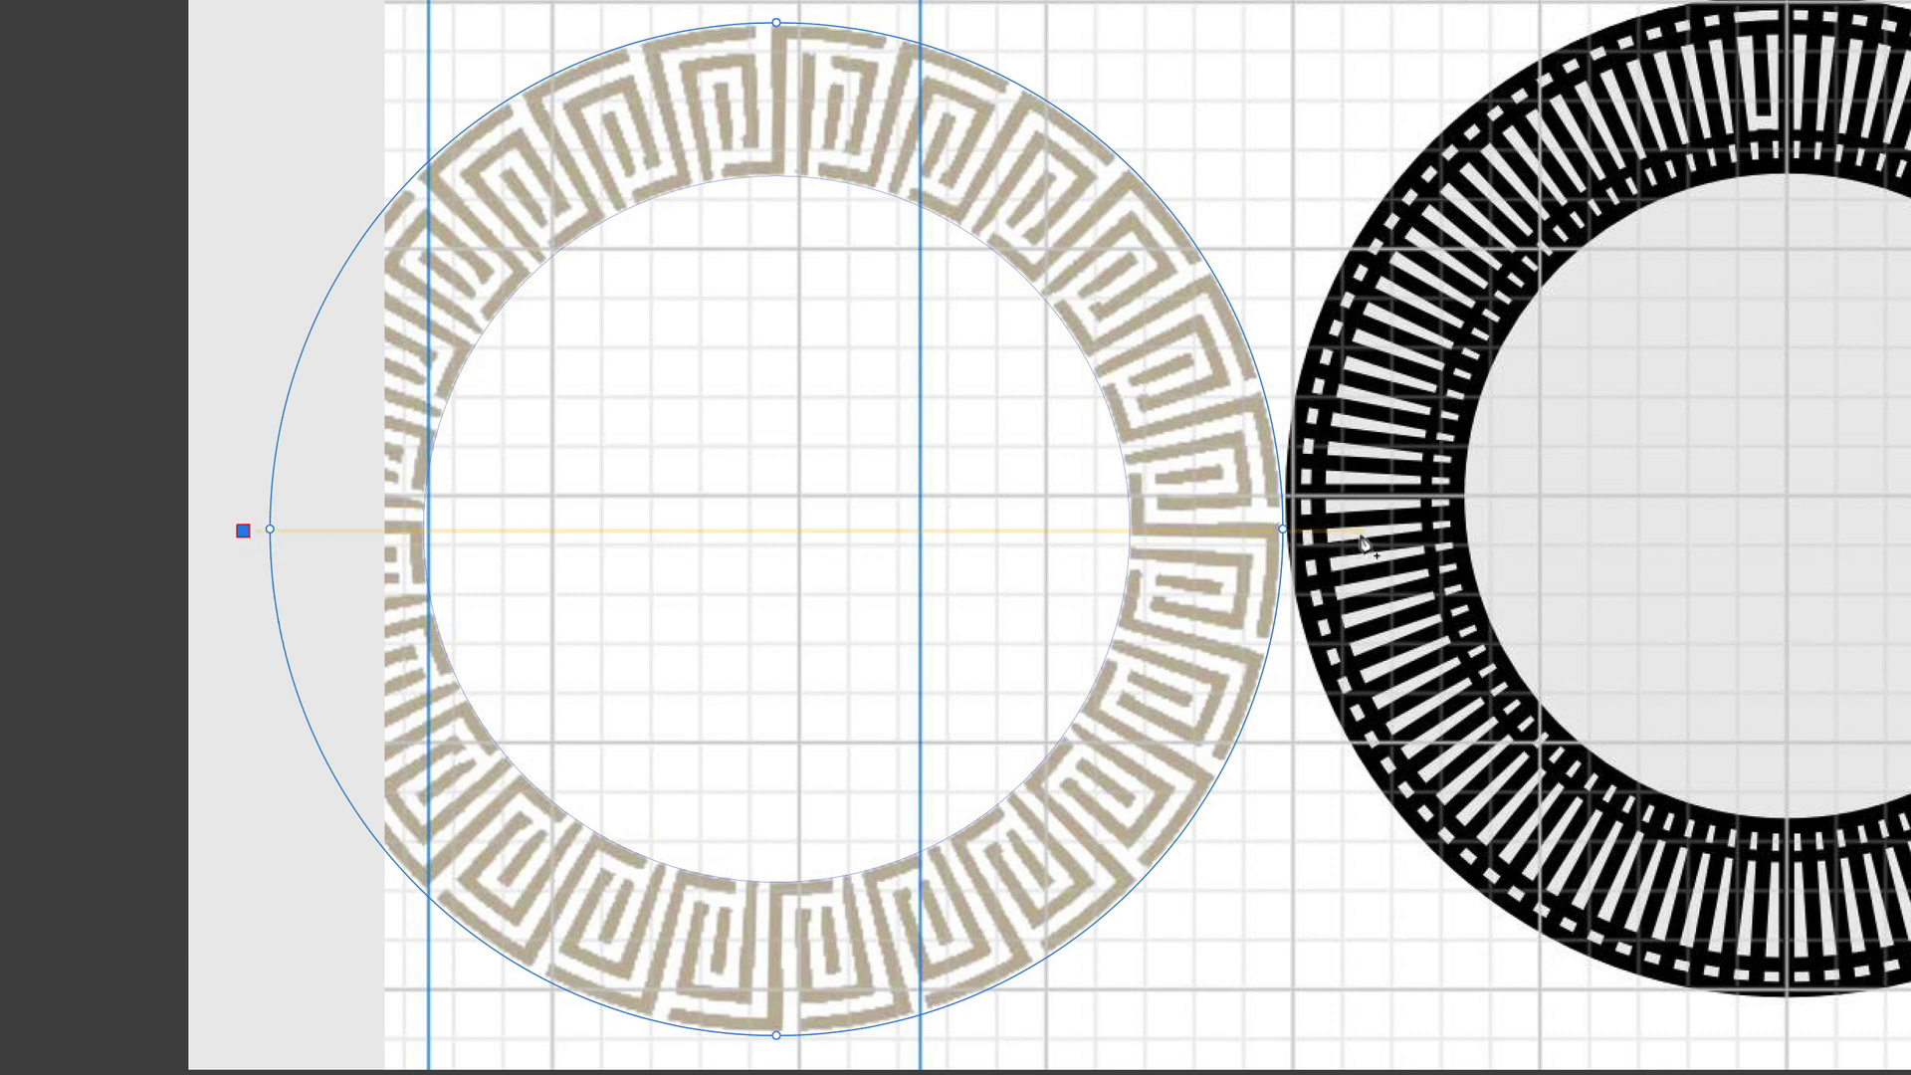
pyautogui.click(1345, 532)
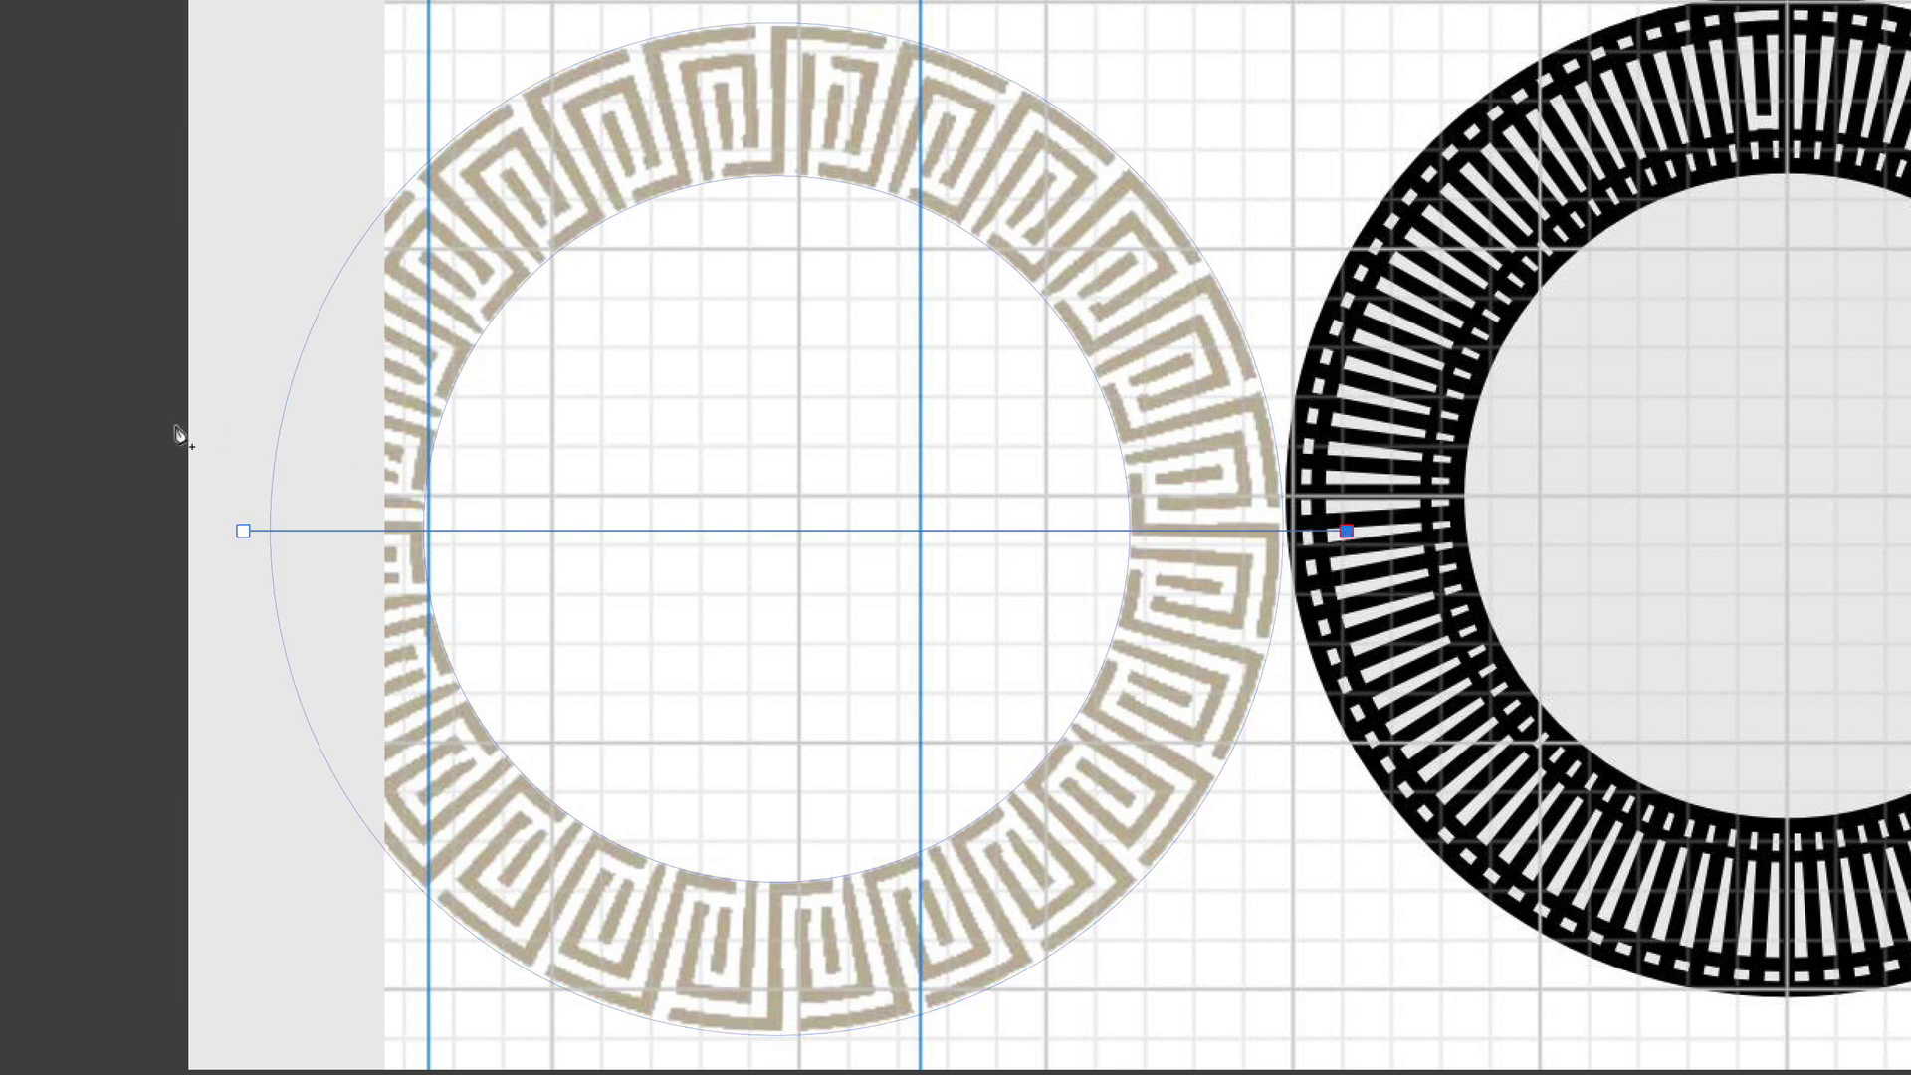
pyautogui.press('Return')
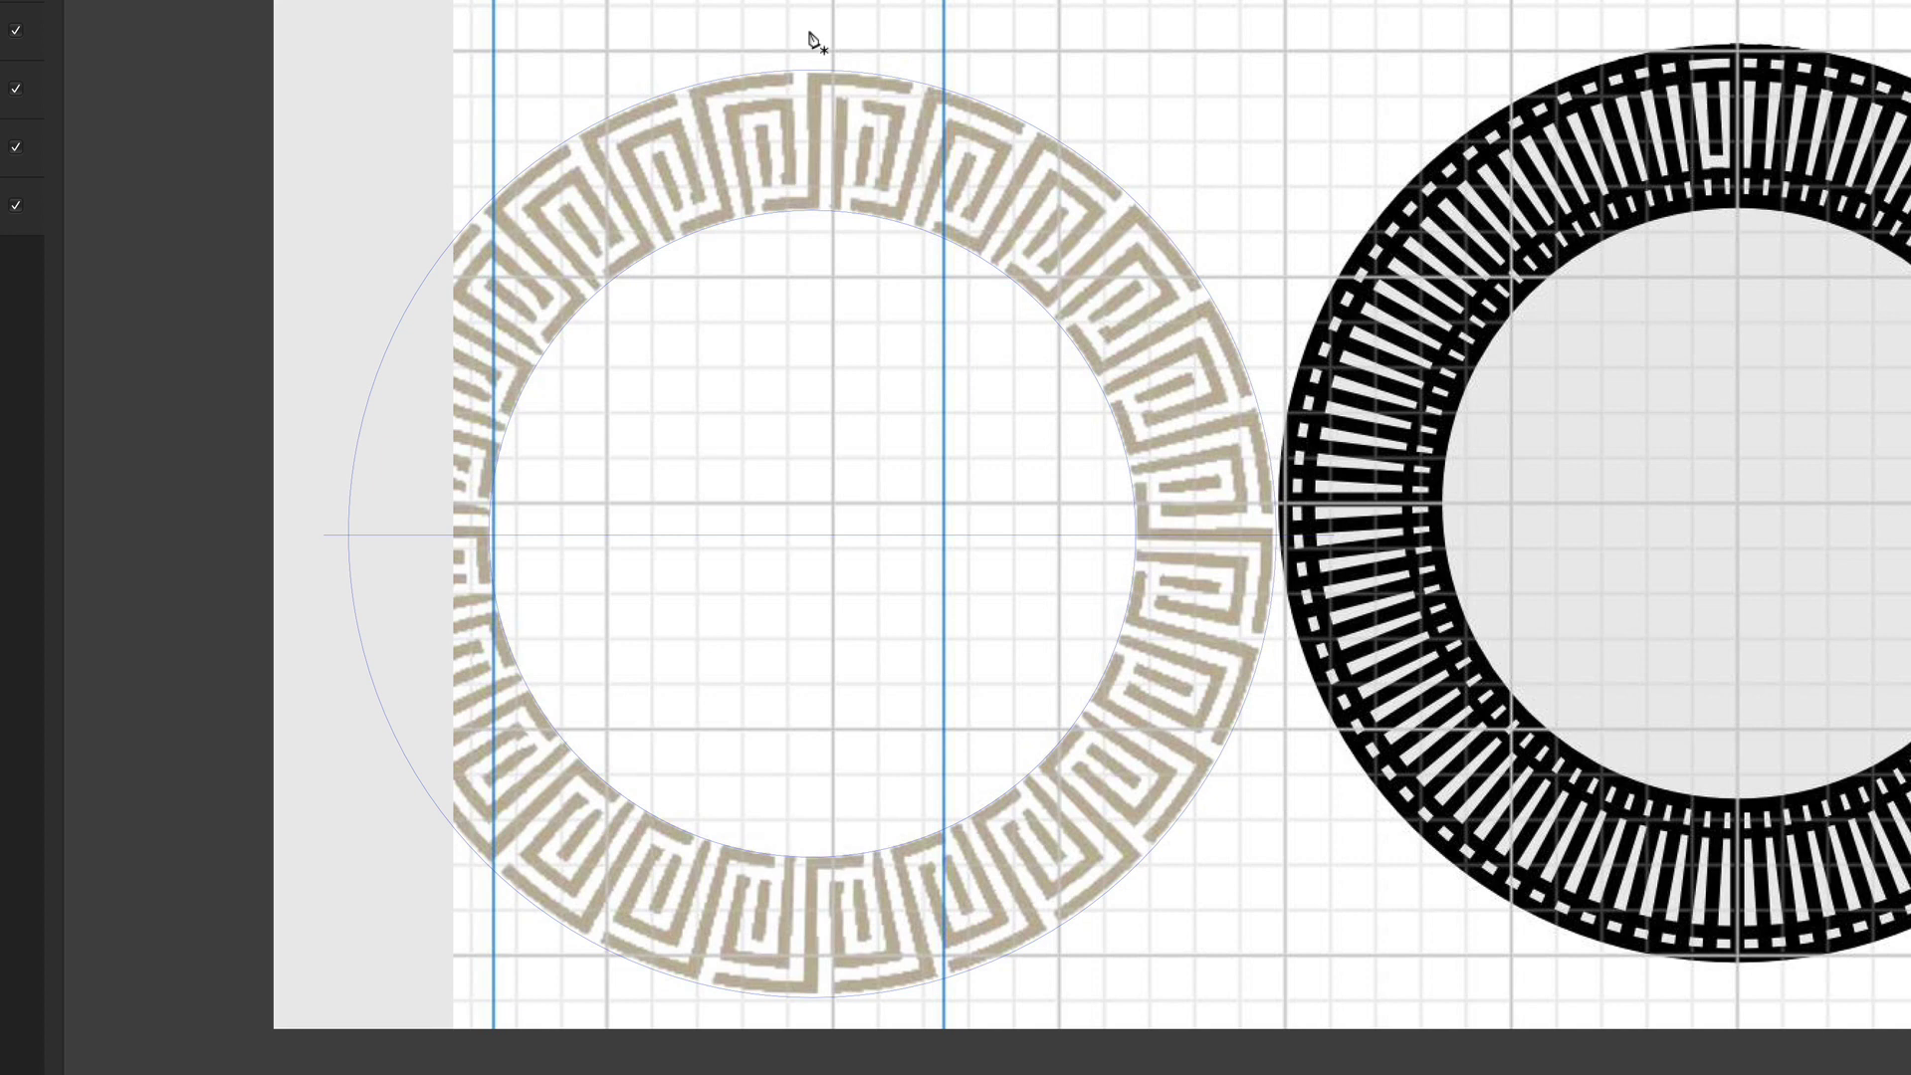
pyautogui.click(811, 39)
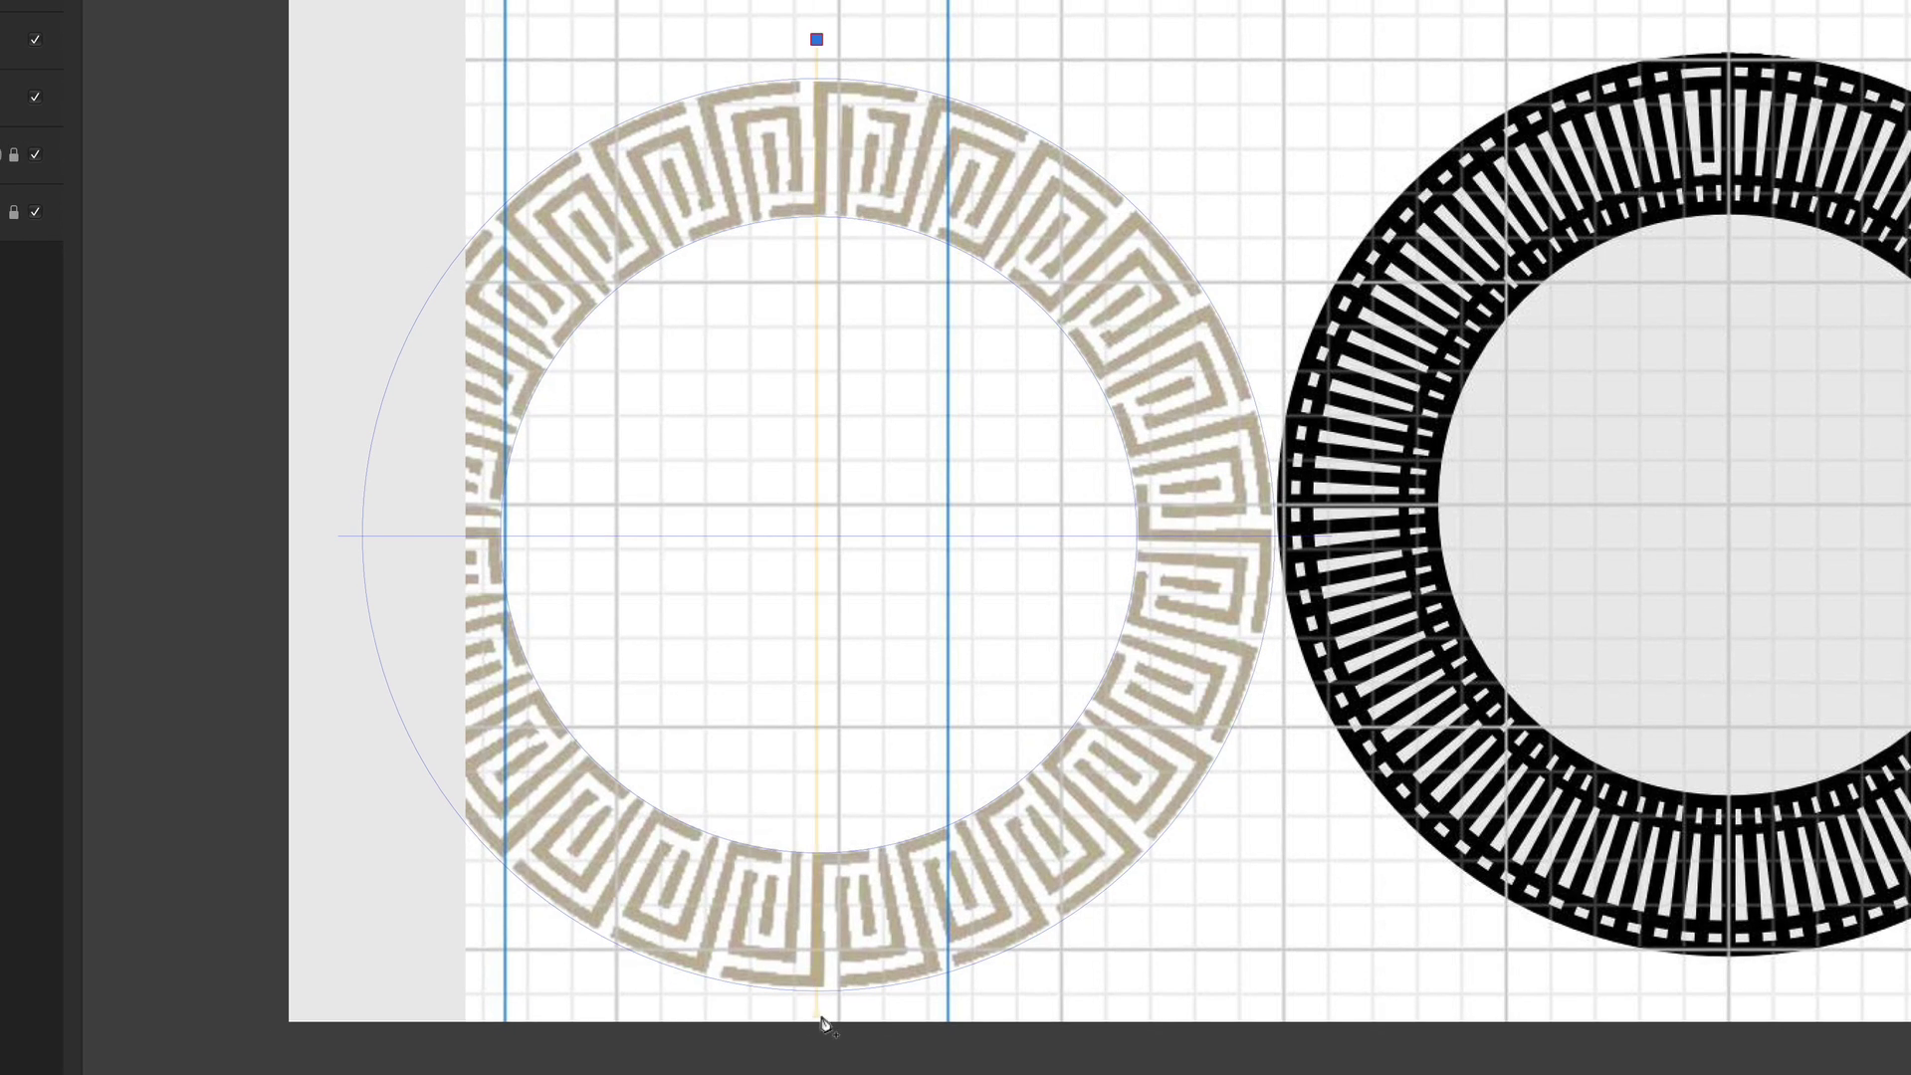
pyautogui.click(816, 1014)
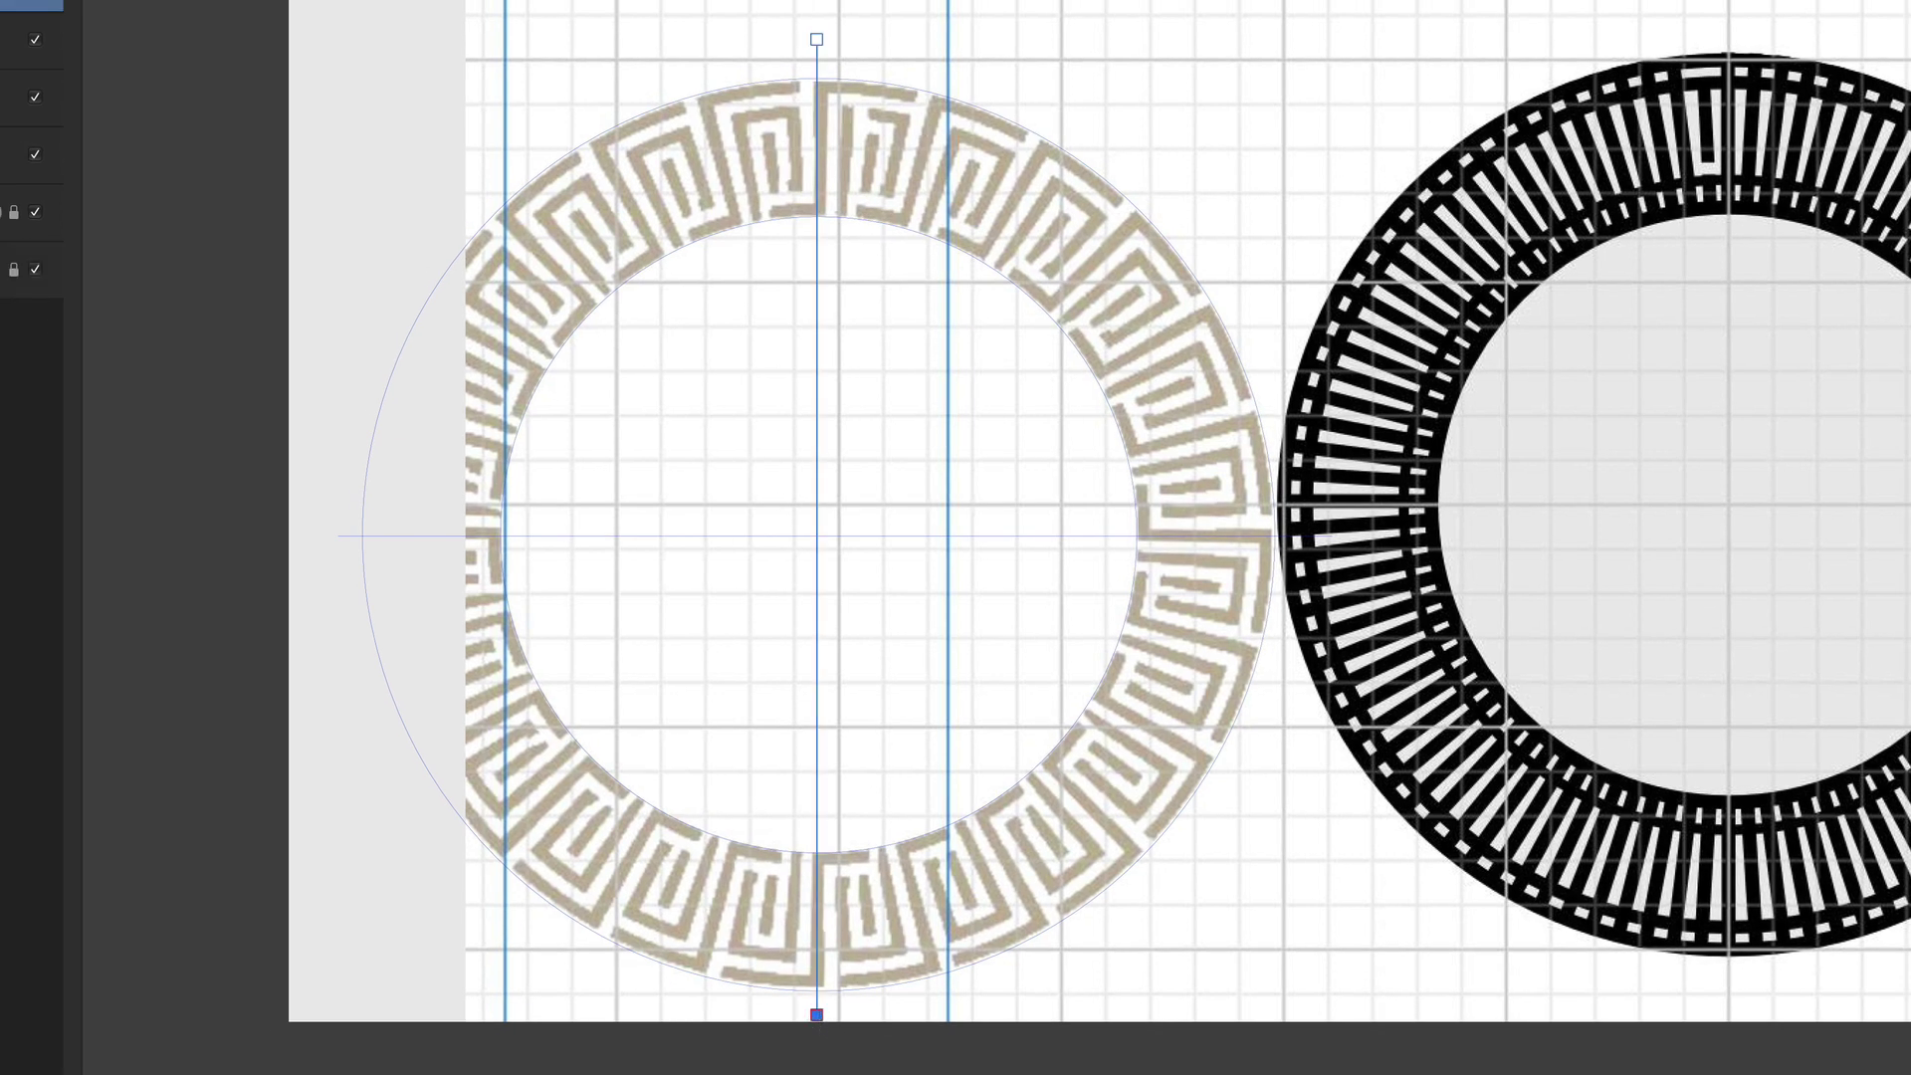
# Align both lines and both circles on a common centre horizontally and vertically, and move them back over the tan ring.
pyautogui.press('v')
pyautogui.click(708, 542)
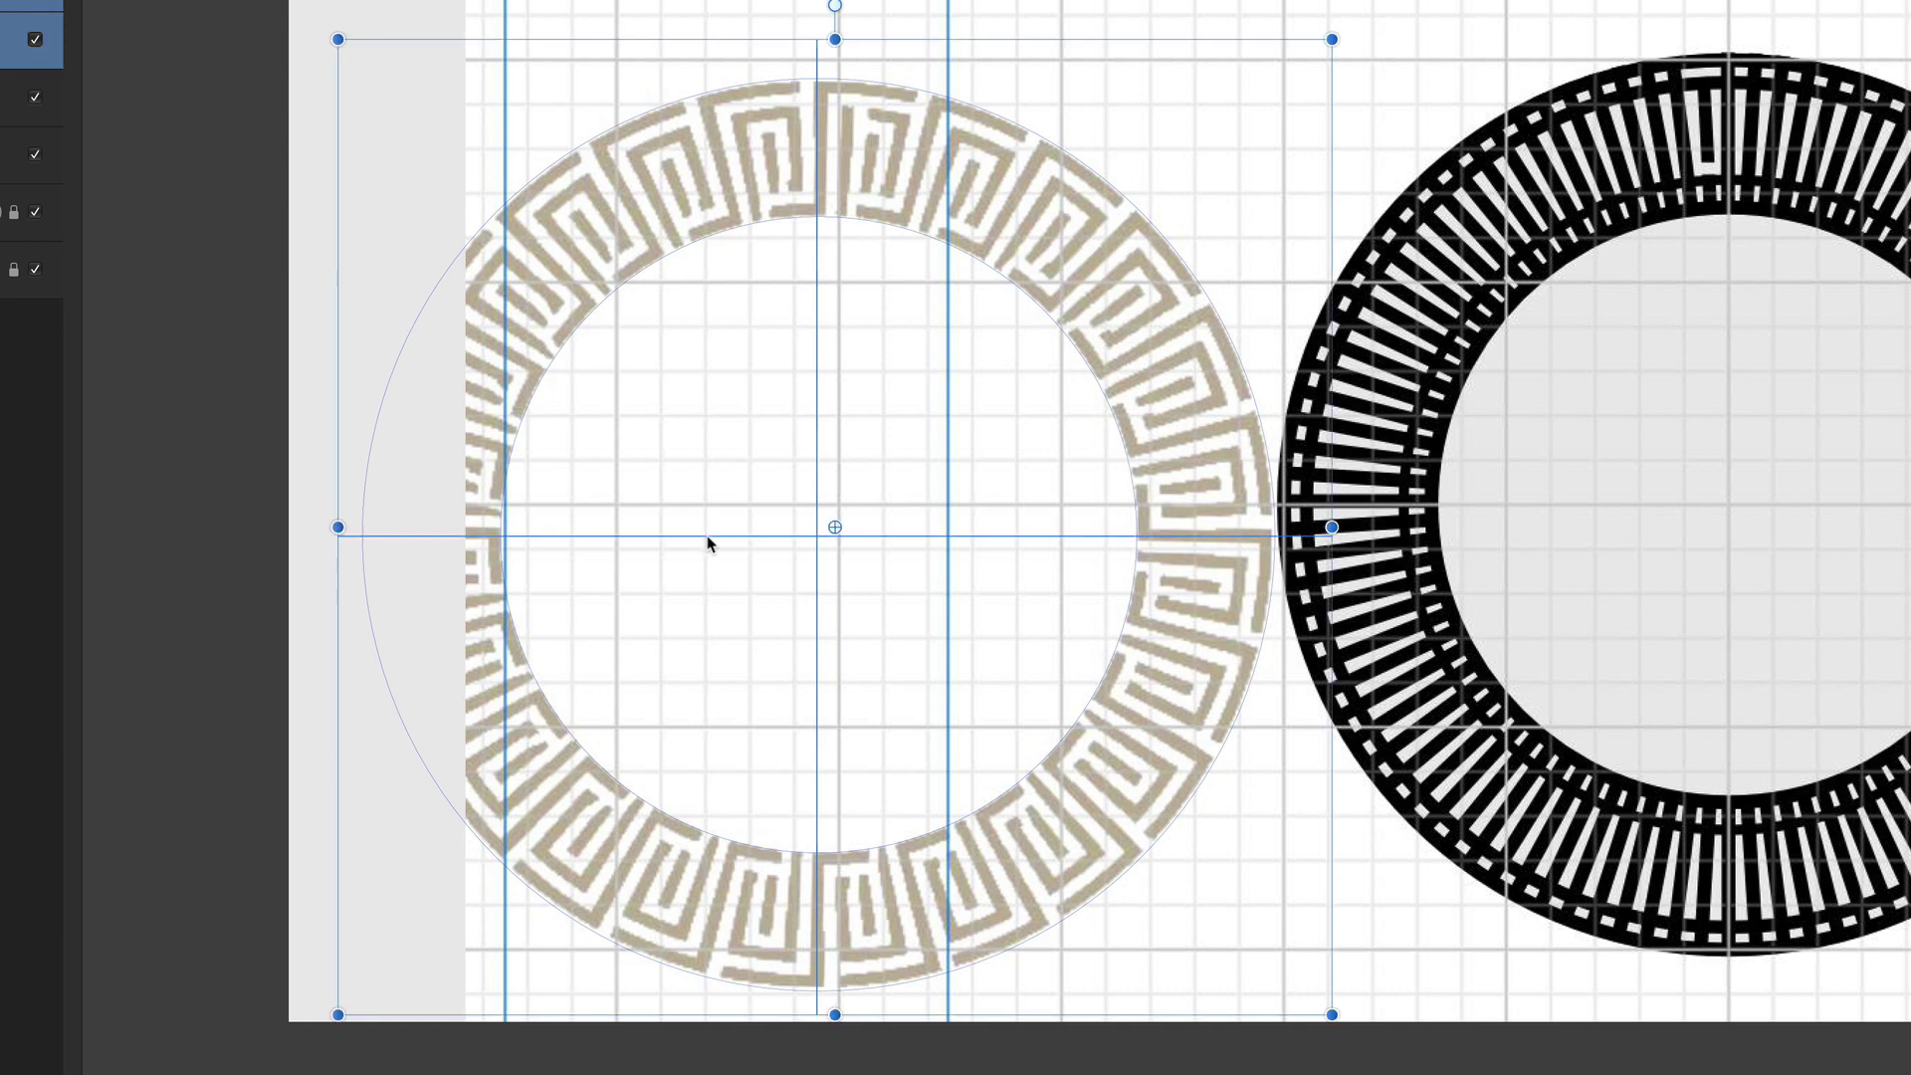
pyautogui.keyDown('shift'); pyautogui.click(904, 90); pyautogui.keyUp('shift')
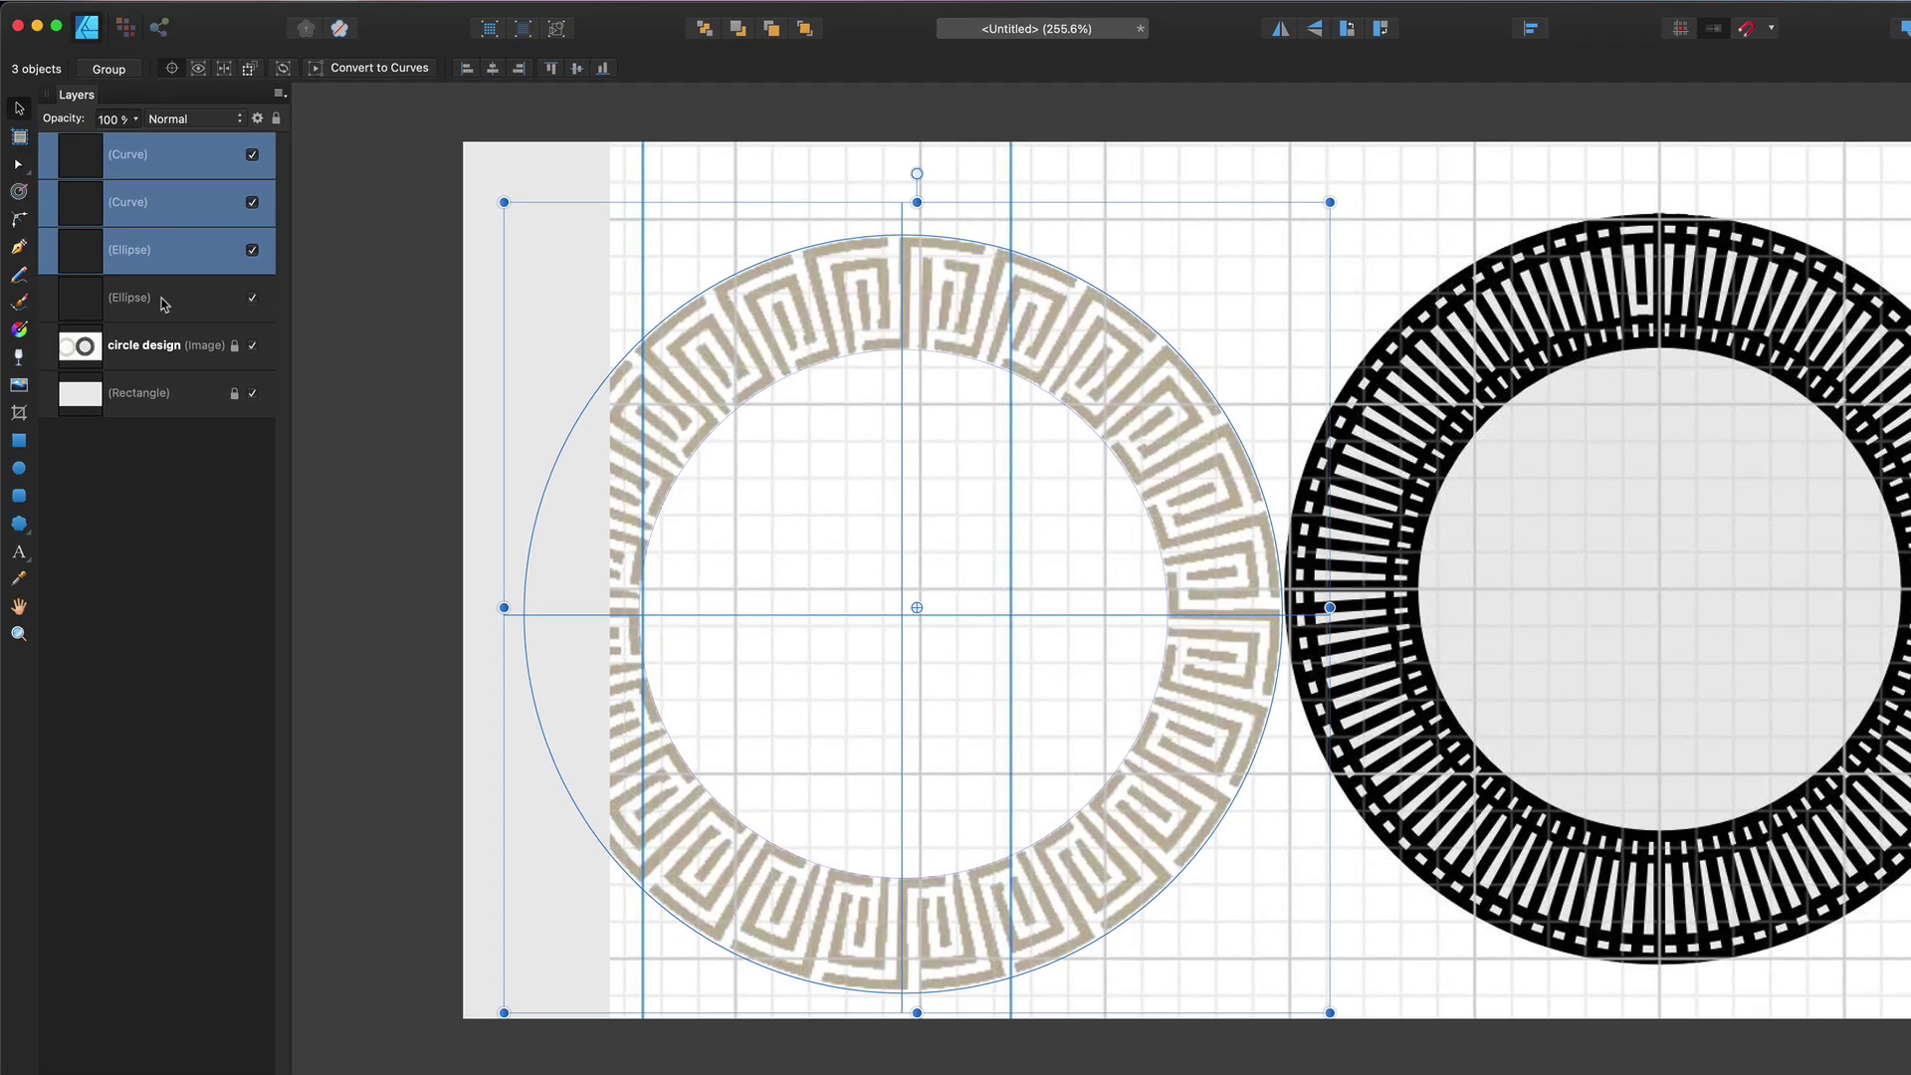
pyautogui.keyDown('shift'); pyautogui.click(164, 304); pyautogui.keyUp('shift')
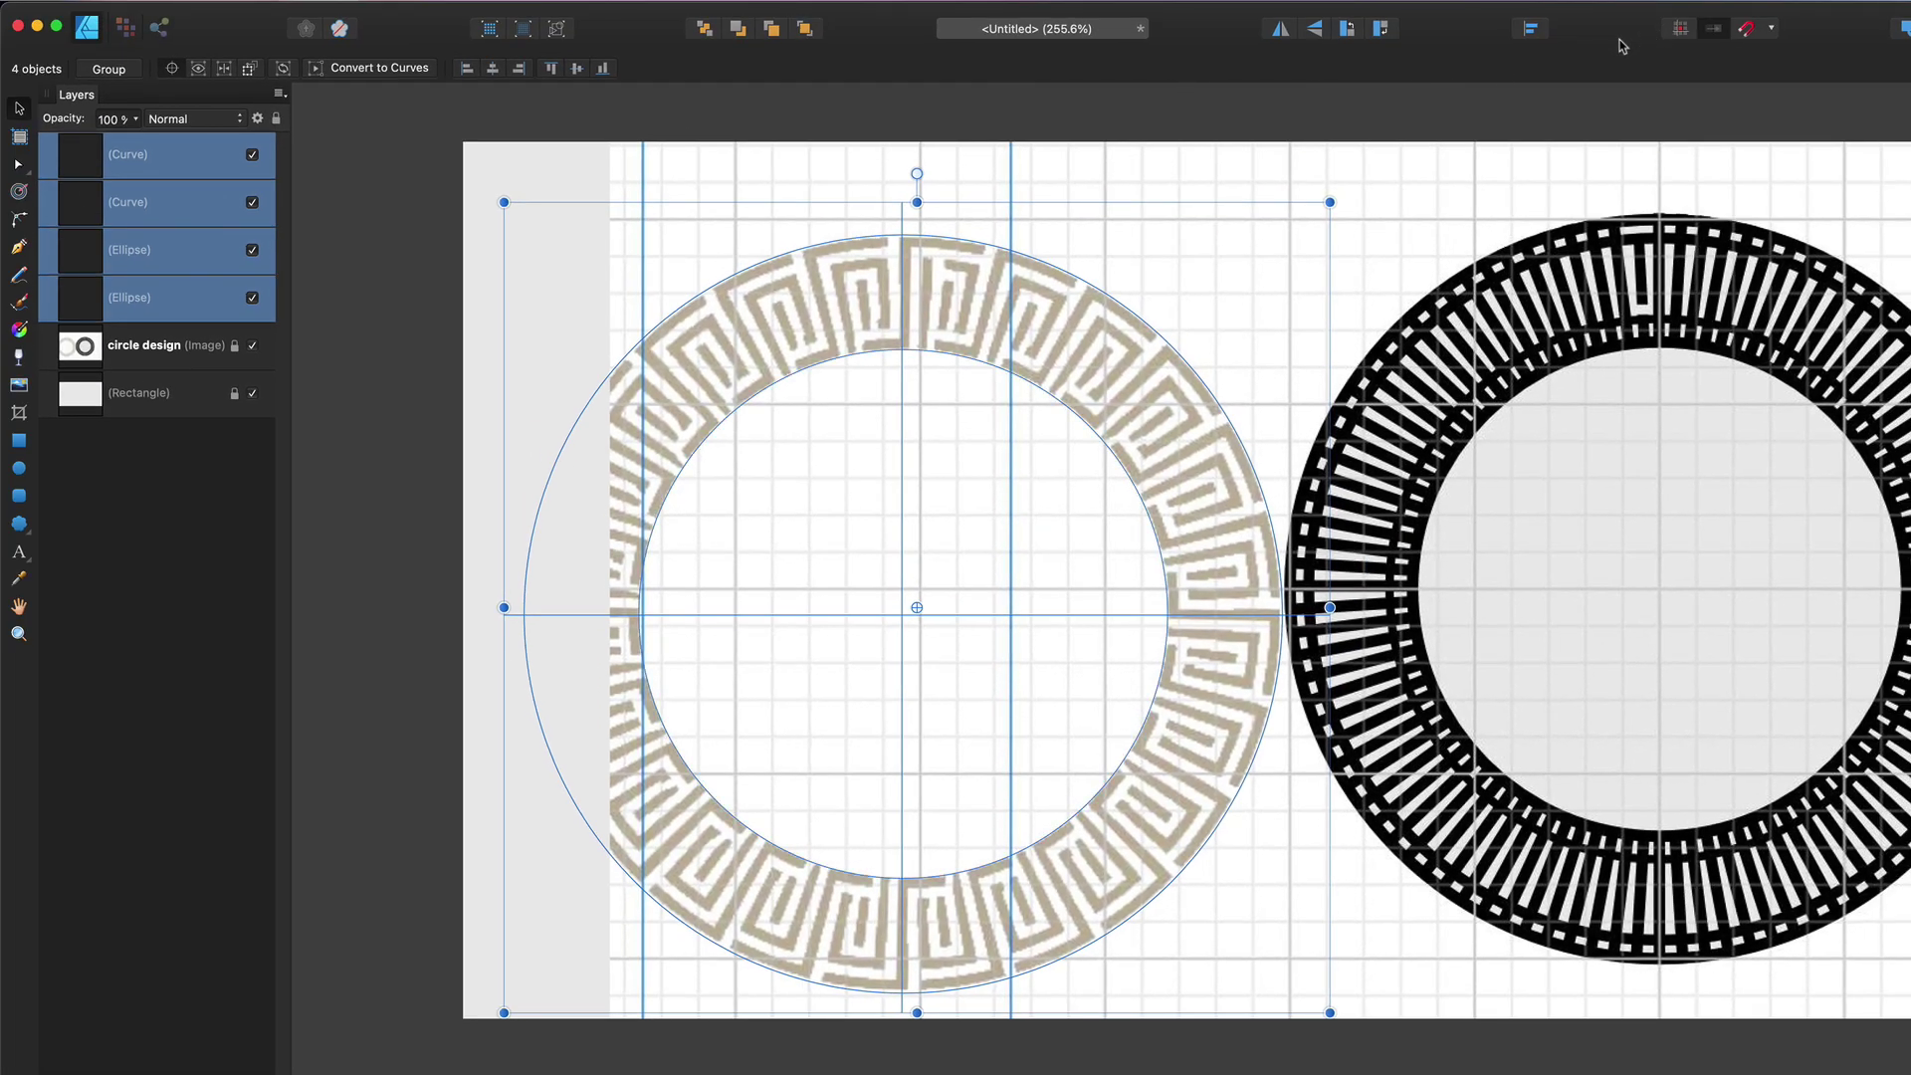
pyautogui.click(1533, 30)
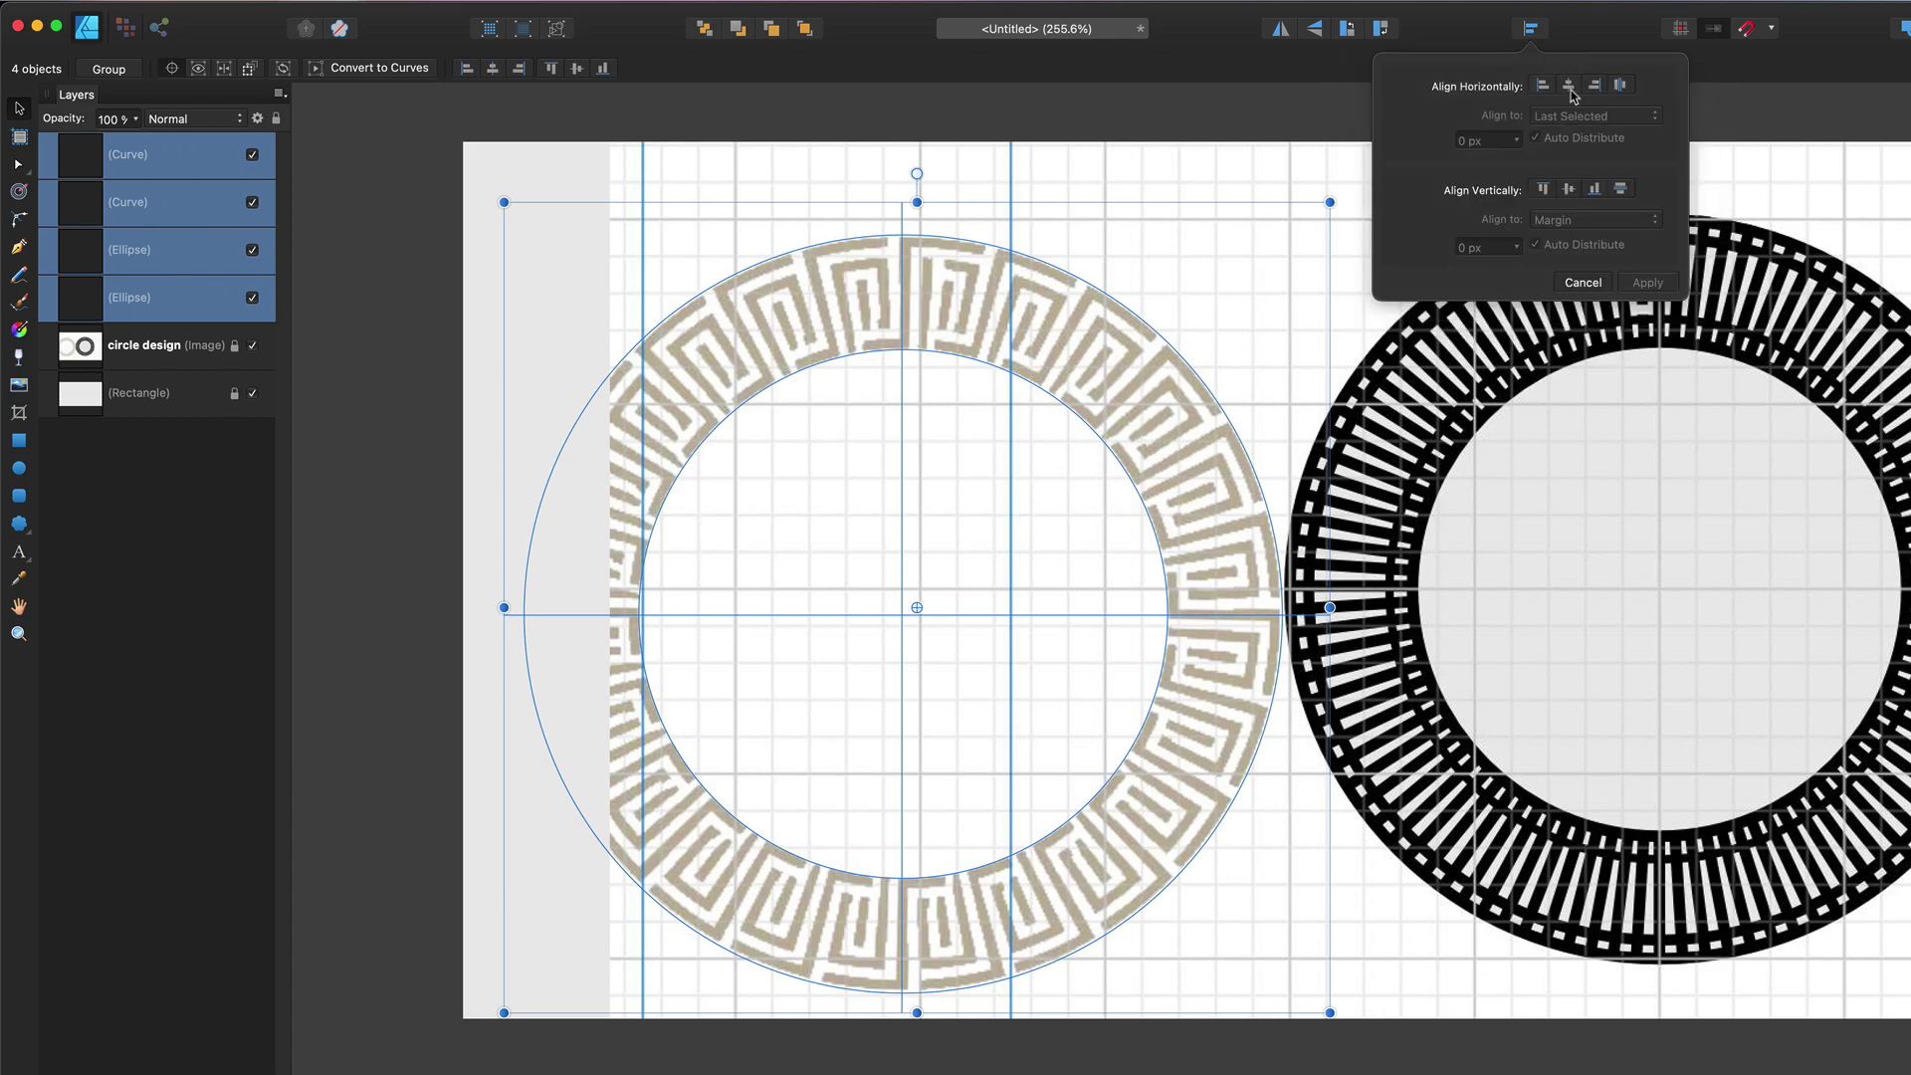
pyautogui.click(1570, 88)
pyautogui.click(1570, 190)
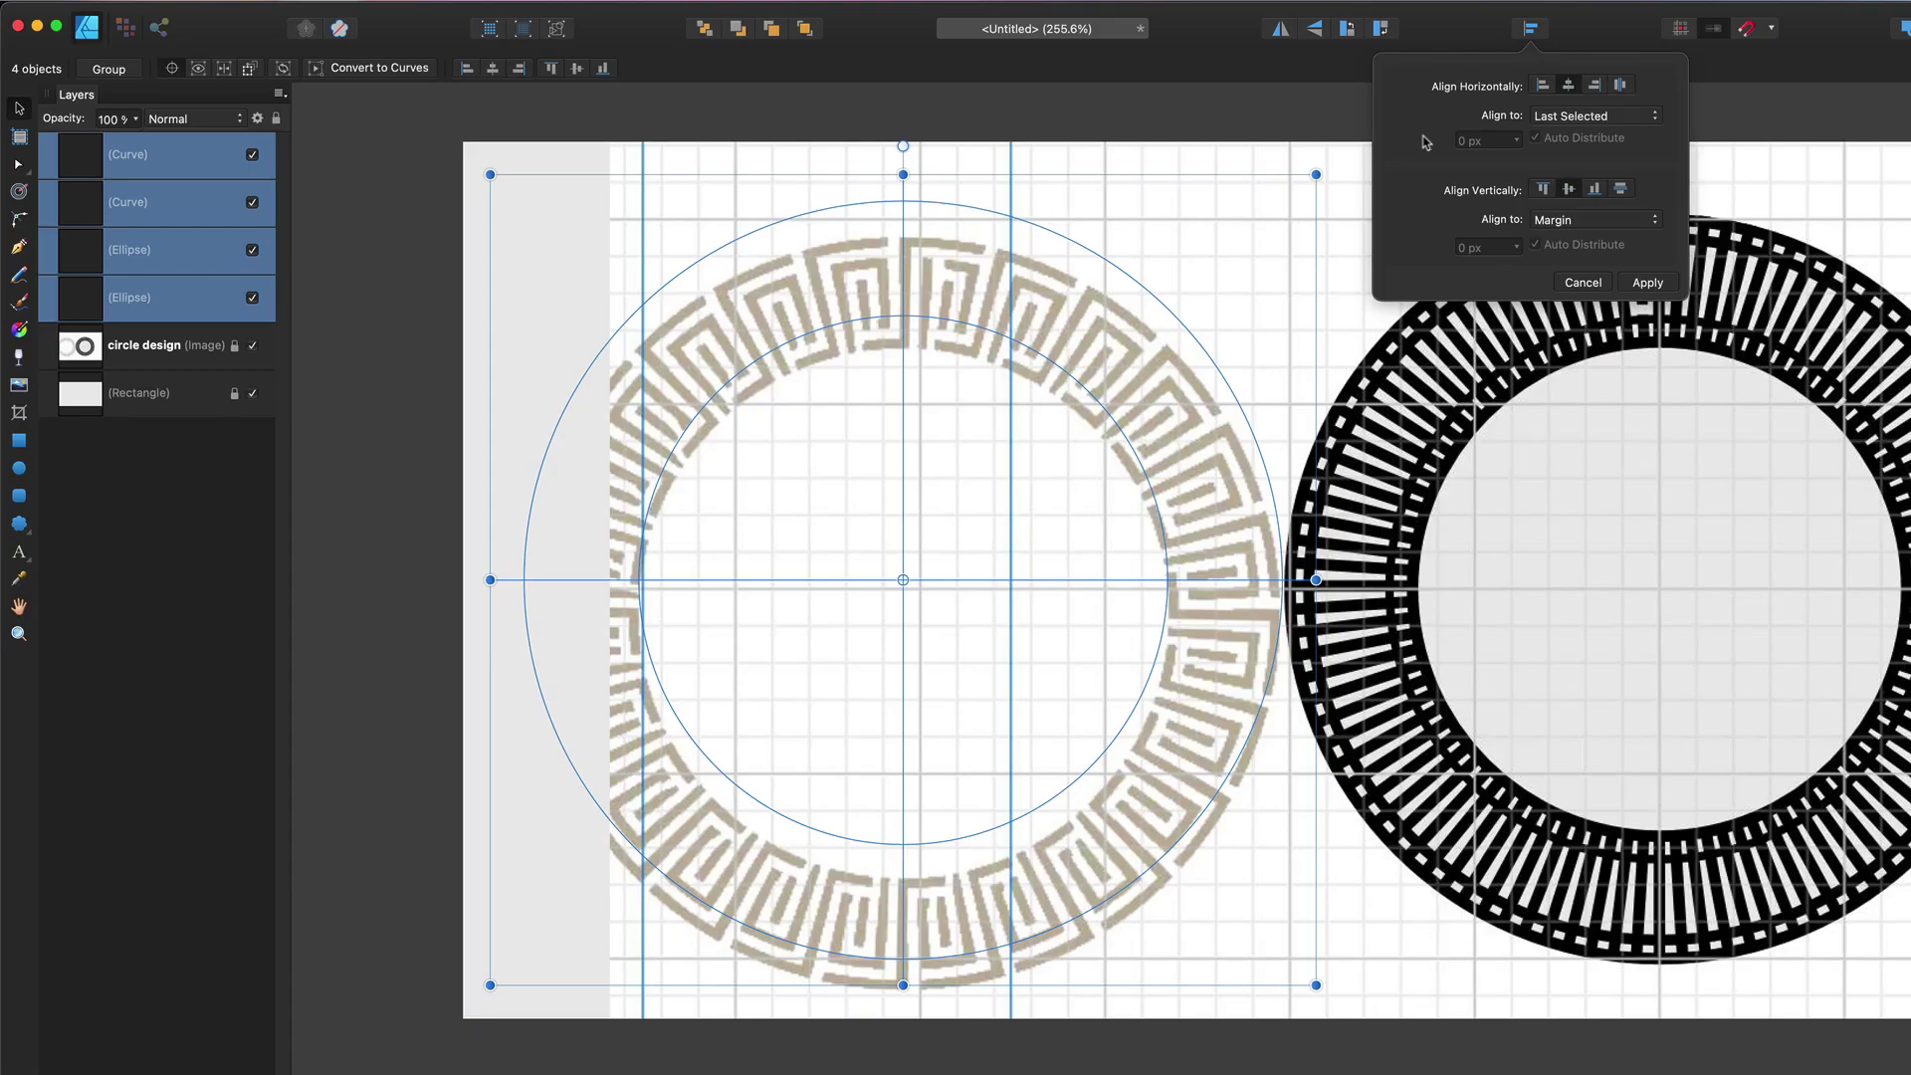
pyautogui.click(1538, 34)
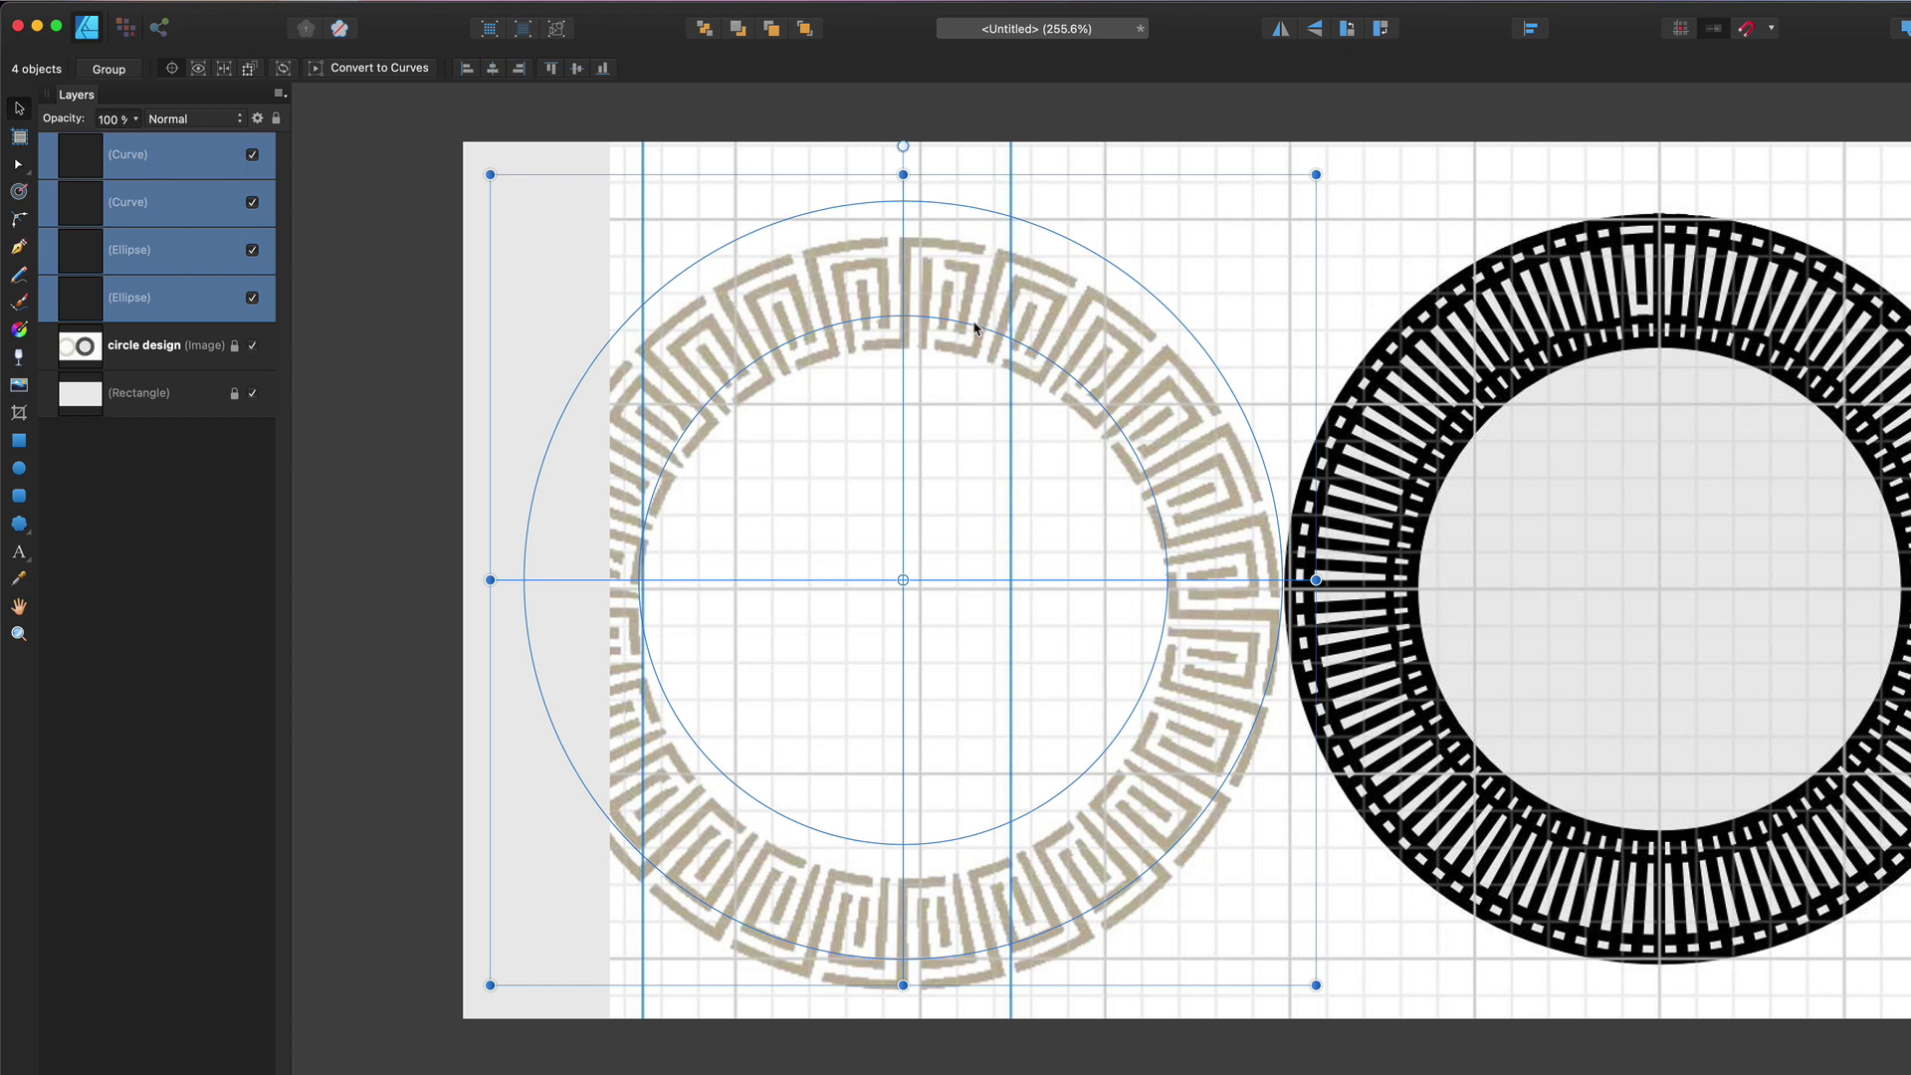
pyautogui.moveTo(974, 331); pyautogui.dragTo(973, 365)
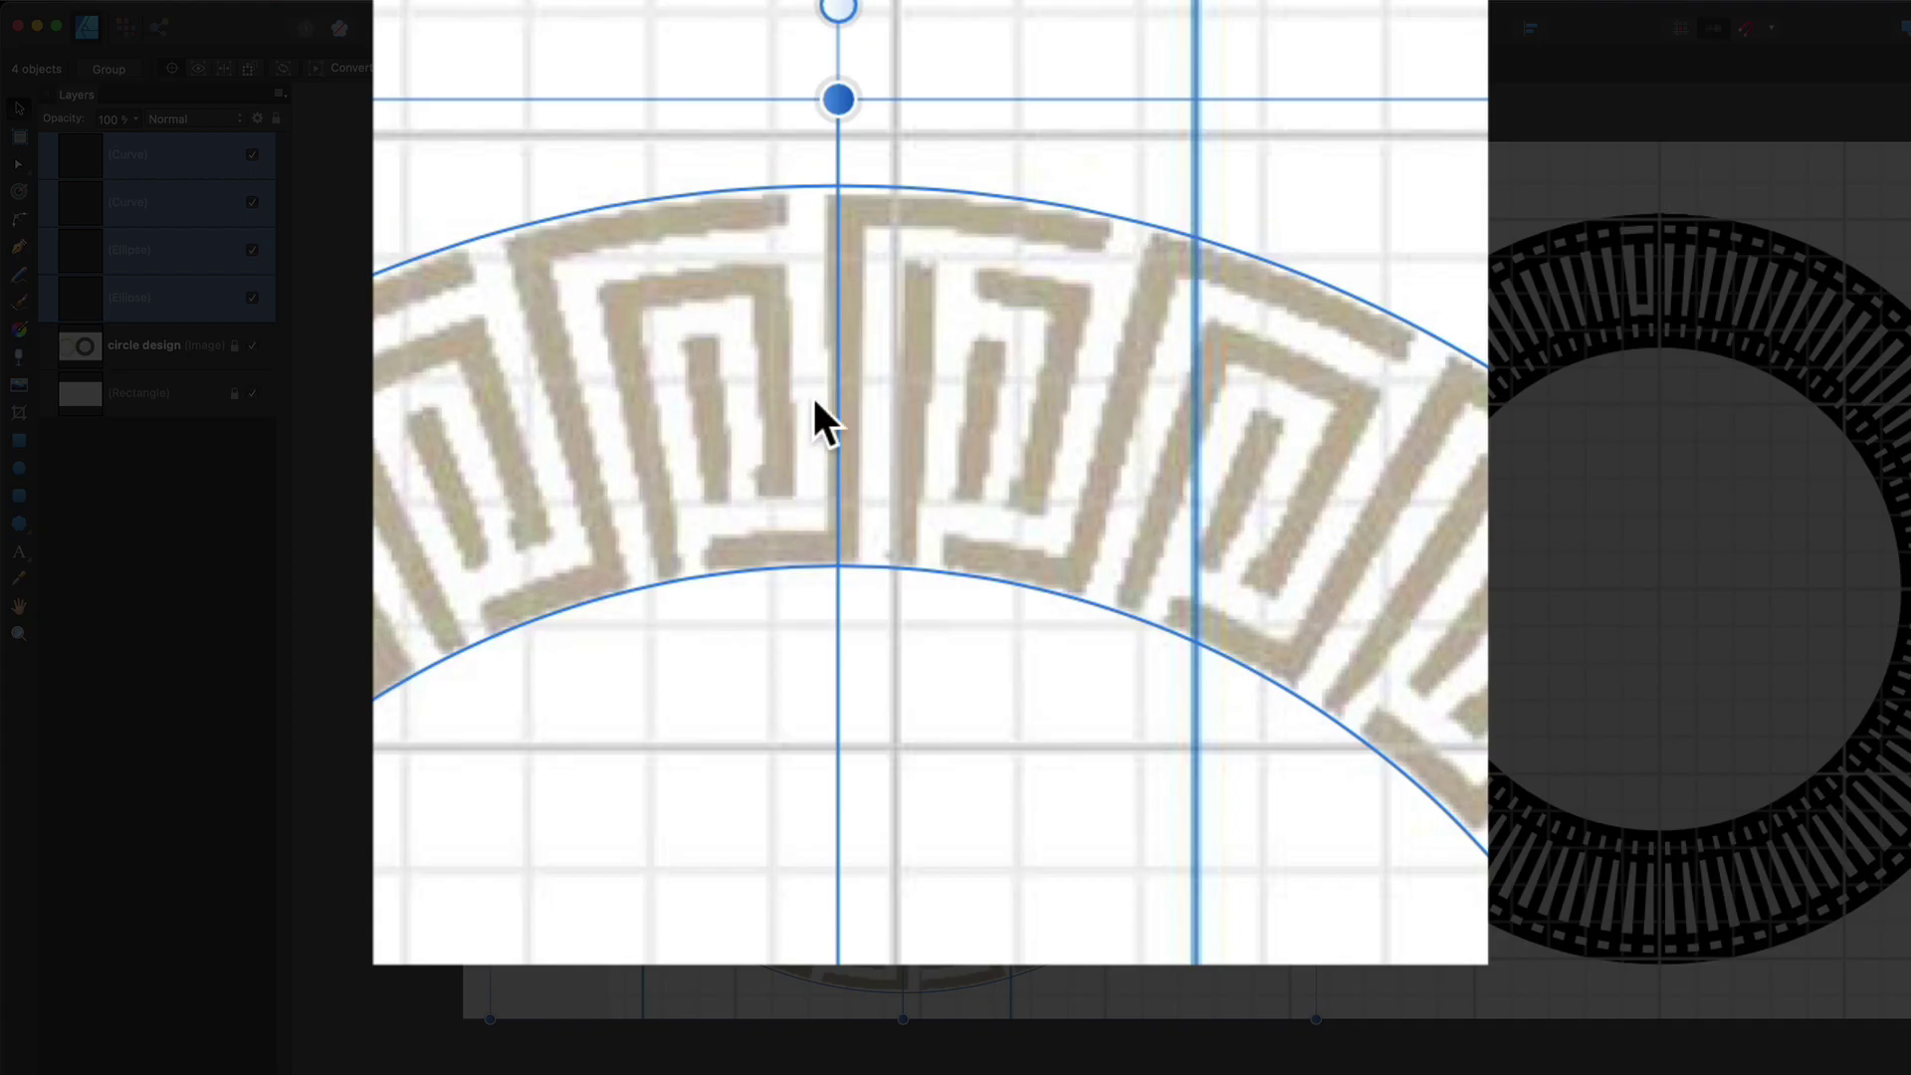
pyautogui.click(692, 14)
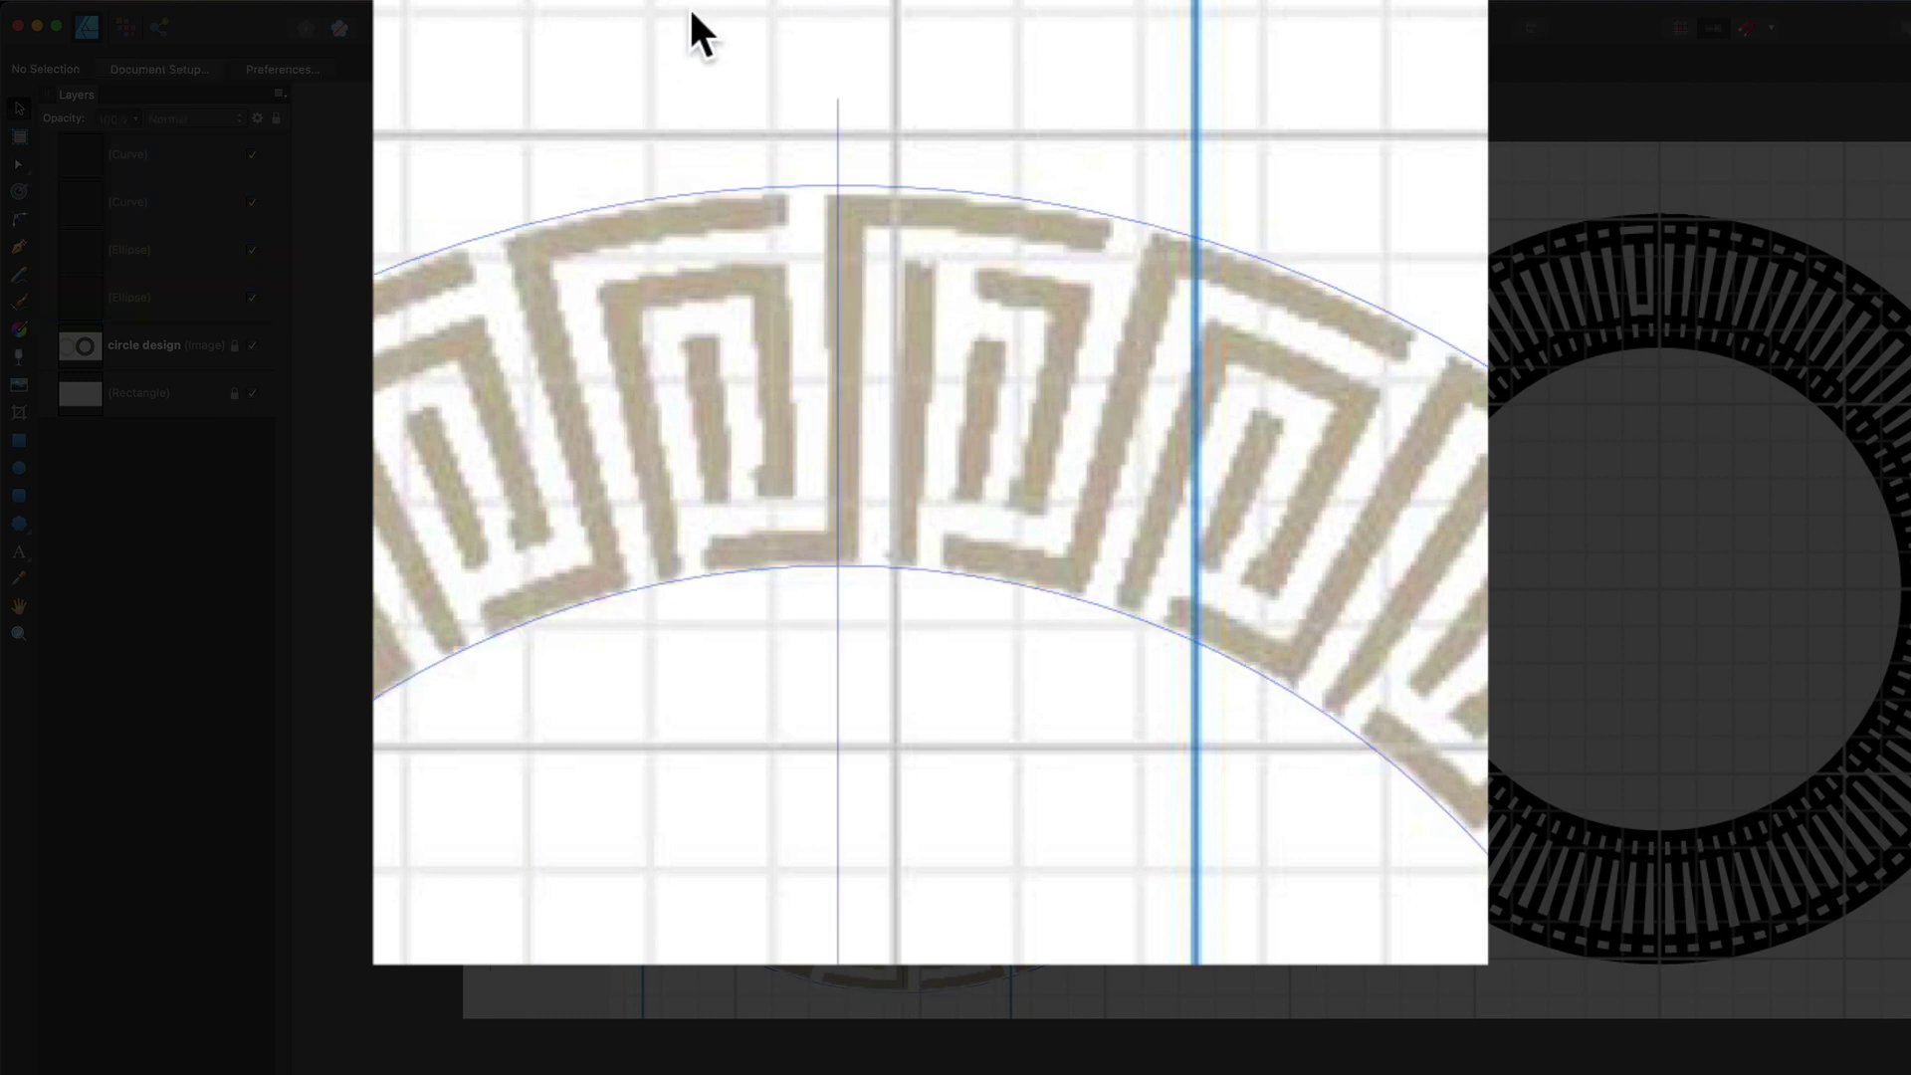
# Duplicate the vertical line and rotate the copy clockwise about its centre to the start of the next key motif.
pyautogui.click(902, 216)
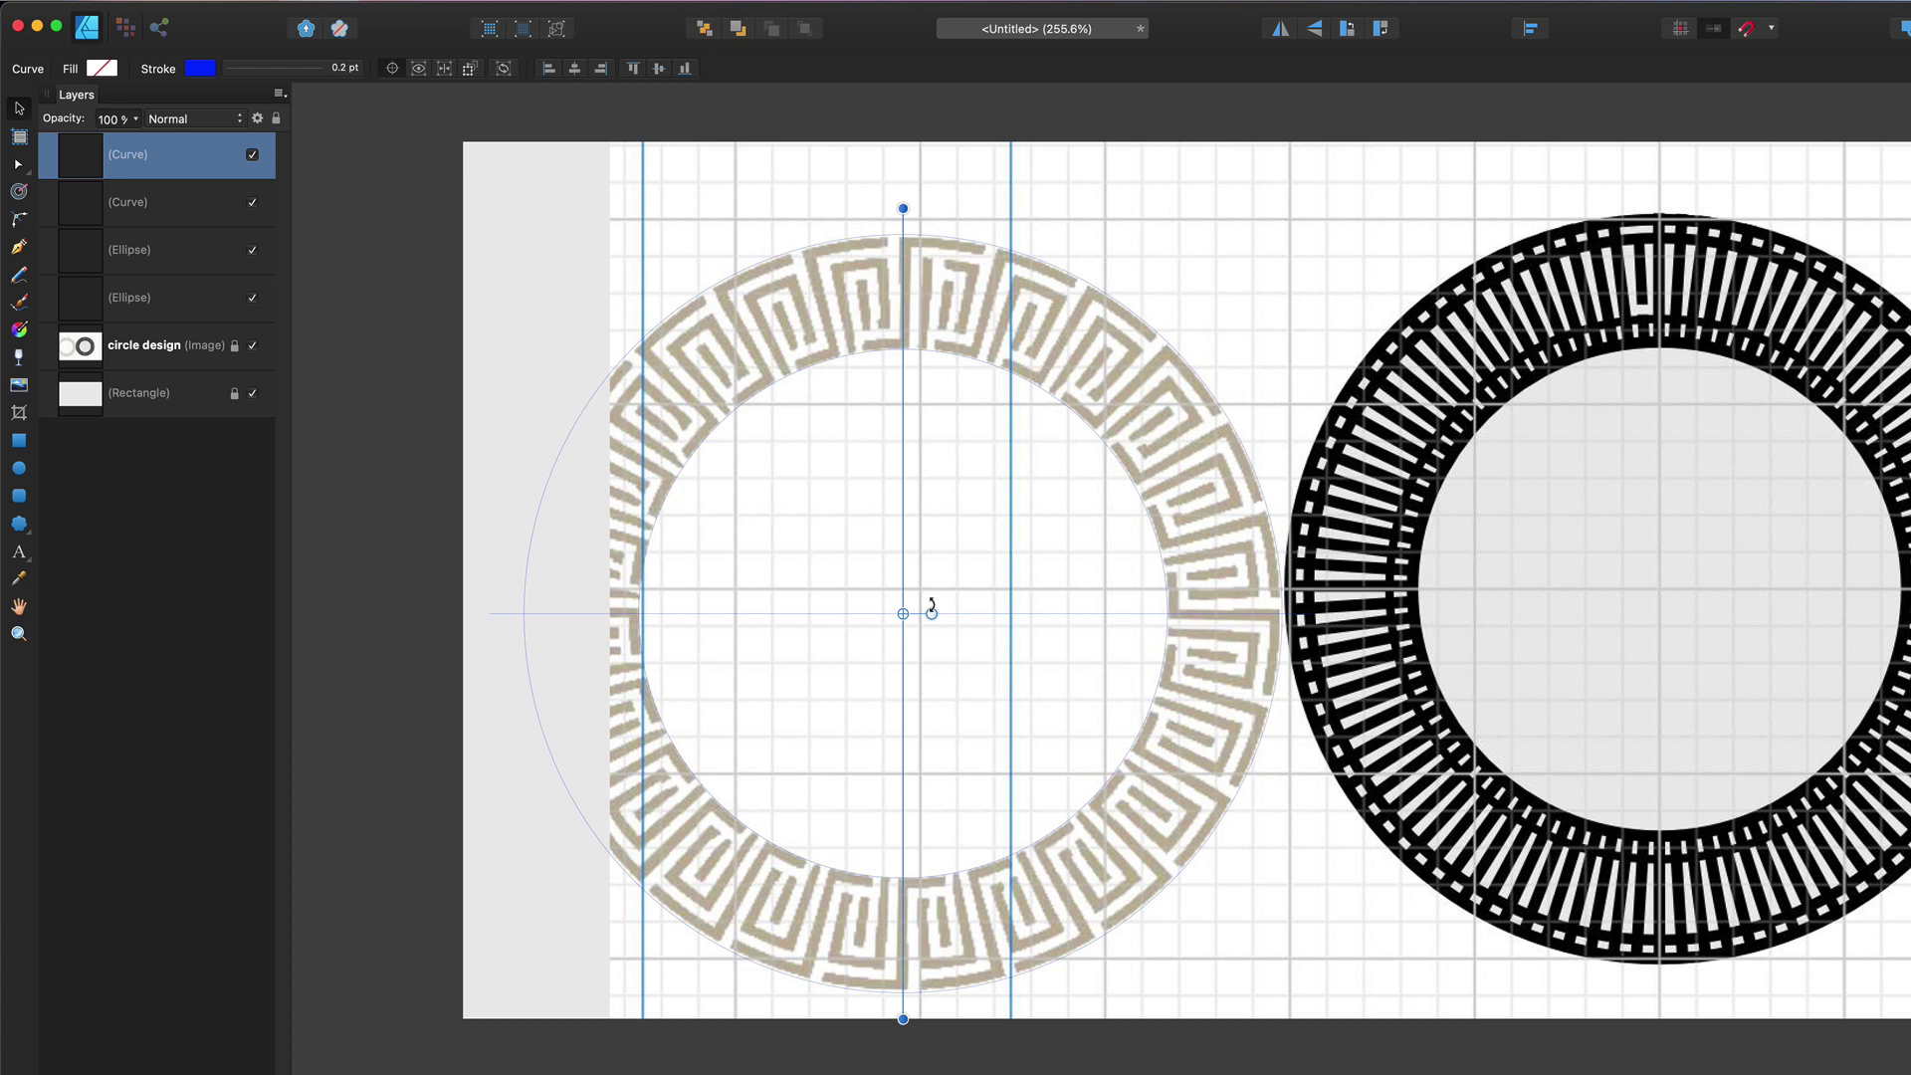
pyautogui.press('super+j')
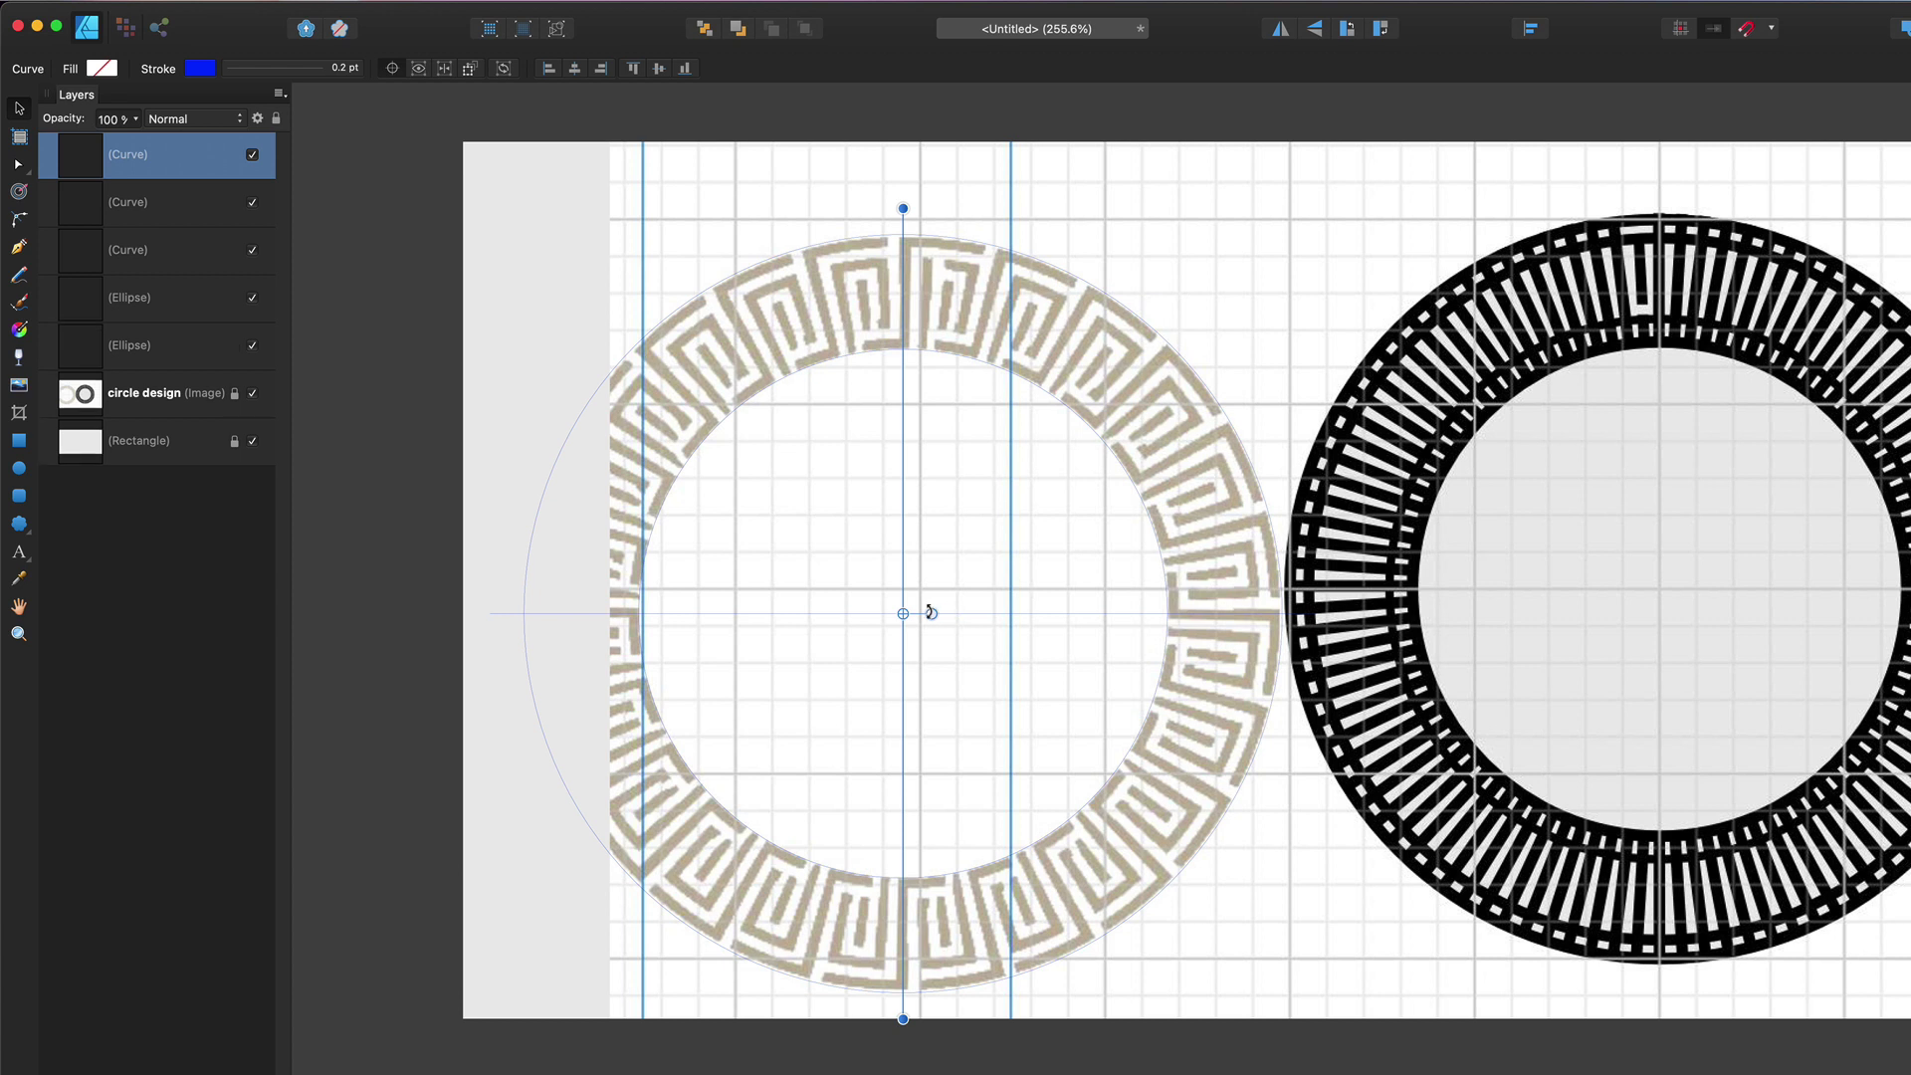
pyautogui.moveTo(930, 614); pyautogui.dragTo(931, 620)
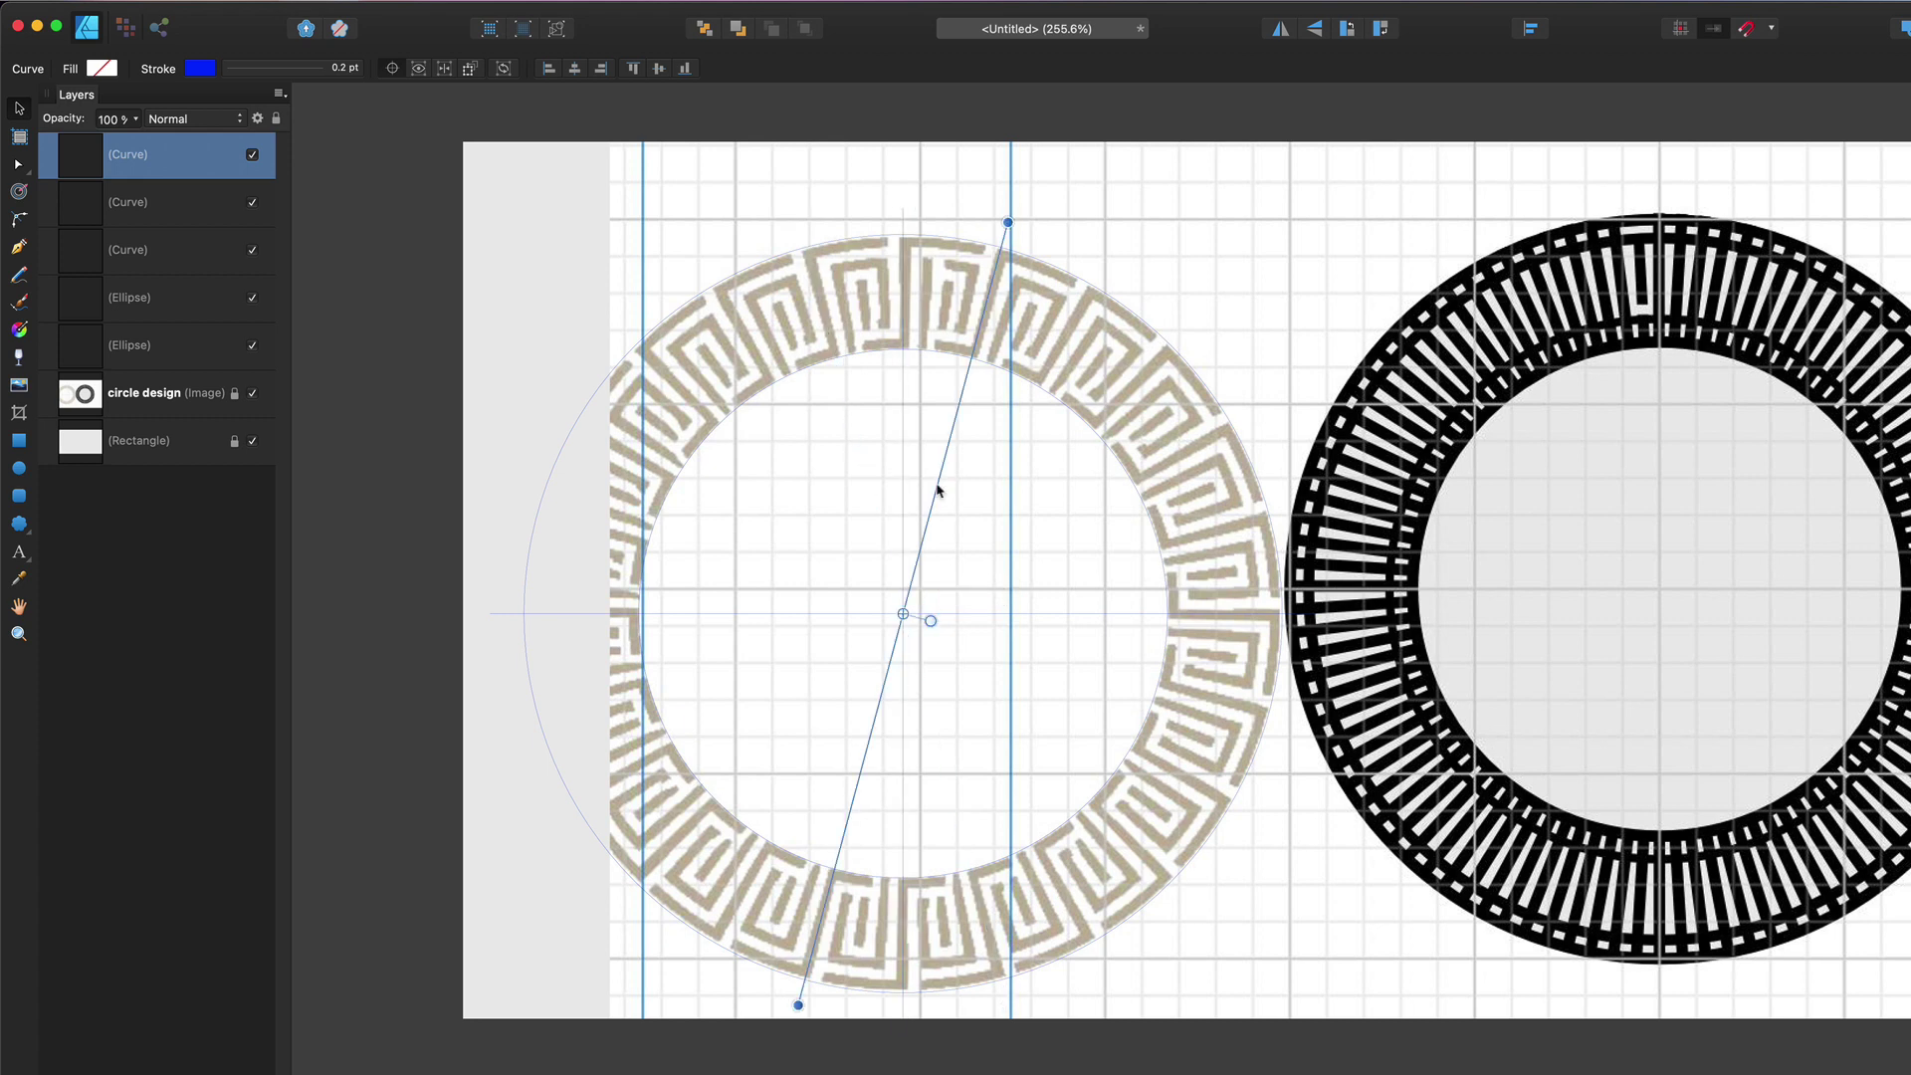
# Rotate the vertical line and its angled copy together by about 0.6° so they match the key motif's edges.
pyautogui.scroll(8, 938, 491)
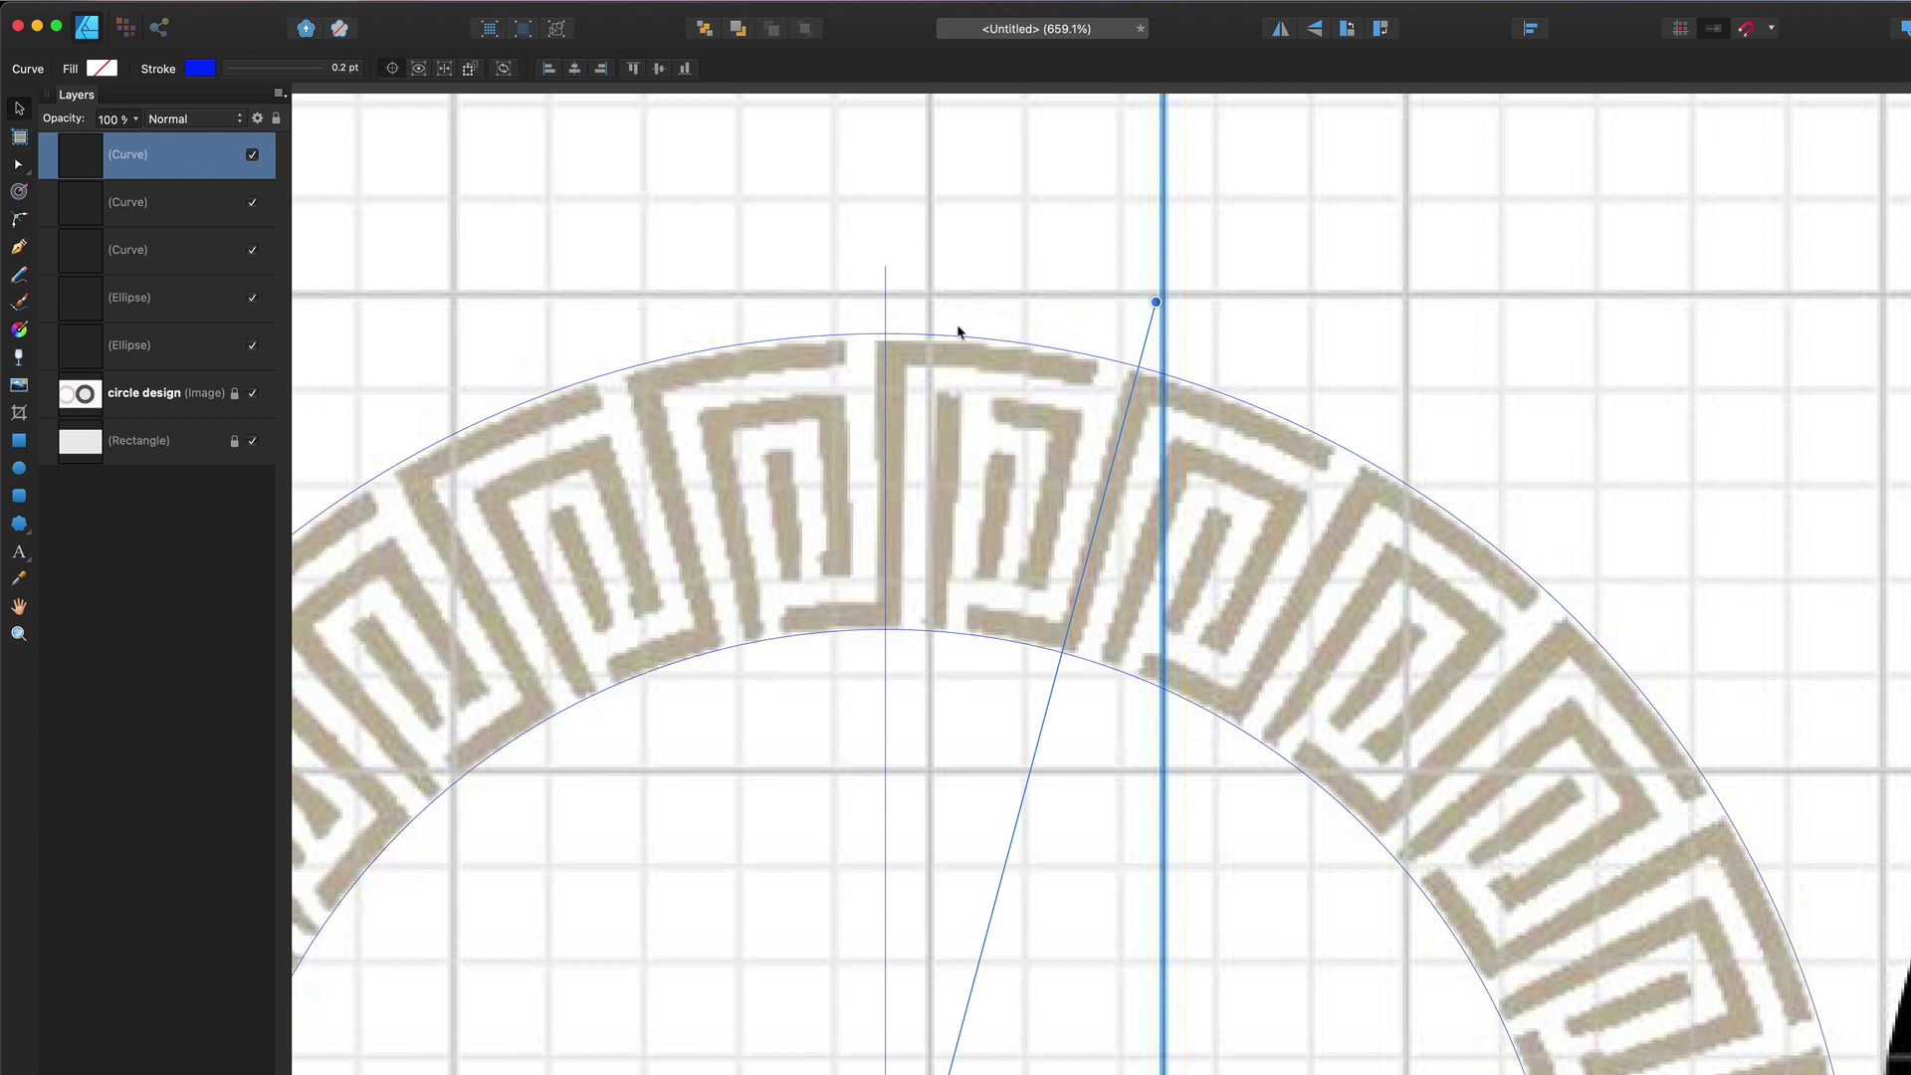
pyautogui.keyDown('shift'); pyautogui.click(886, 298); pyautogui.keyUp('shift')
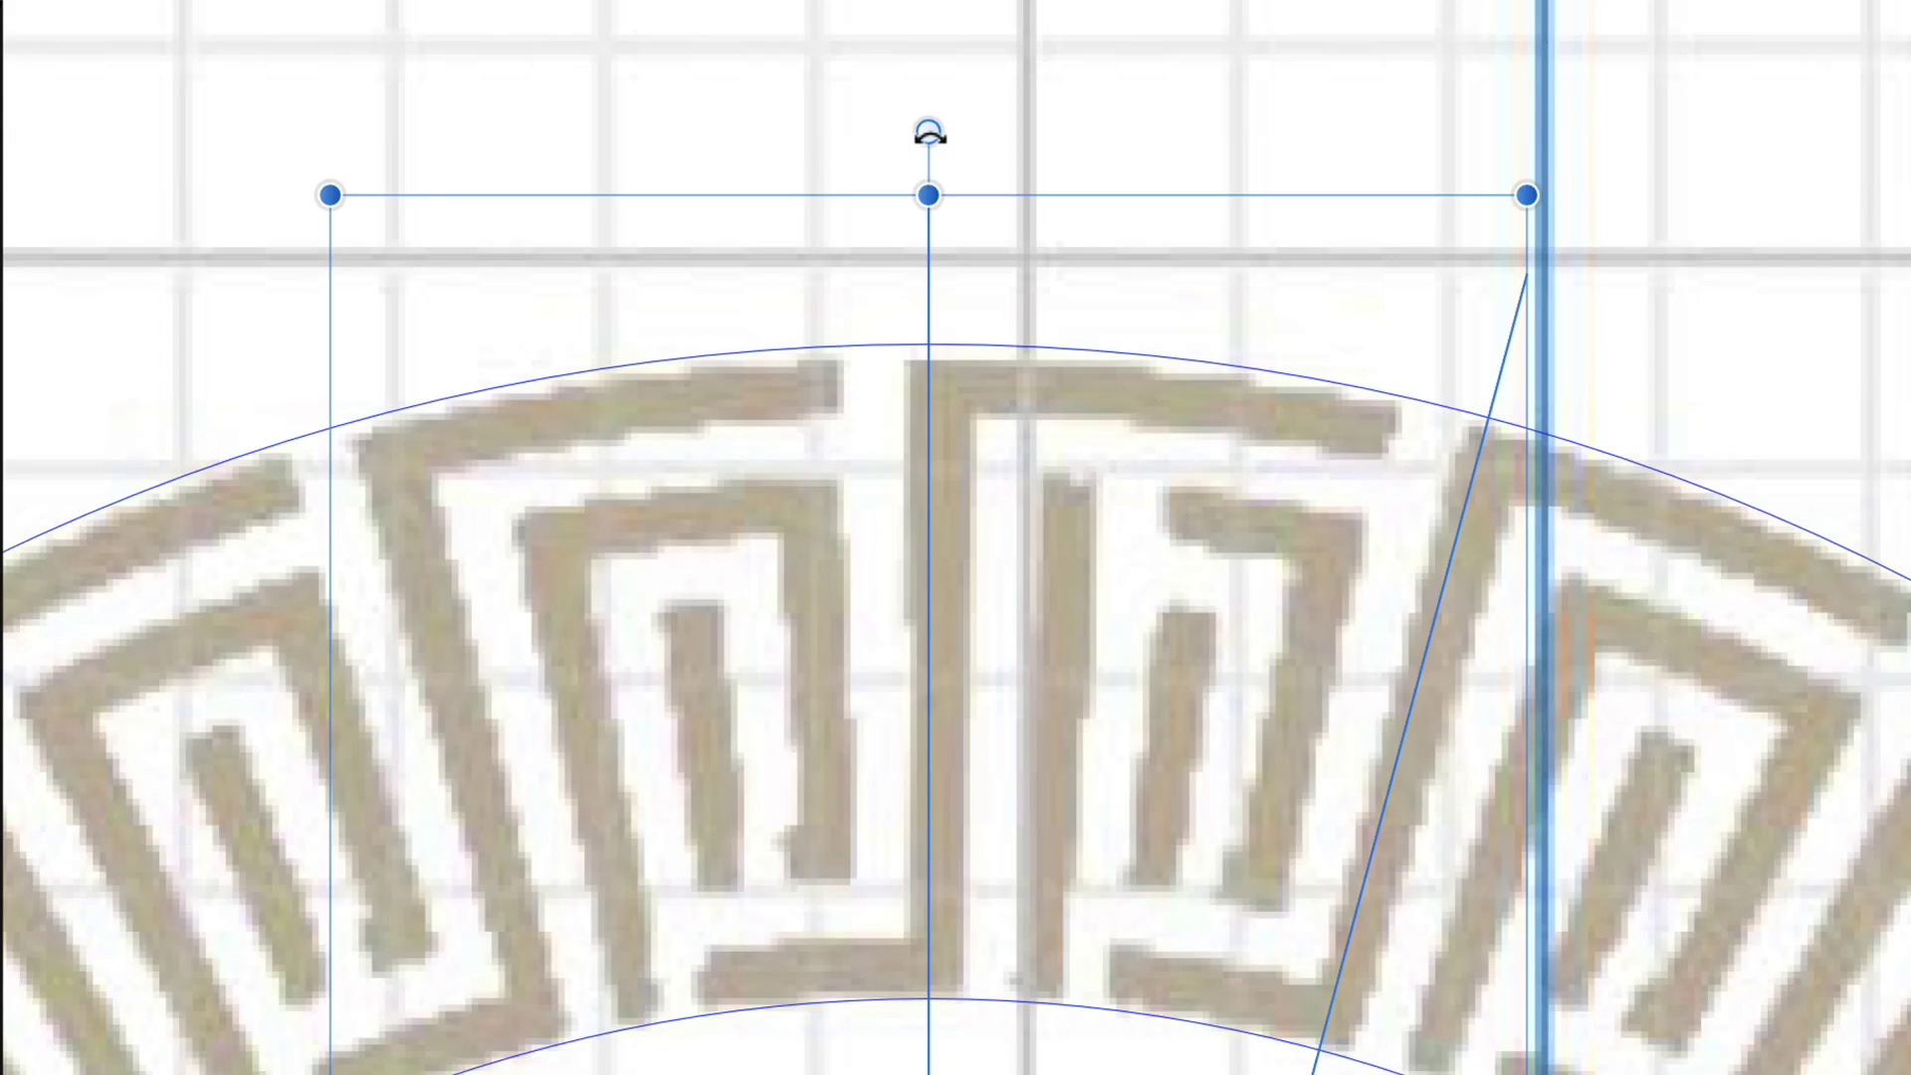
pyautogui.moveTo(885, 239); pyautogui.dragTo(876, 237)
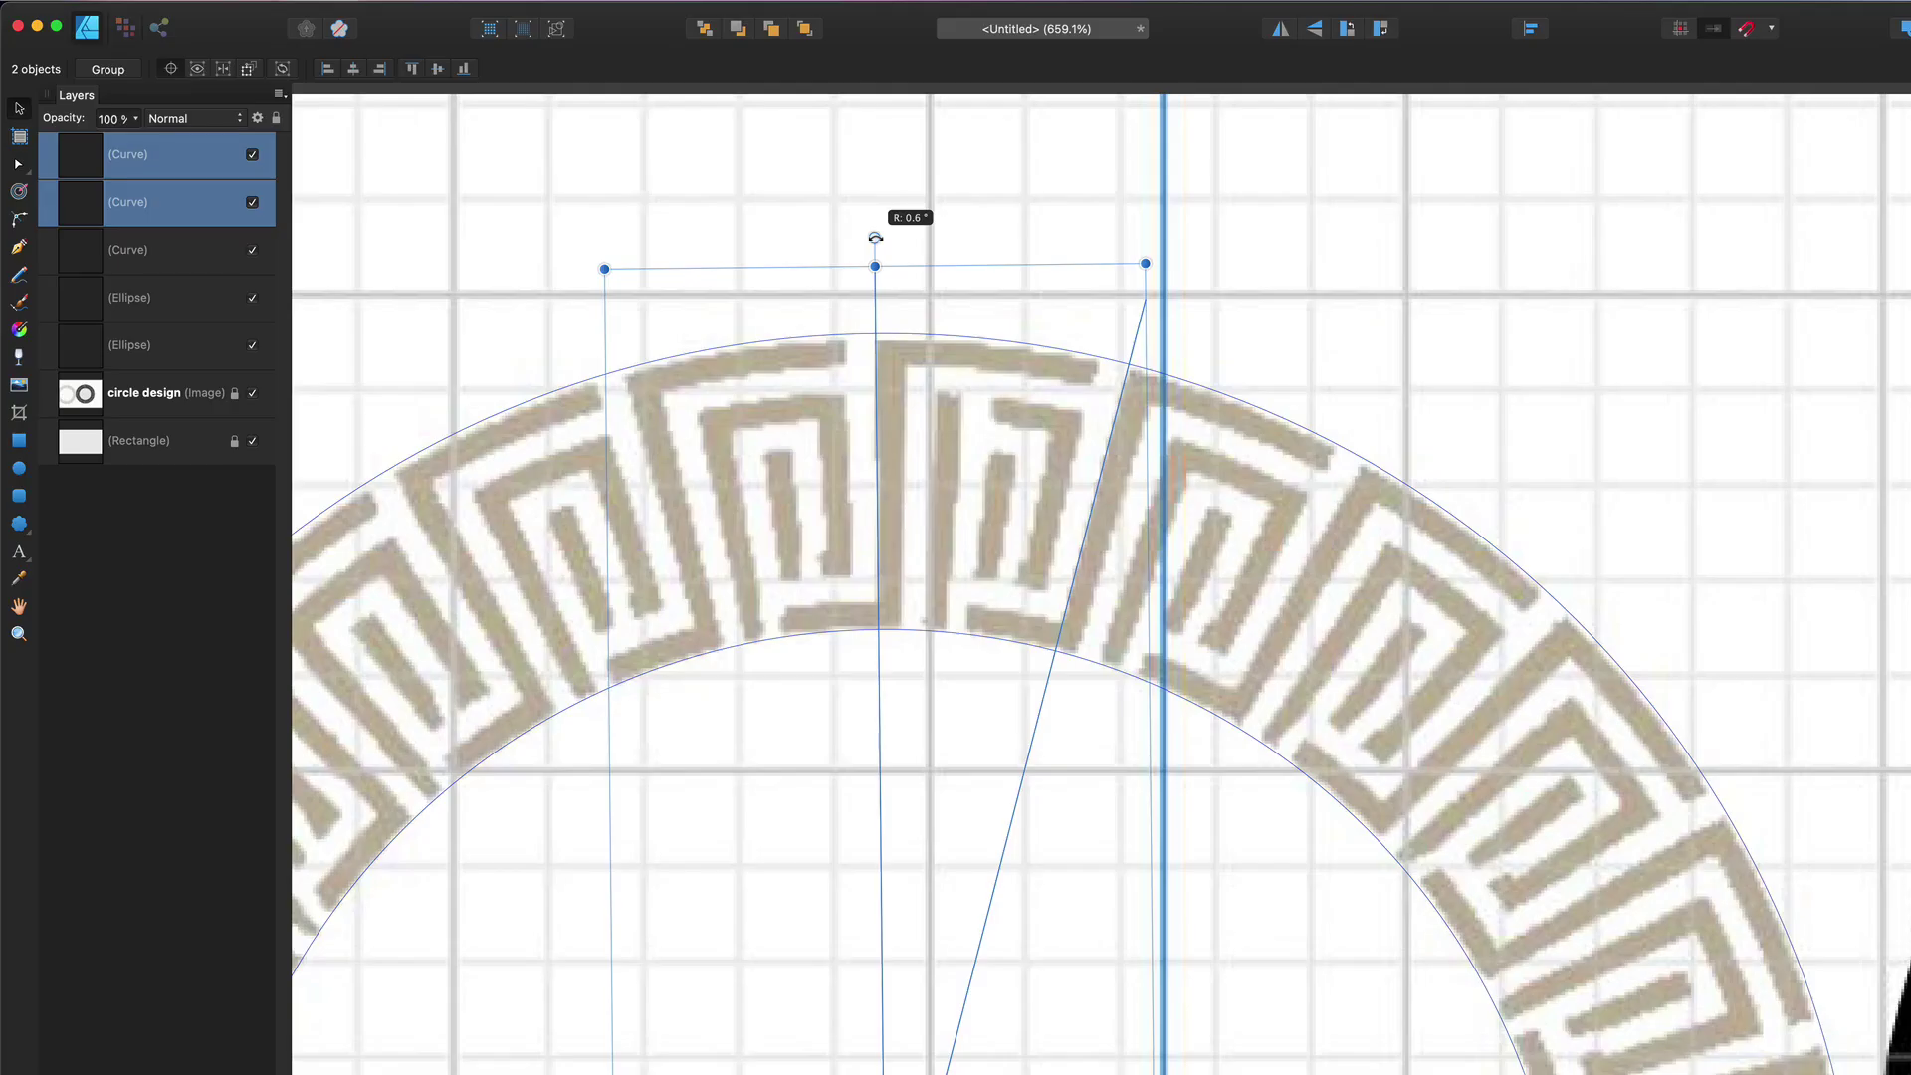
pyautogui.moveTo(875, 238); pyautogui.dragTo(876, 238)
pyautogui.click(889, 205)
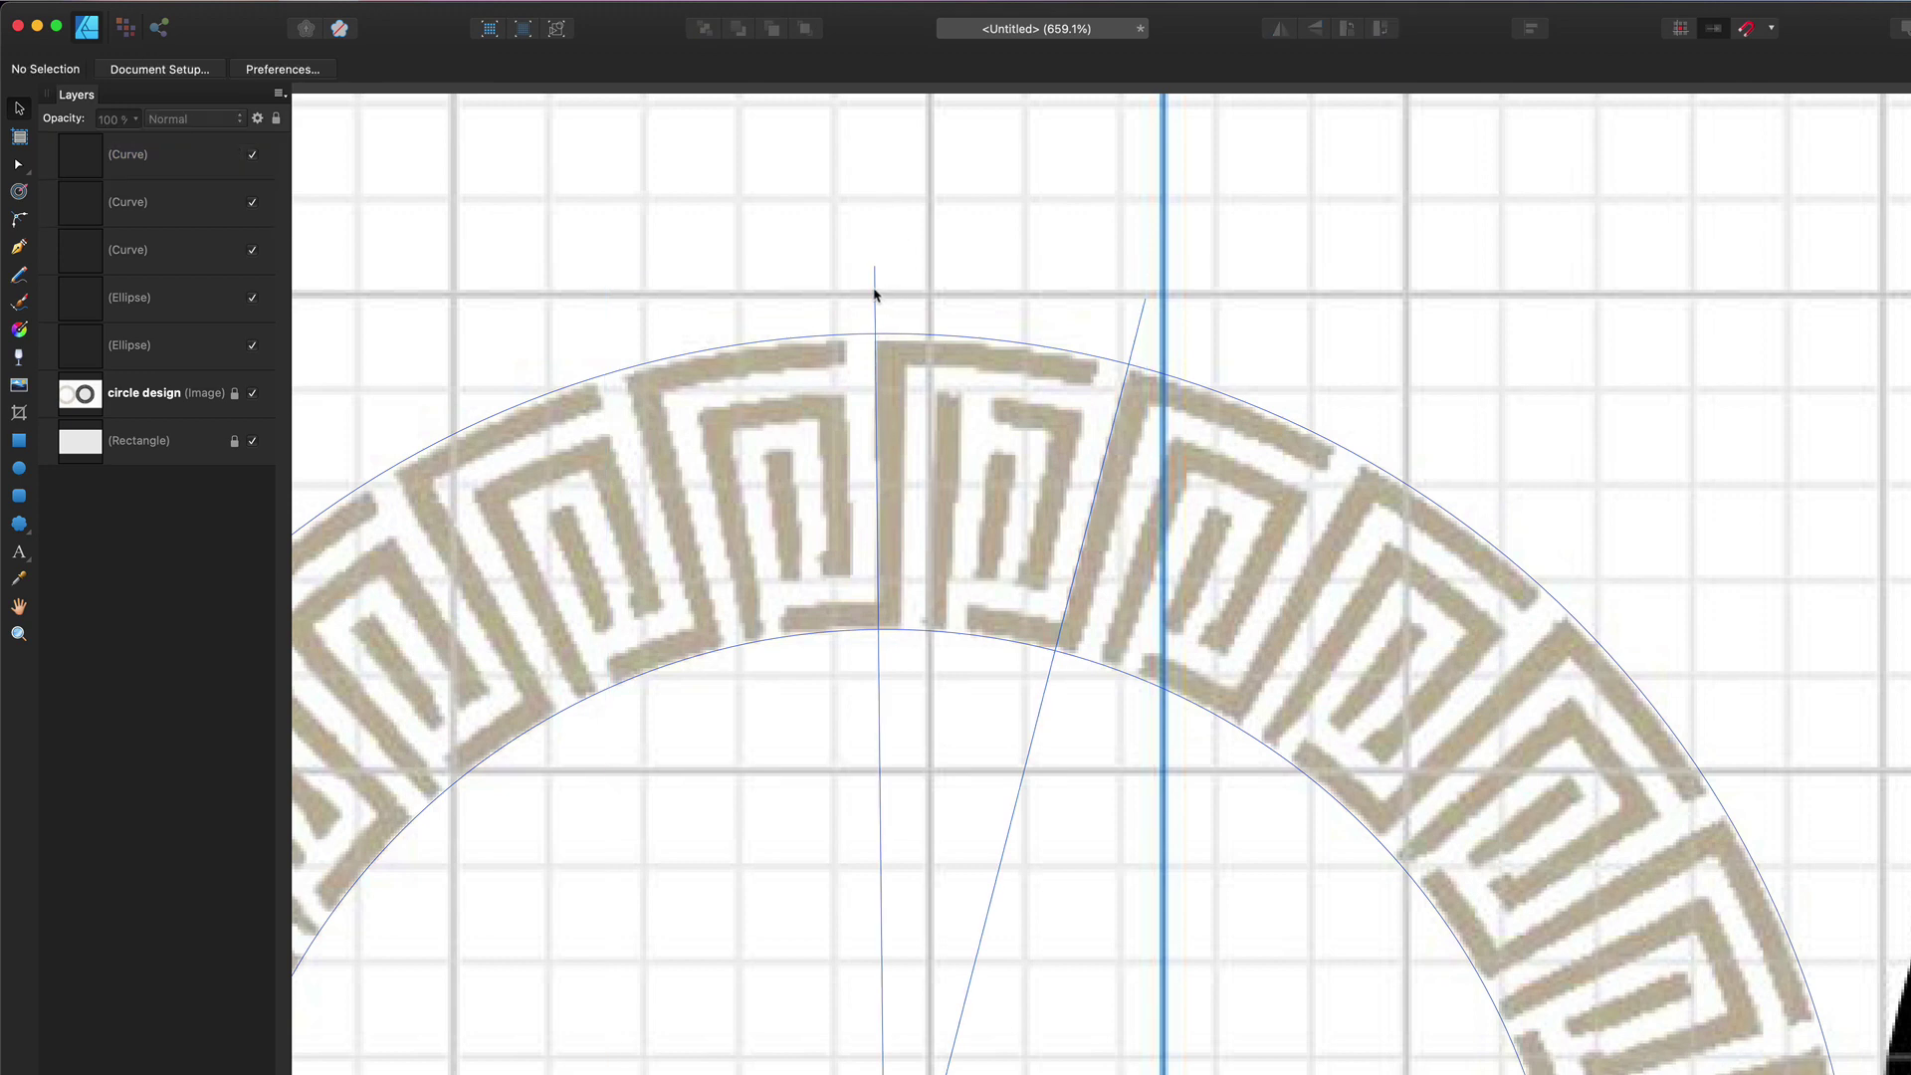
# Duplicate the near-vertical line at the motif's edge and rotate the copy slightly clockwise to the far side of the first bar.
pyautogui.click(876, 295)
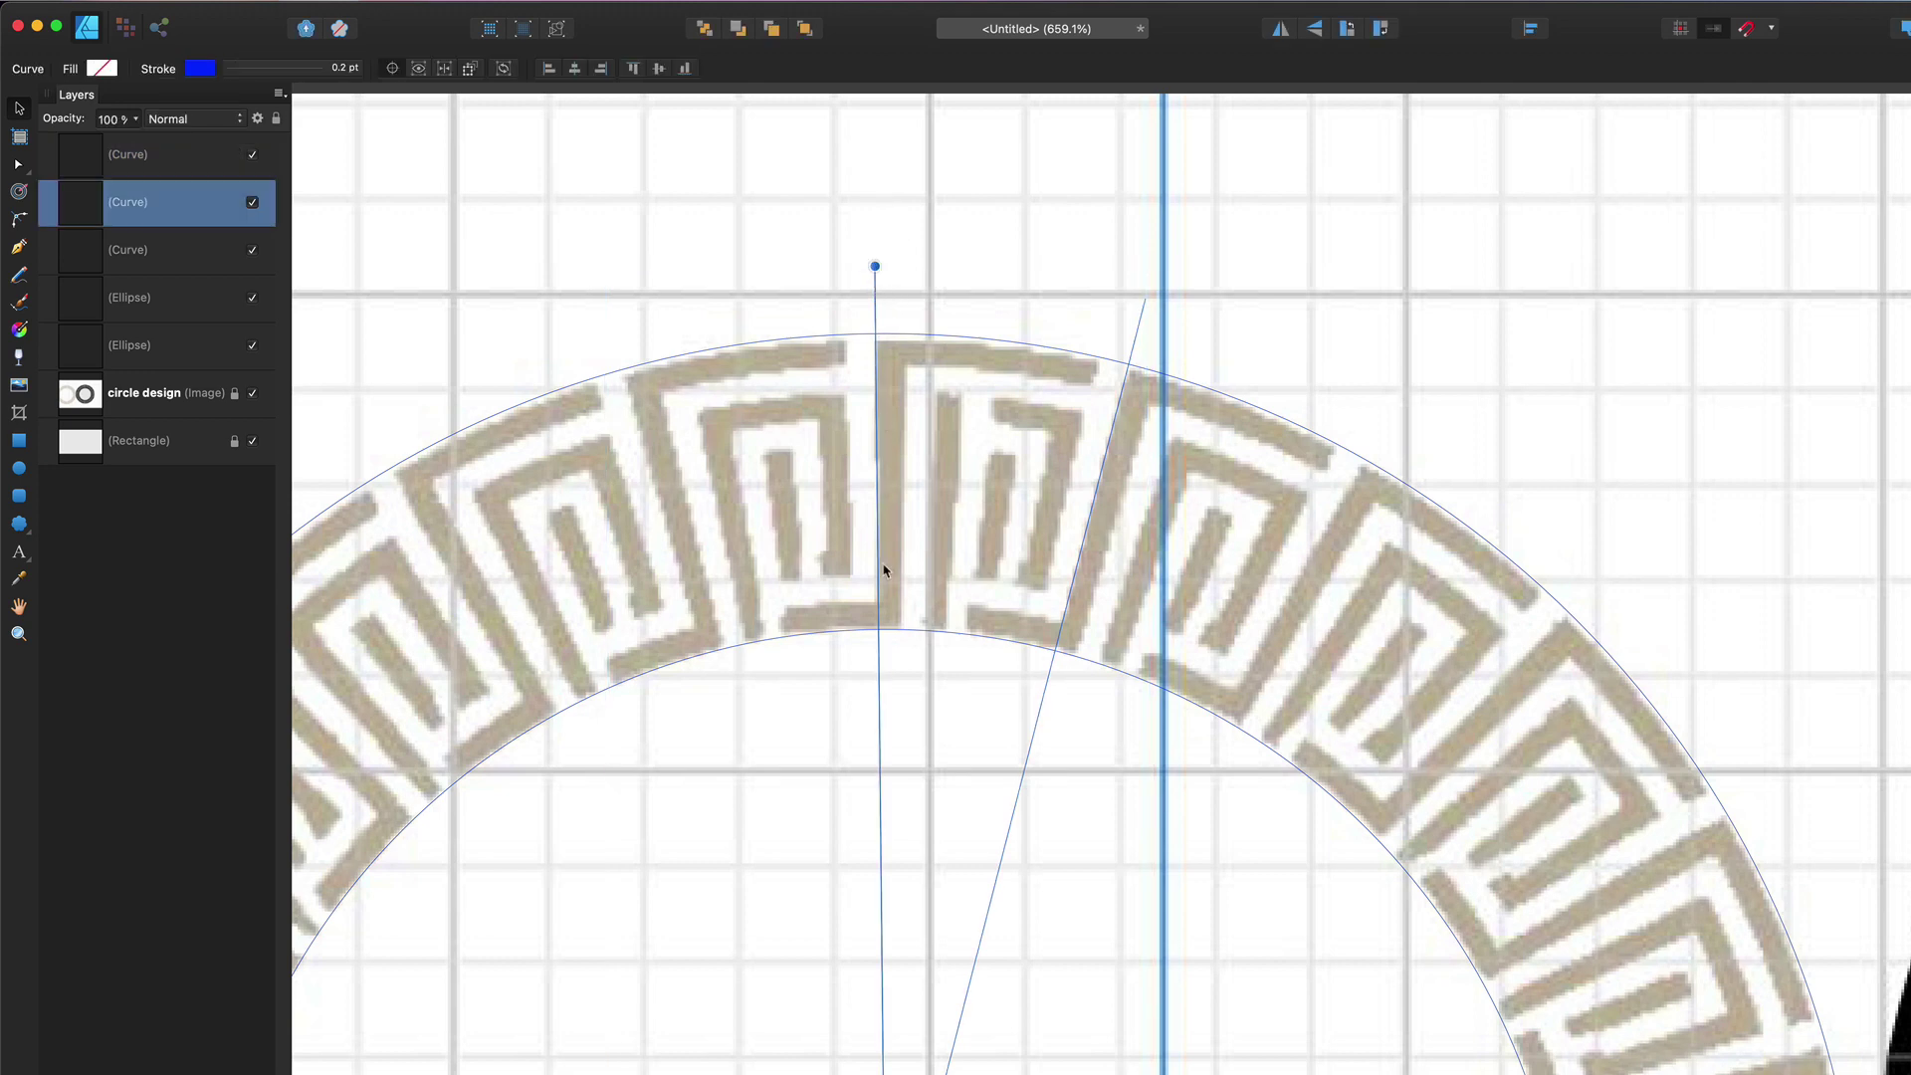
pyautogui.scroll(-4, 1012, 977)
pyautogui.hscroll(3, 1012, 977)
pyautogui.scroll(-1, 1012, 977)
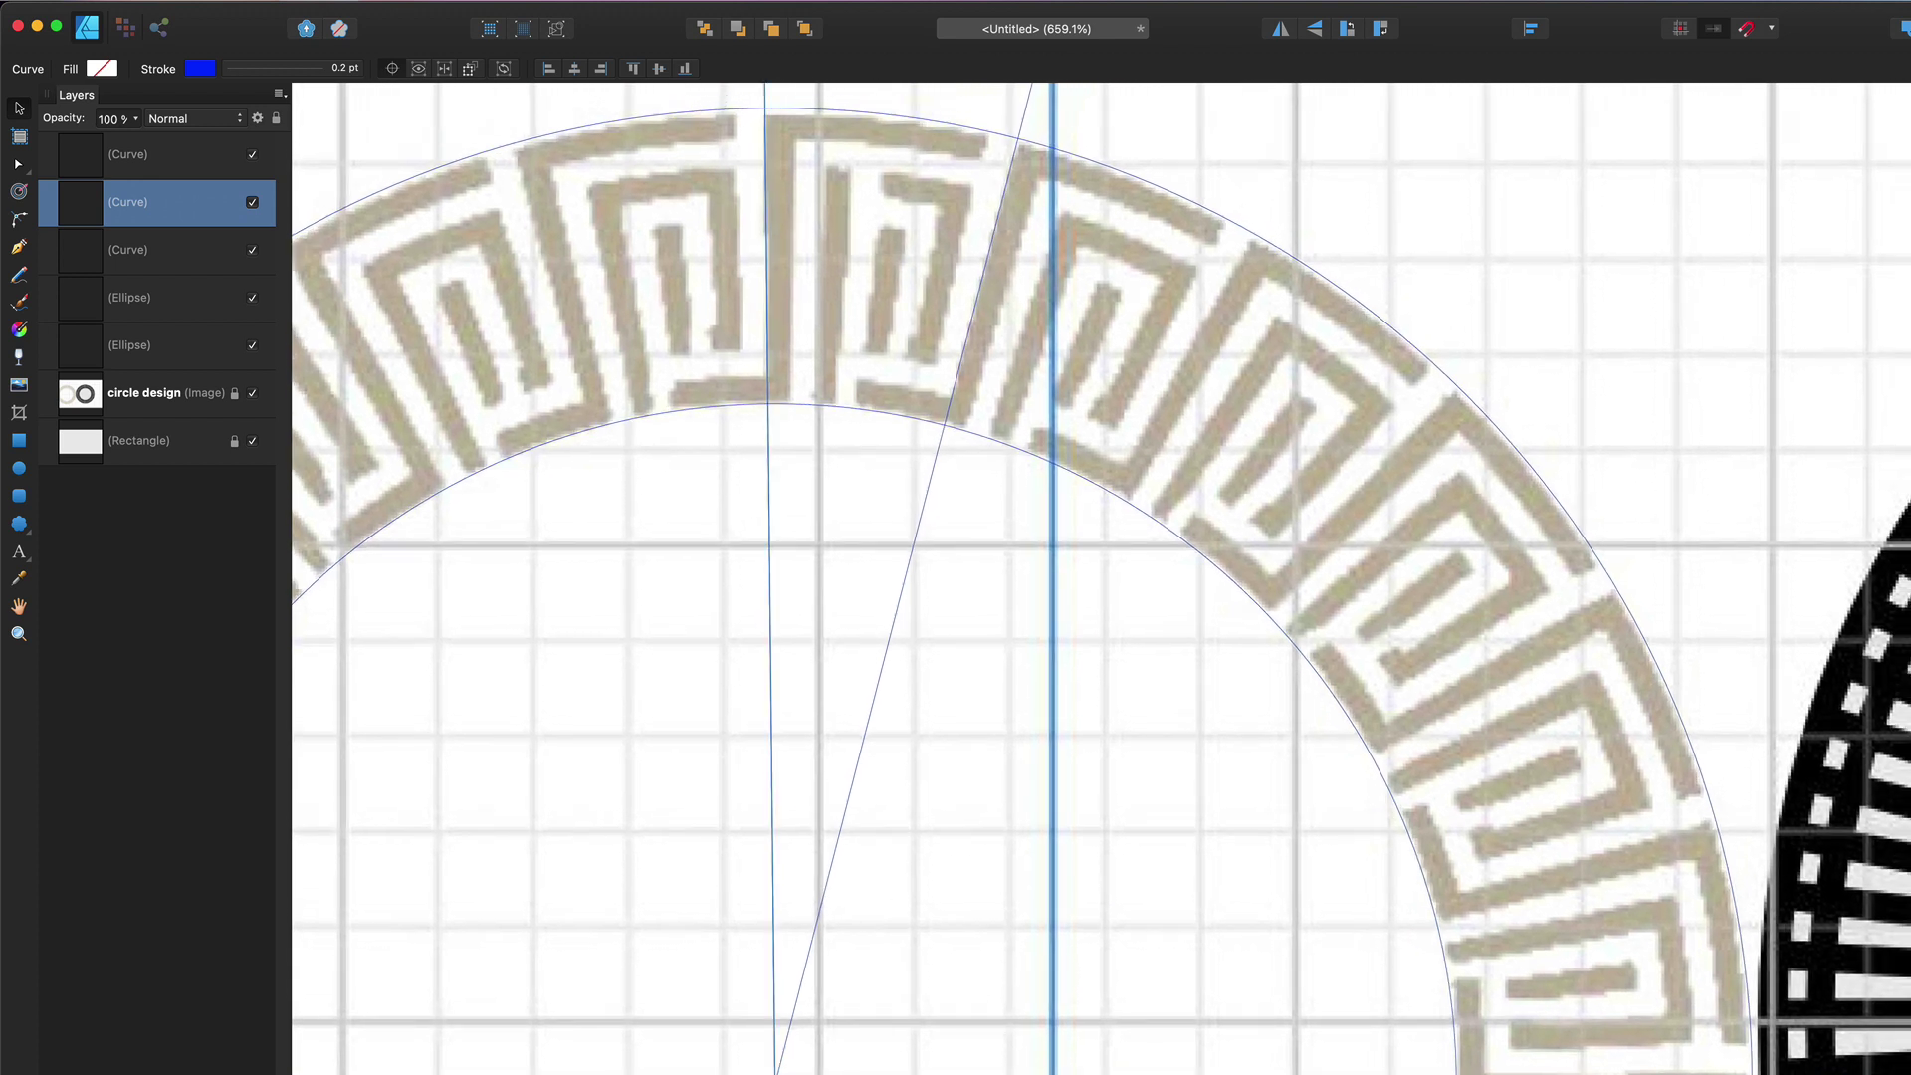
pyautogui.press('super+j')
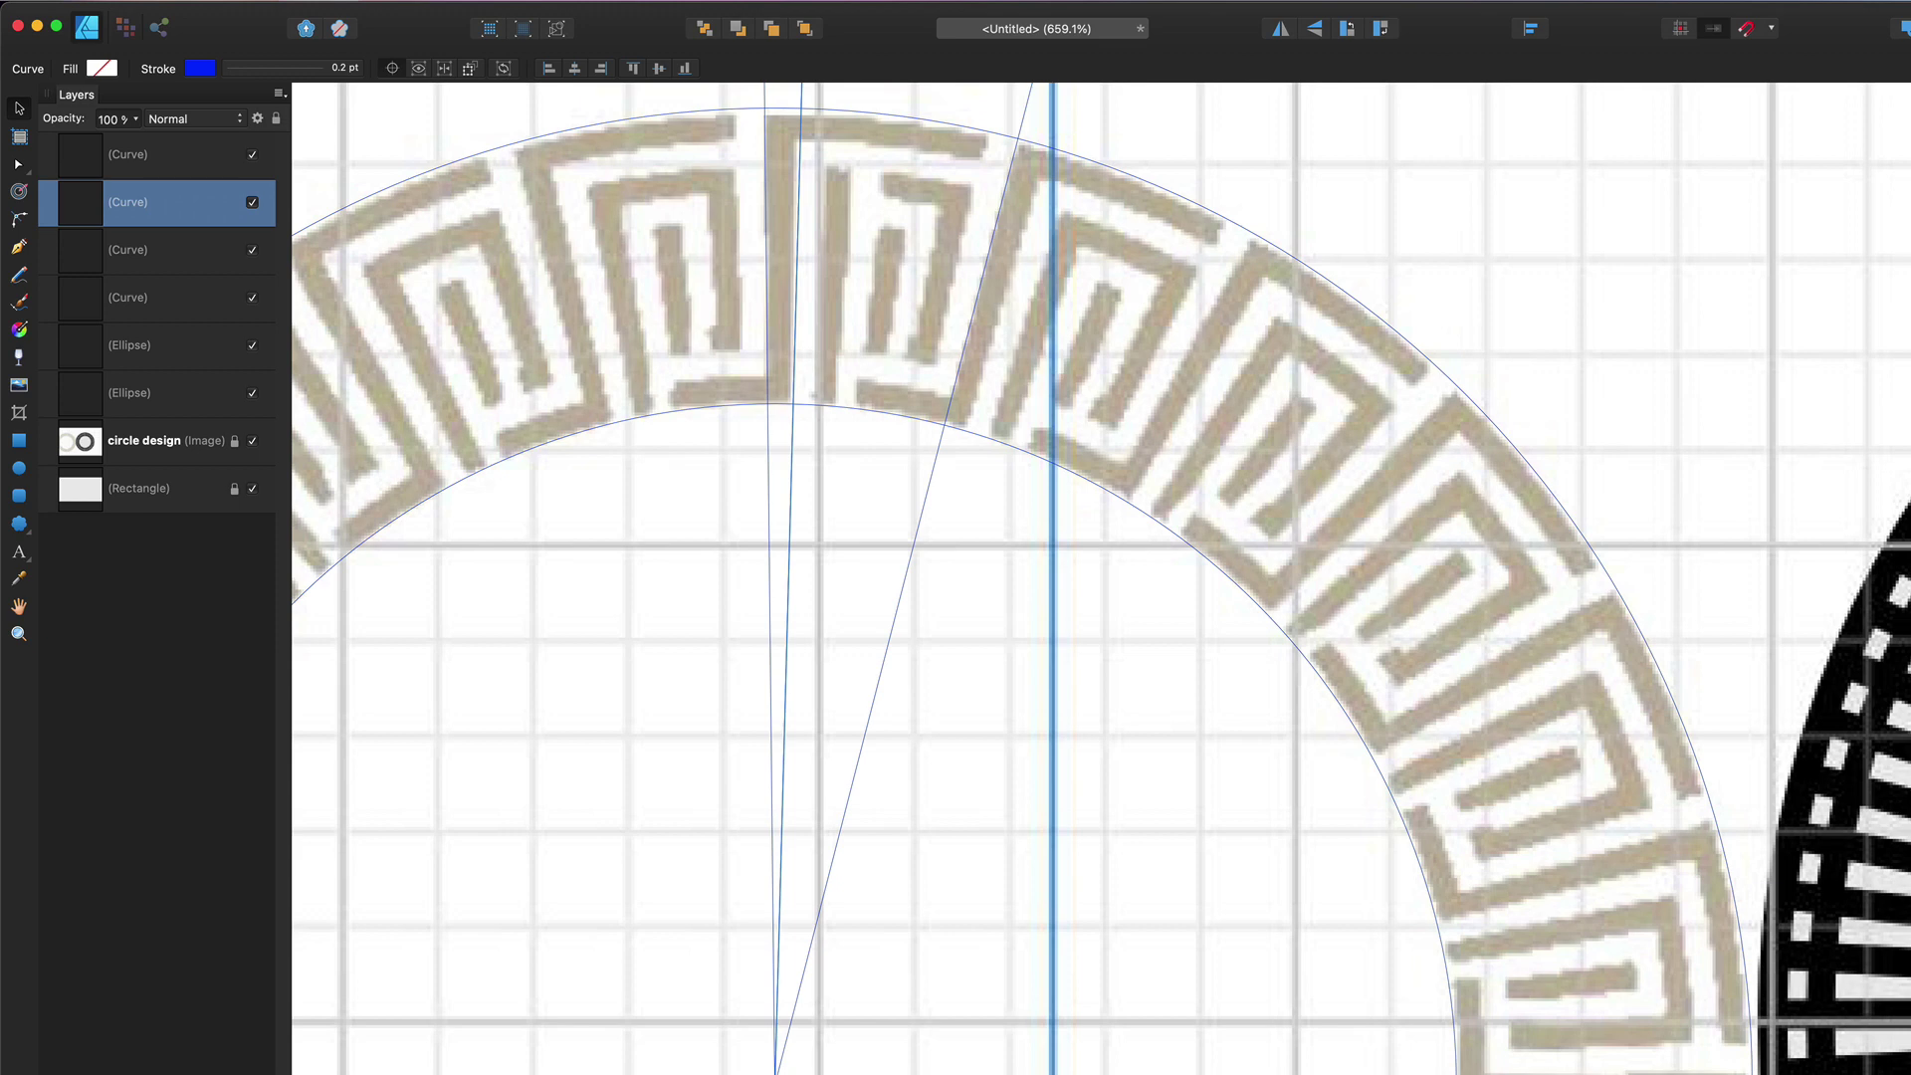
# Repeat the rotated duplicate until the wedge between the two motif boundary lines is divided into eight equal sections.
pyautogui.moveTo(1045, 890); pyautogui.dragTo(1504, 965)
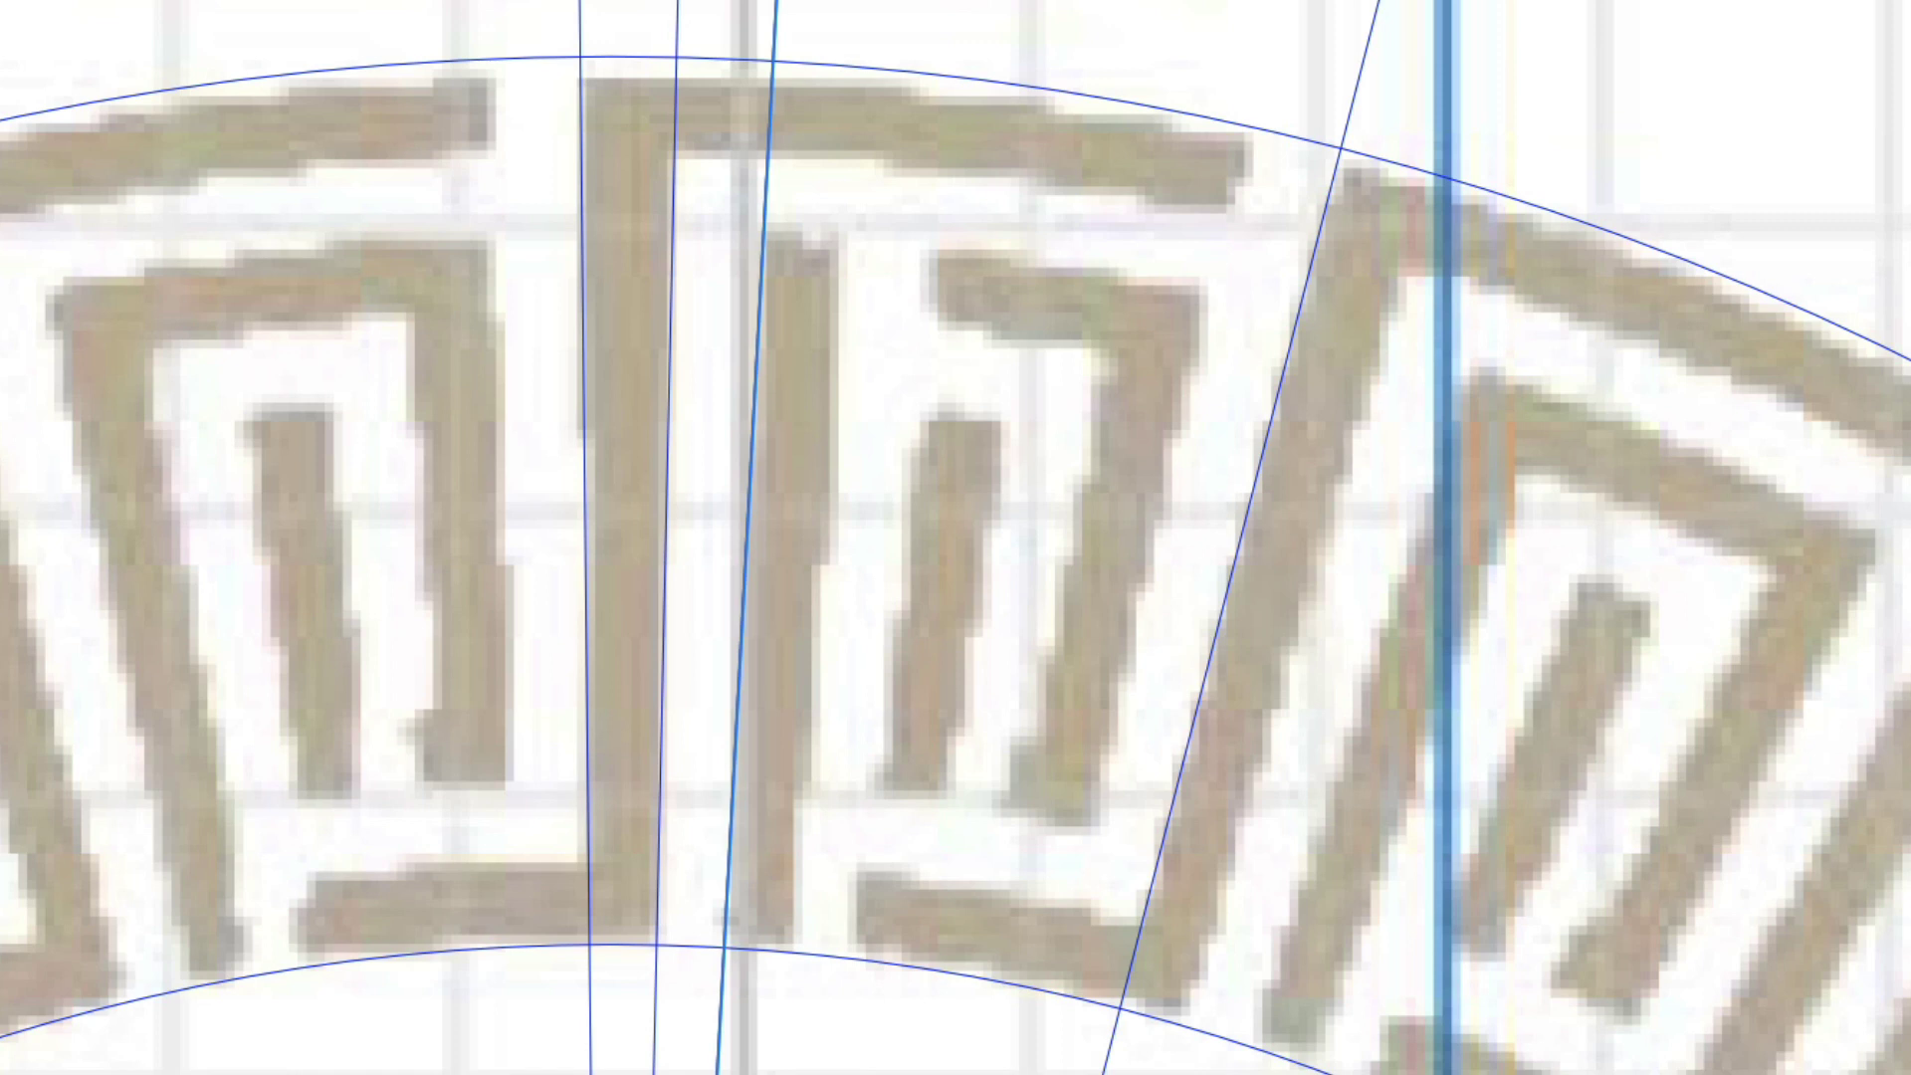
pyautogui.hotkey('ctrl', 'd')
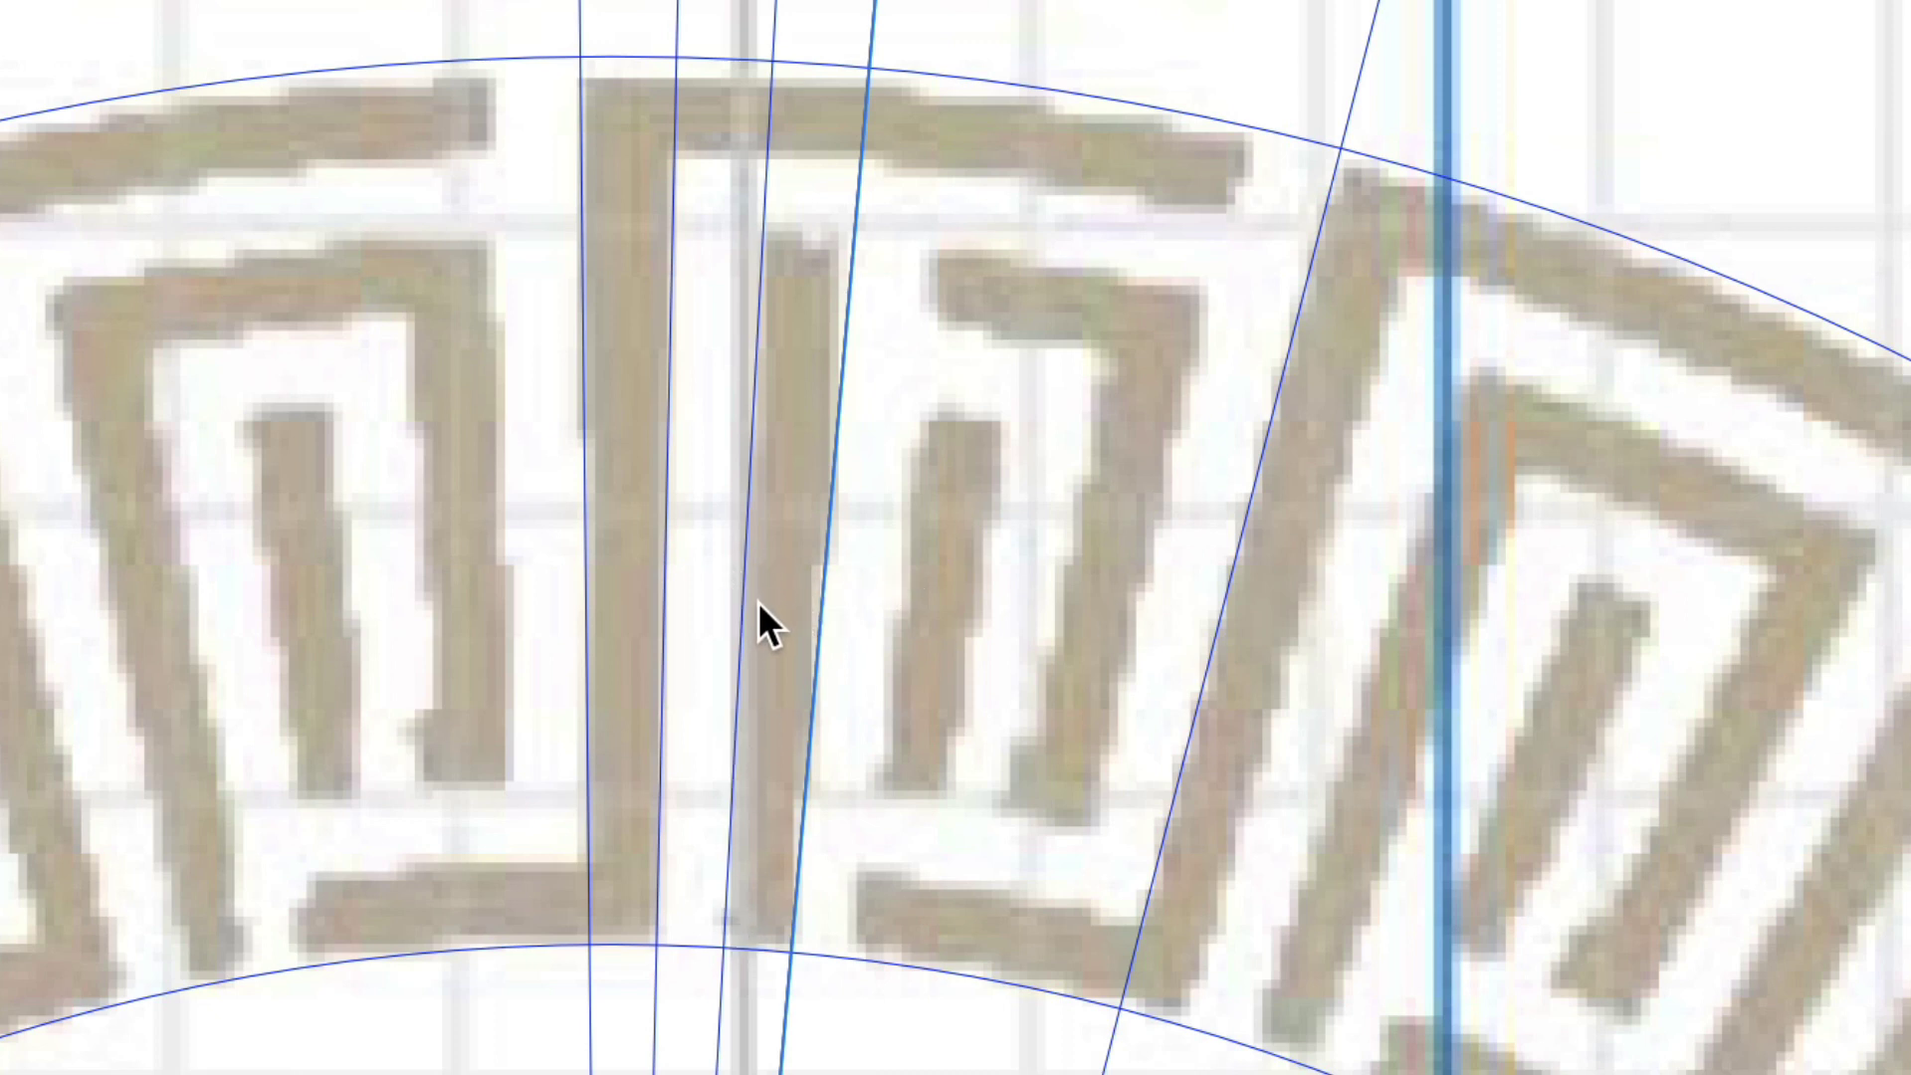
pyautogui.hotkey('ctrl', 'd')
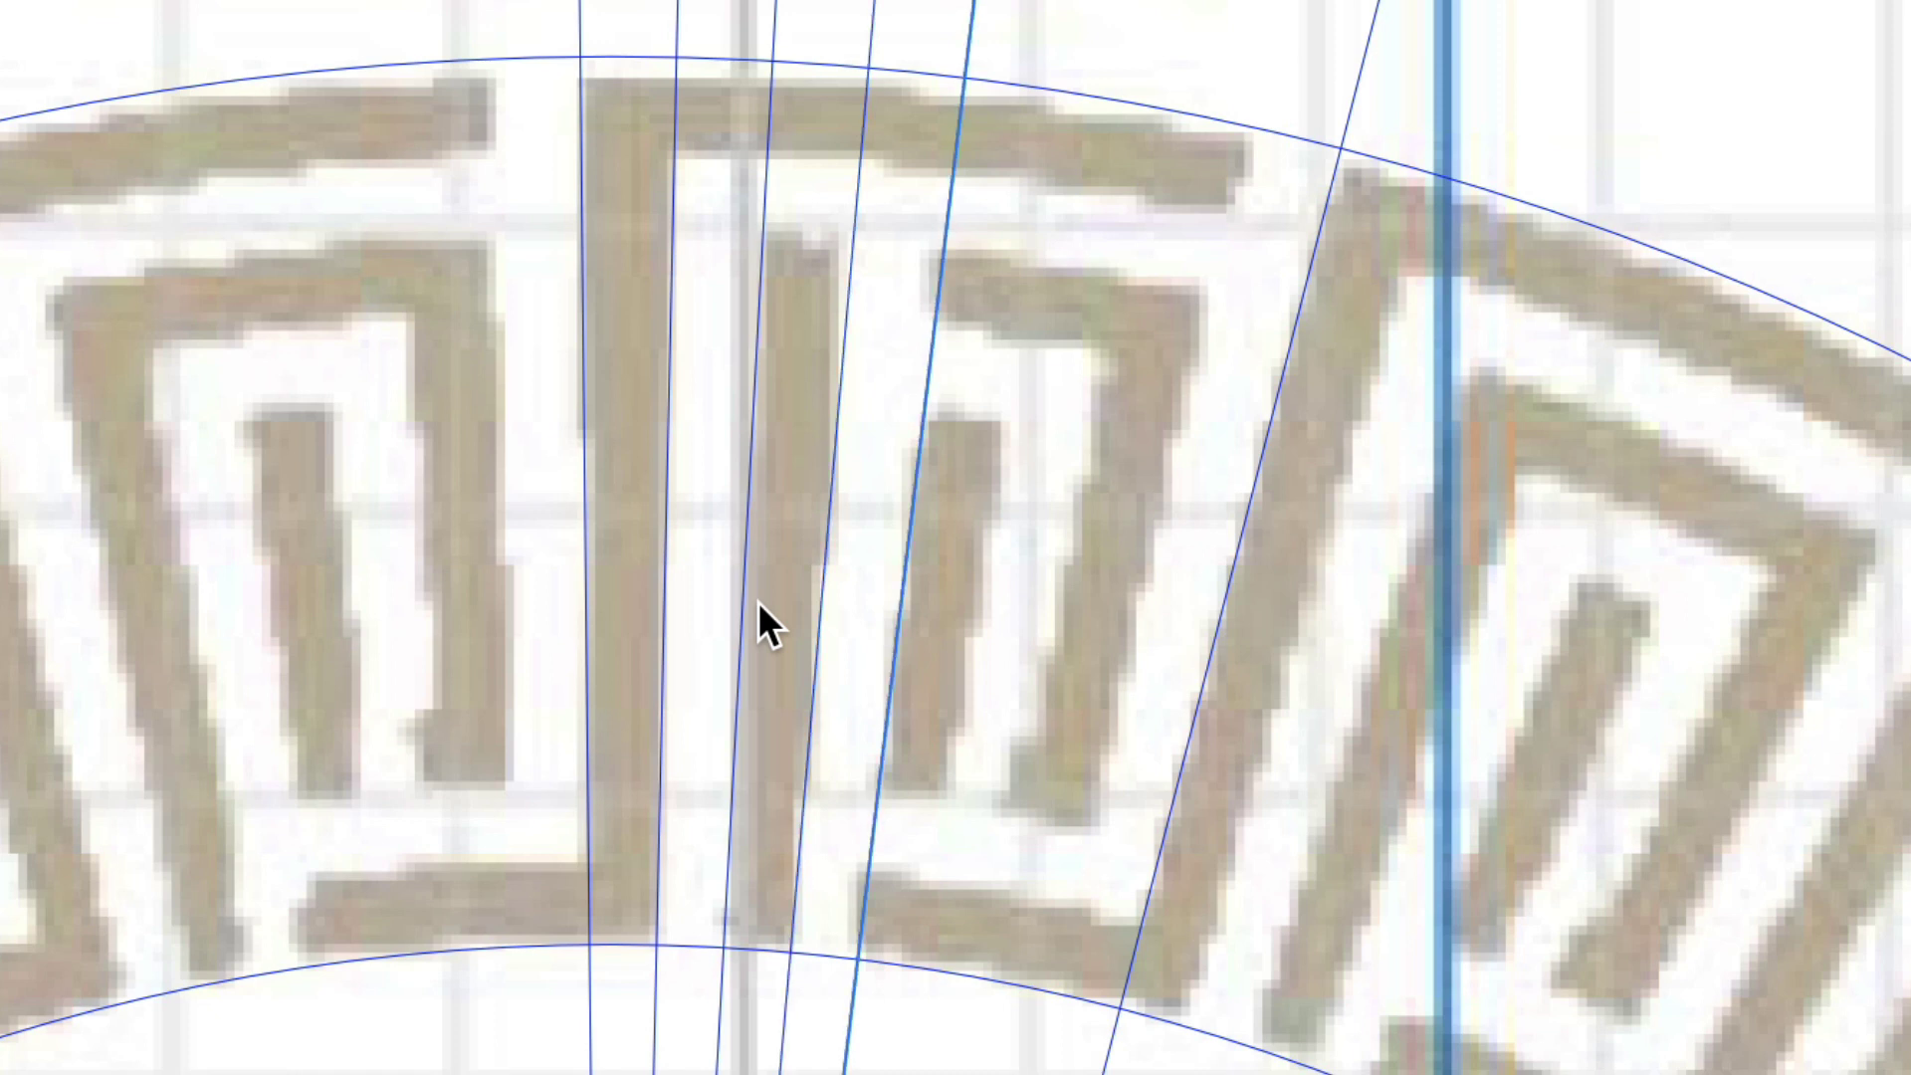
pyautogui.hotkey('ctrl', 'd')
pyautogui.hotkey('ctrl', 'd')
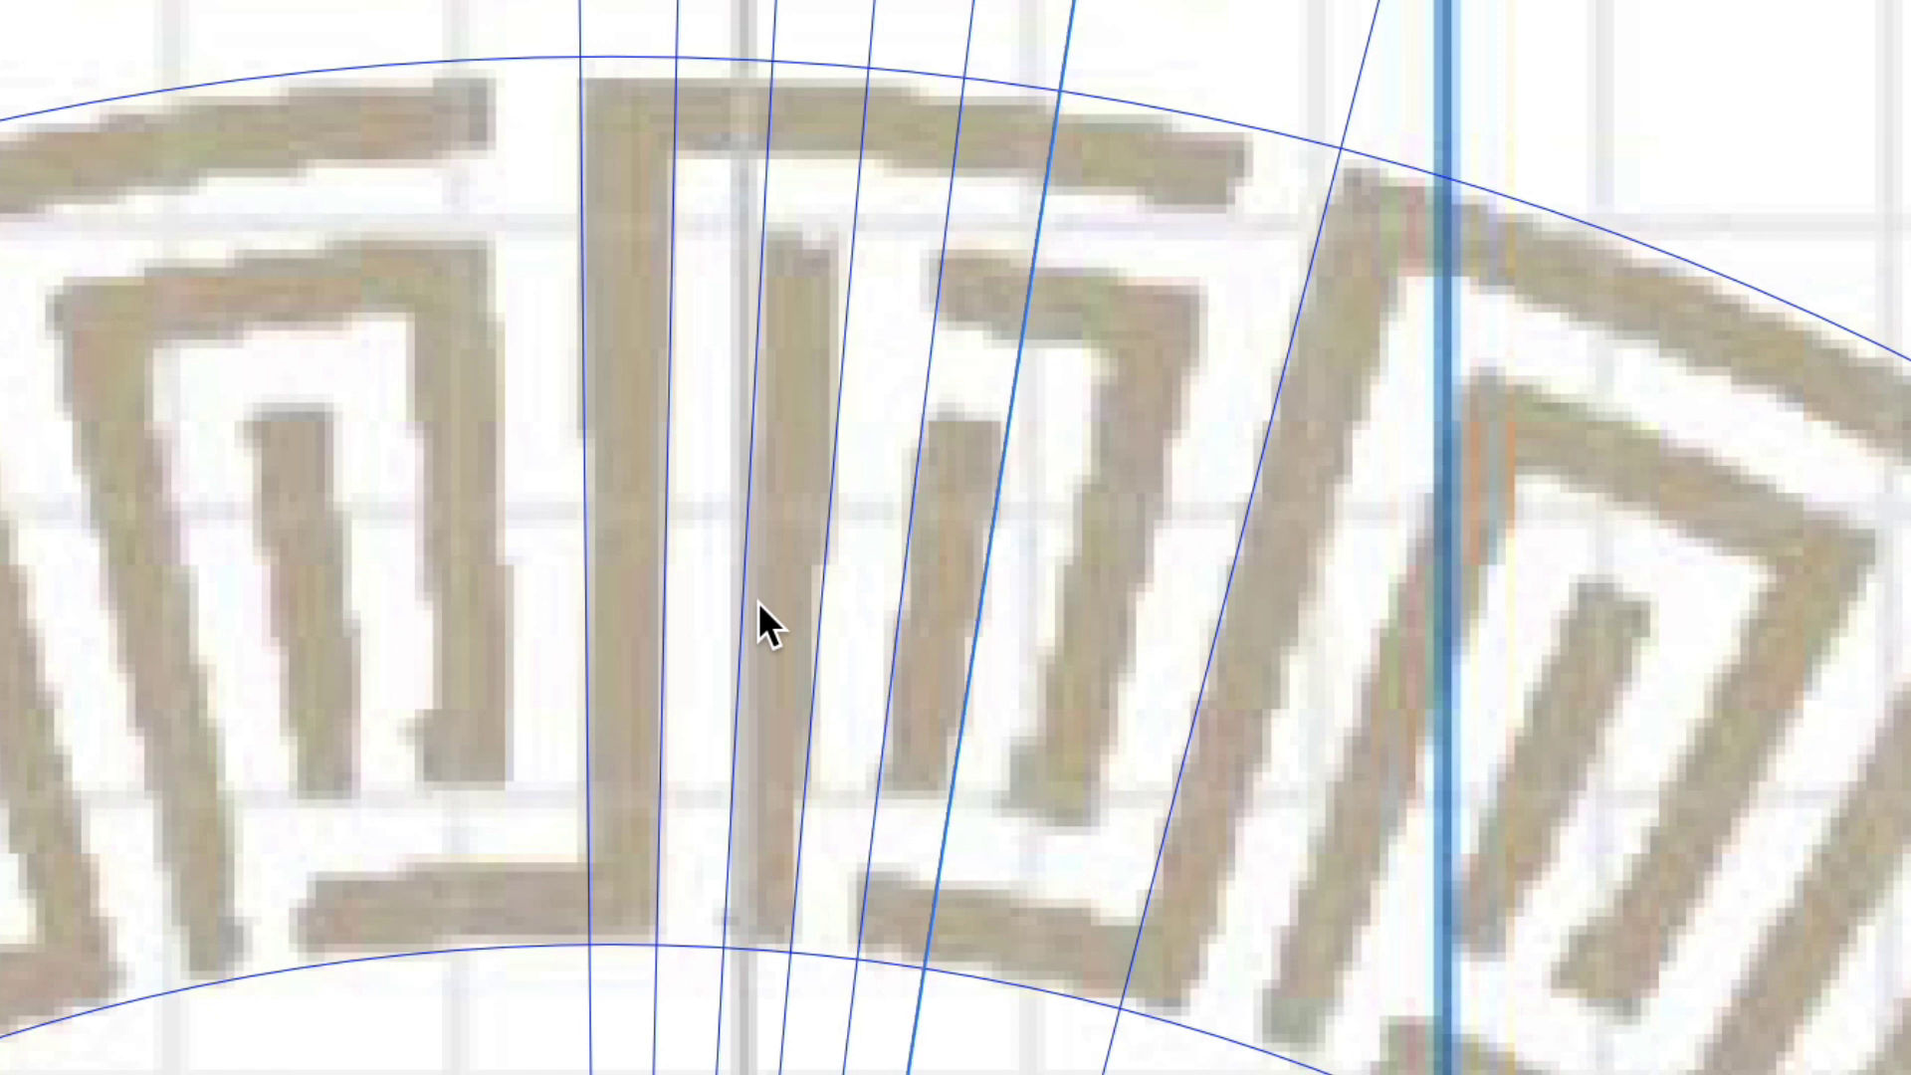
pyautogui.hotkey('ctrl', 'd')
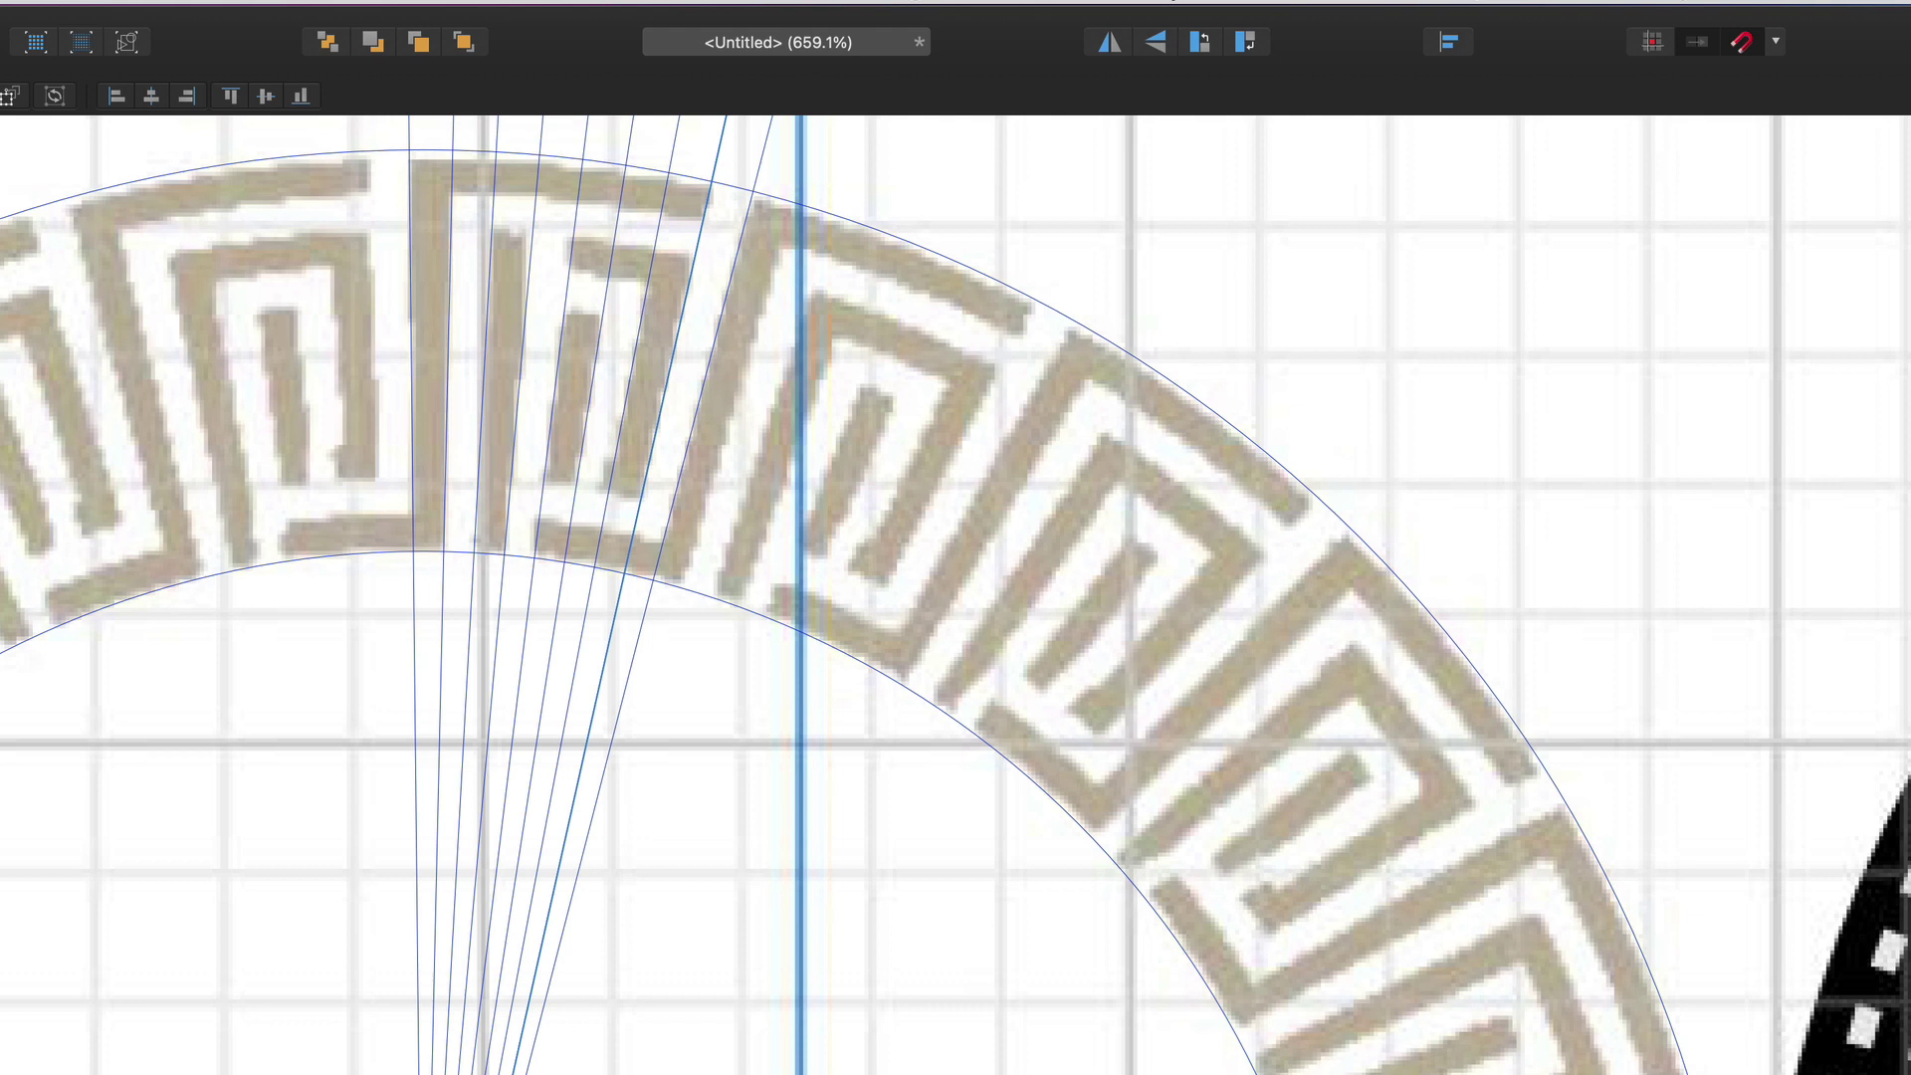
# Trace the top key motif's outer bracket and foot as a closed eight-point Pen path following the circles and radial lines.
pyautogui.press('p')
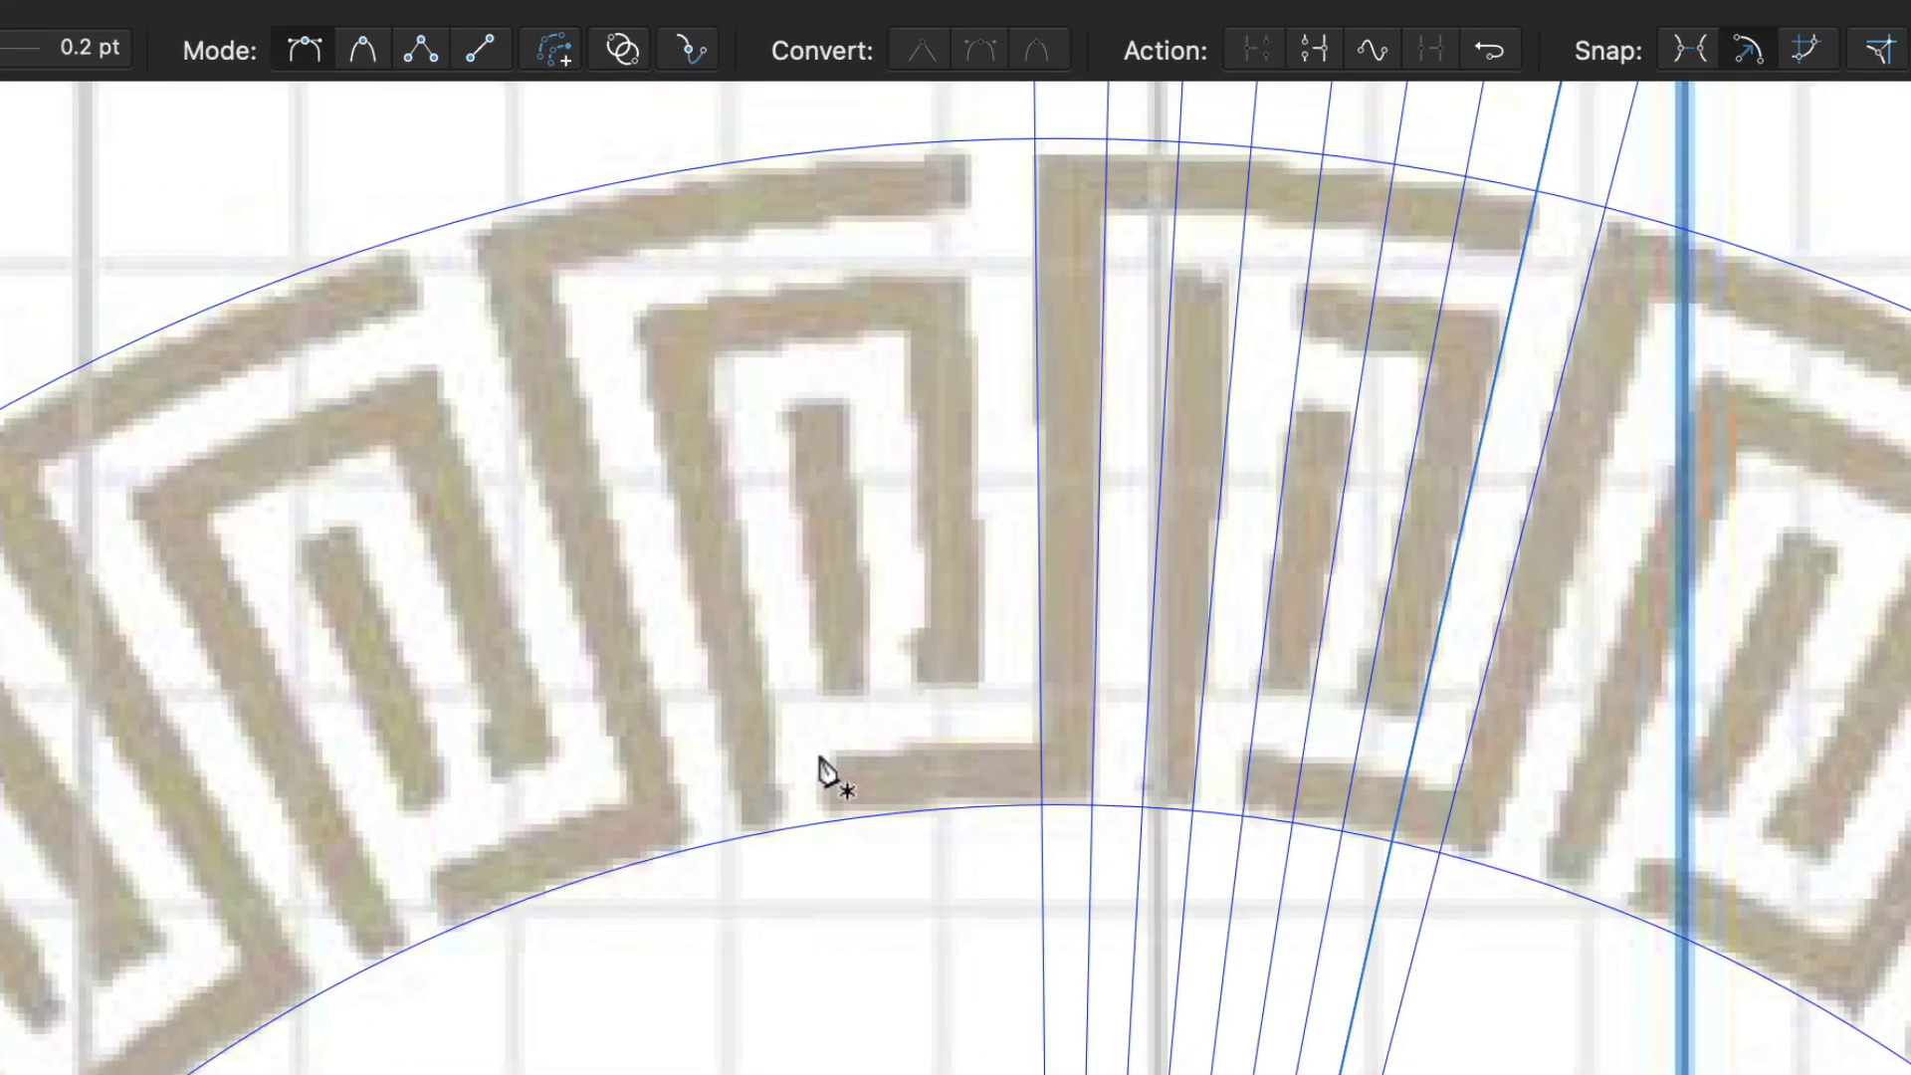
pyautogui.click(828, 756)
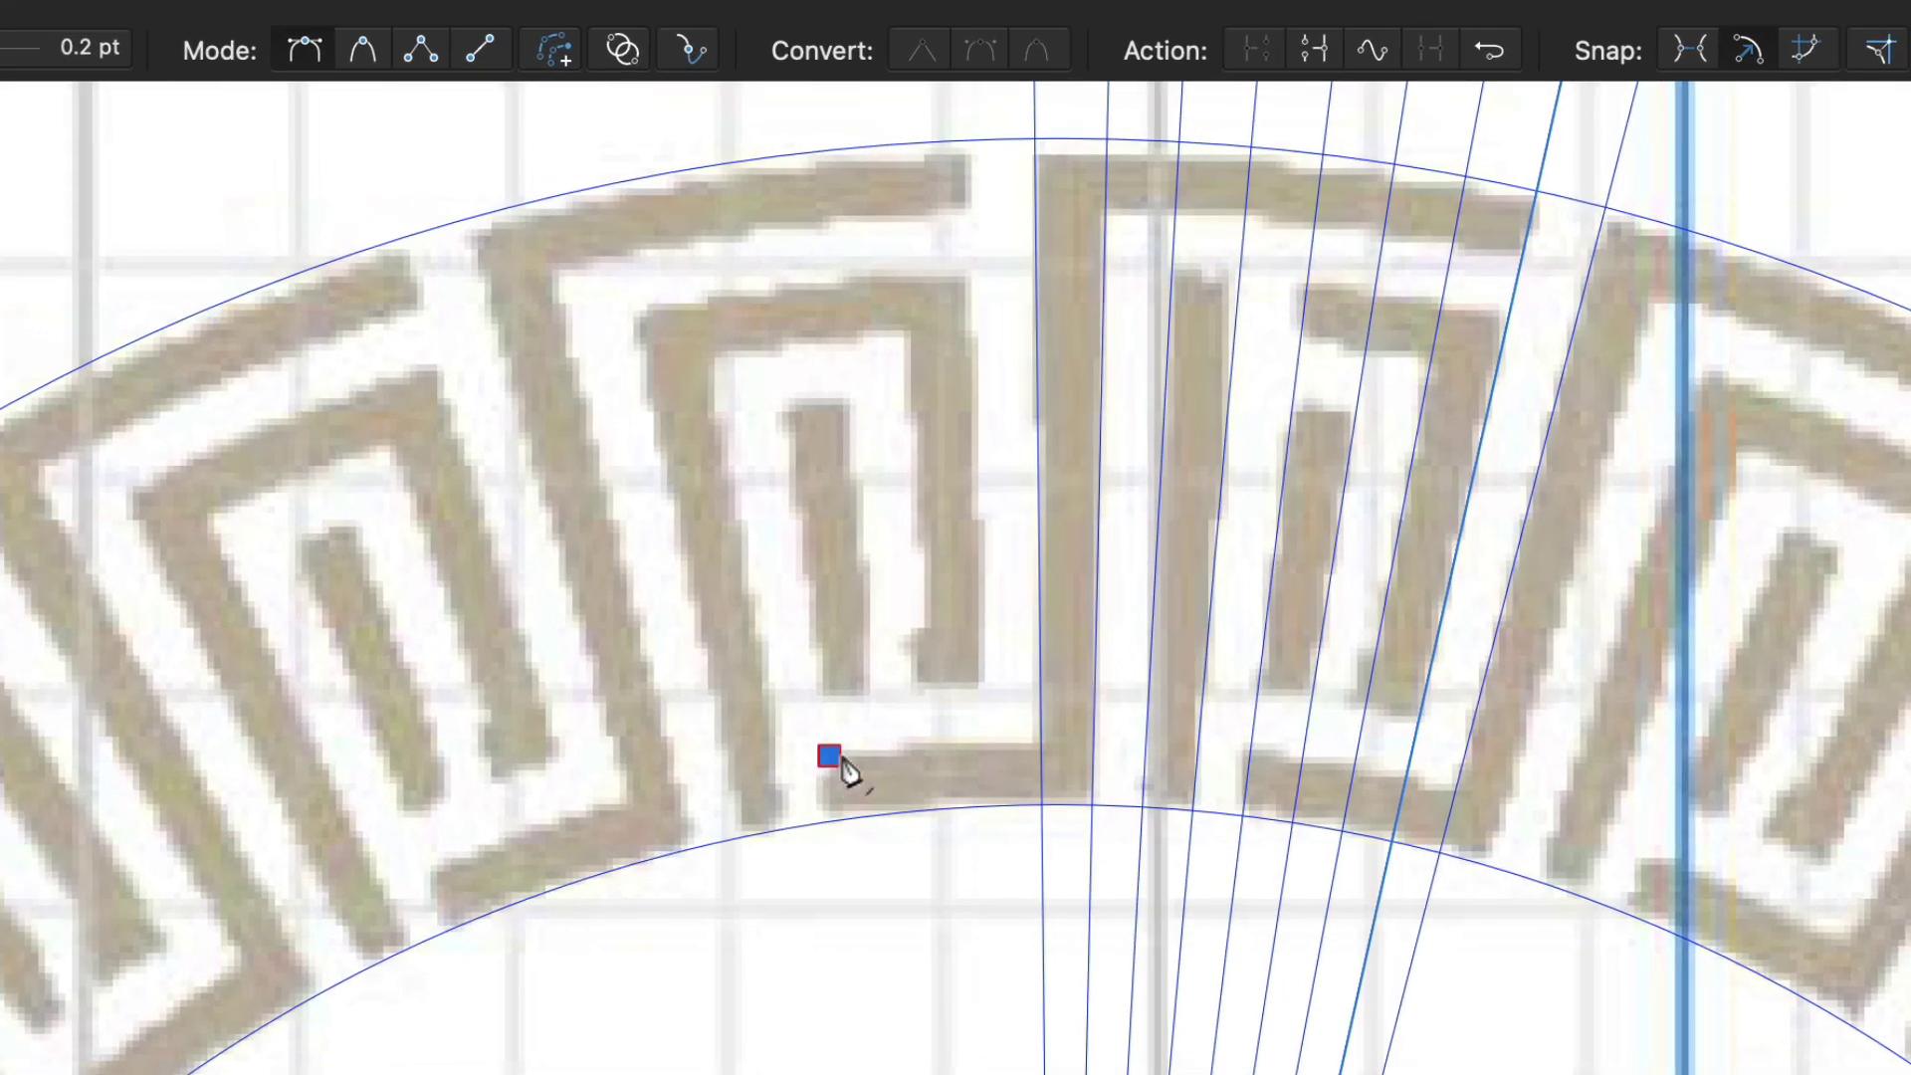
pyautogui.click(1037, 745)
pyautogui.click(1037, 141)
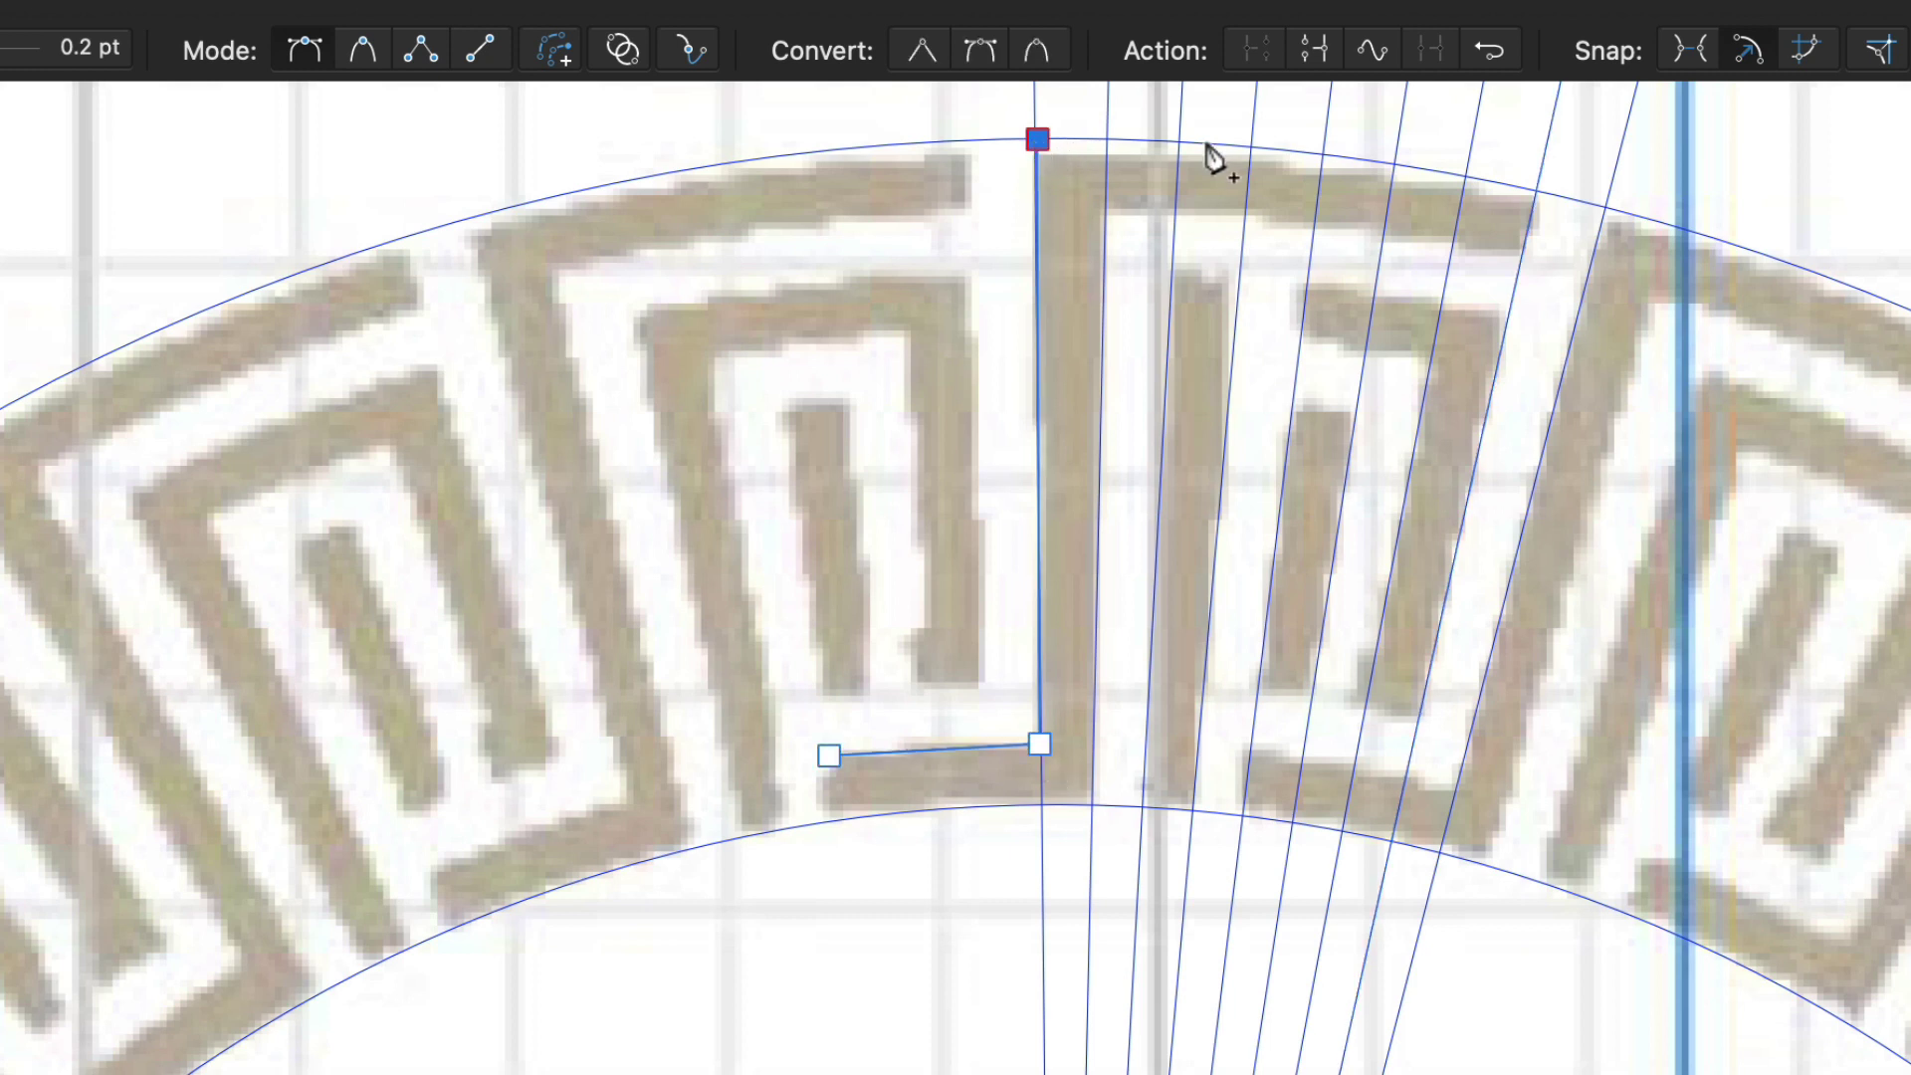
pyautogui.click(1533, 190)
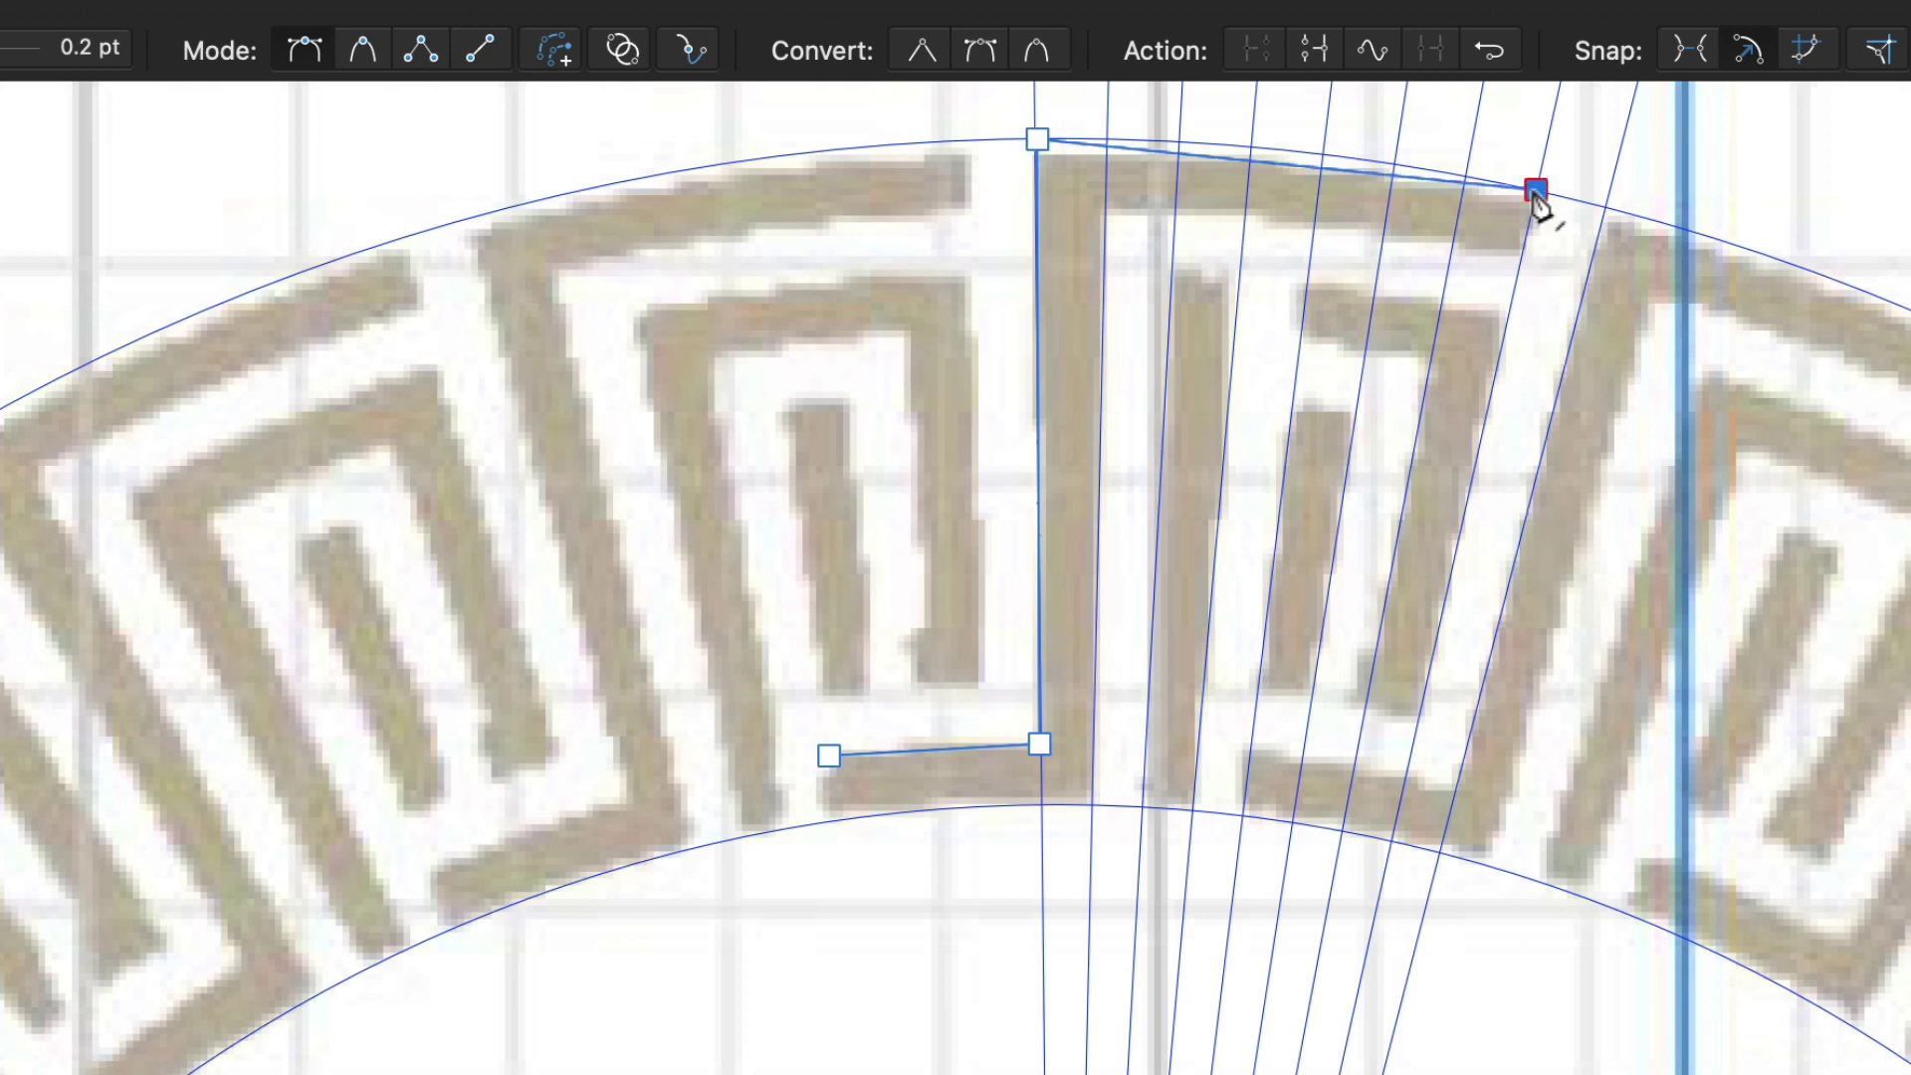
pyautogui.click(1523, 259)
pyautogui.click(1108, 212)
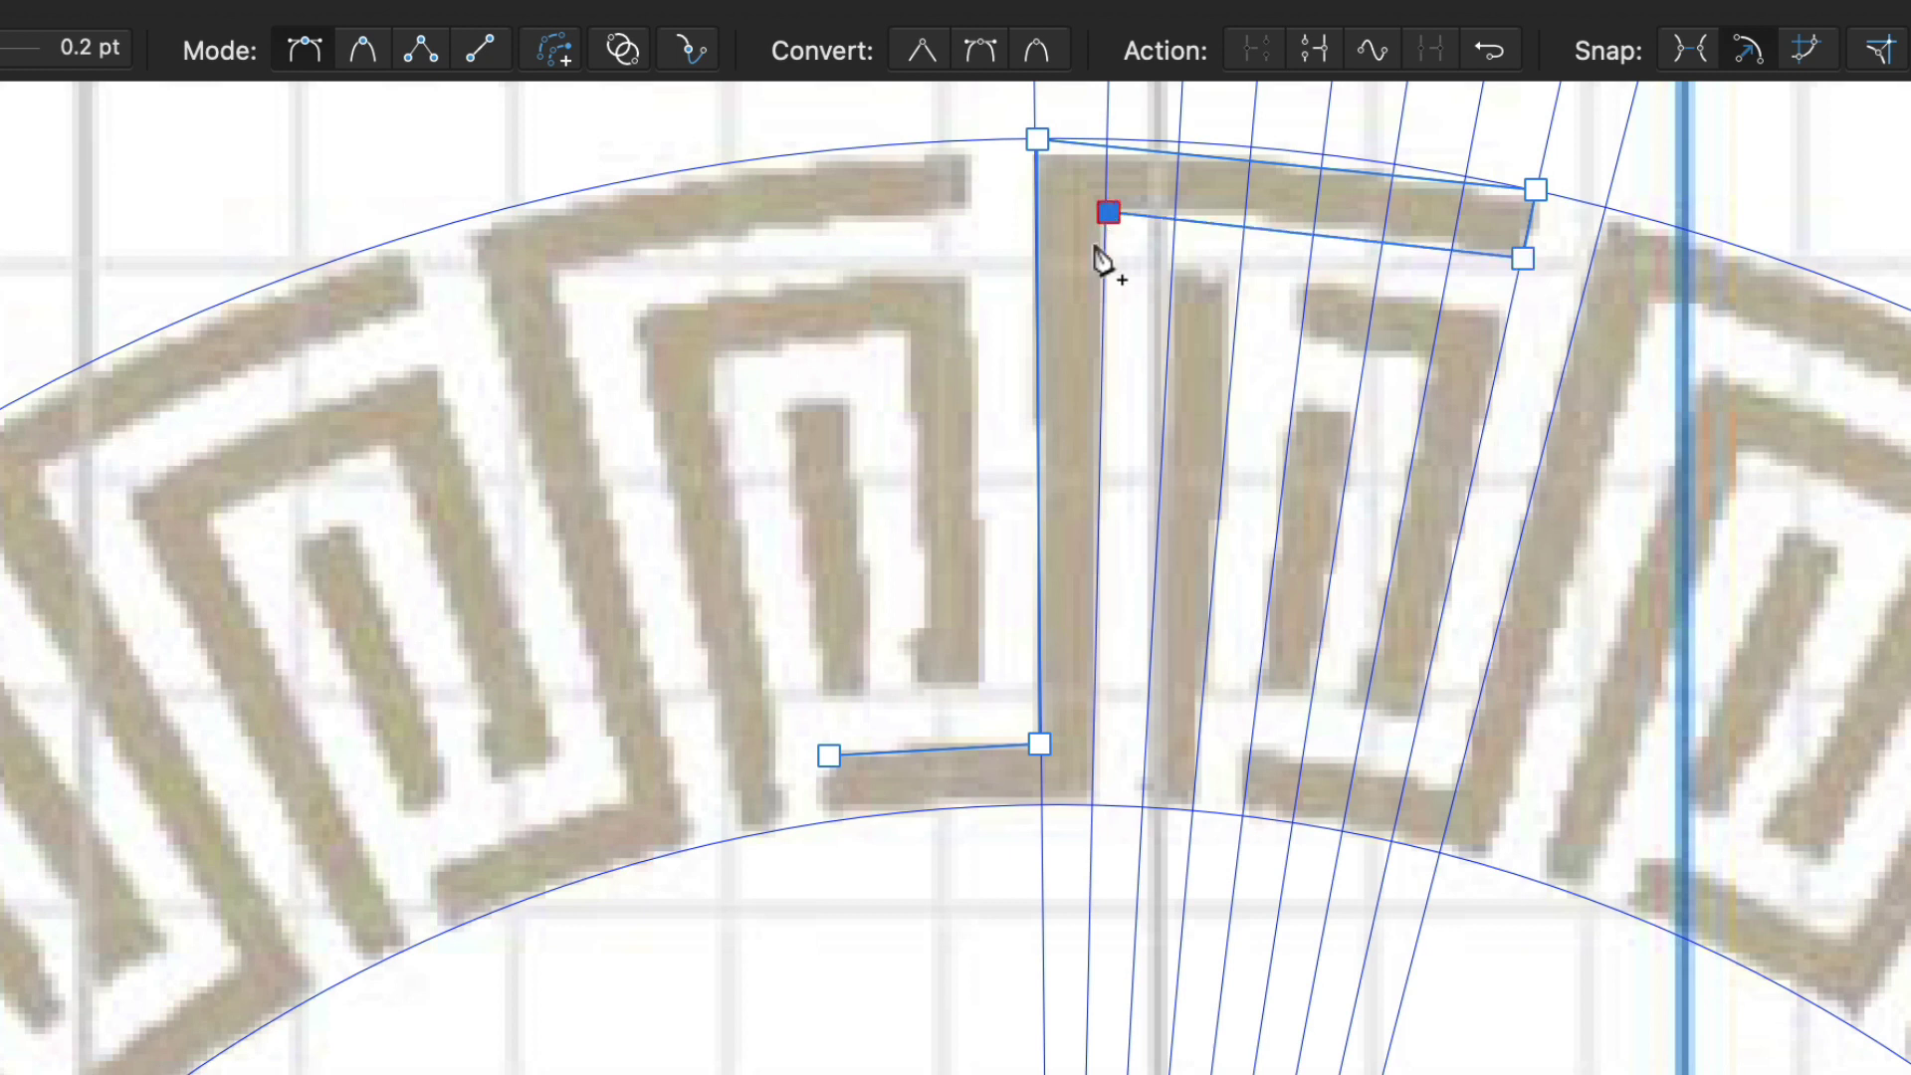
pyautogui.click(1093, 804)
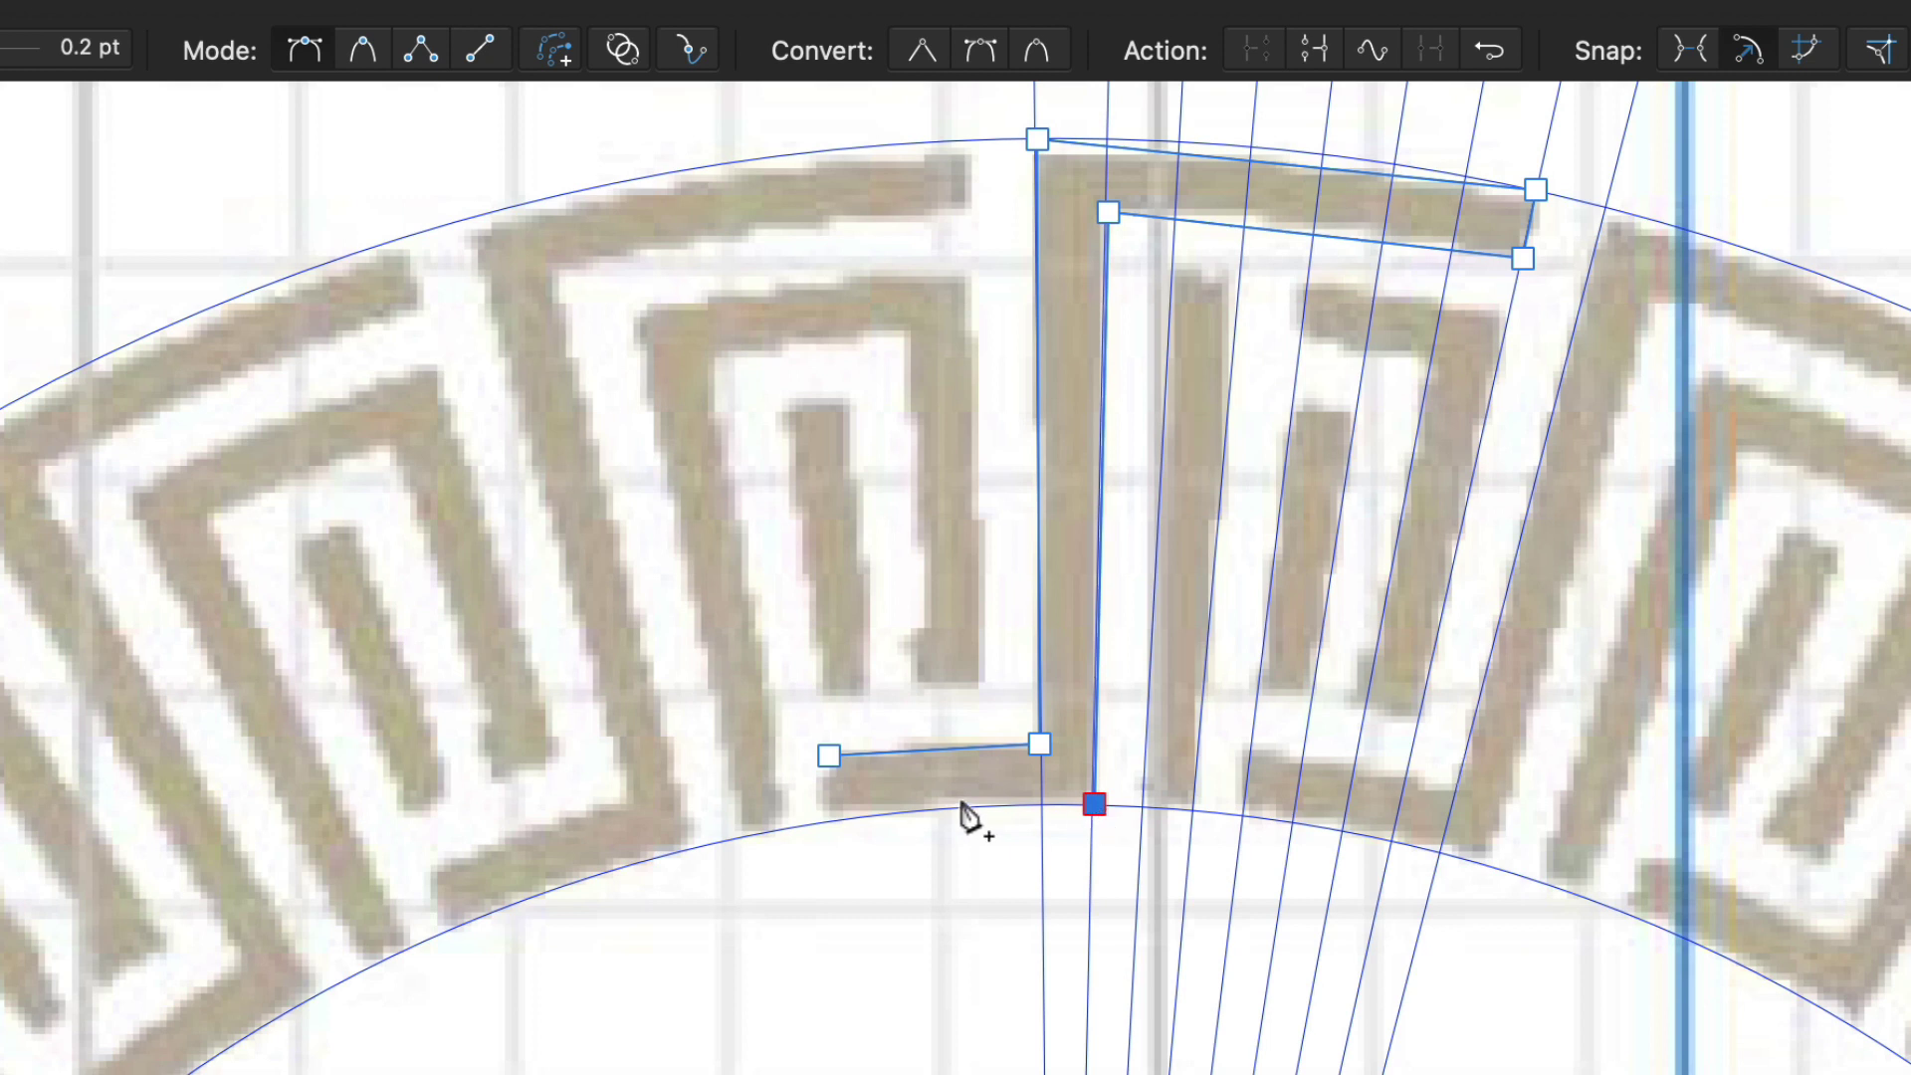
pyautogui.click(833, 816)
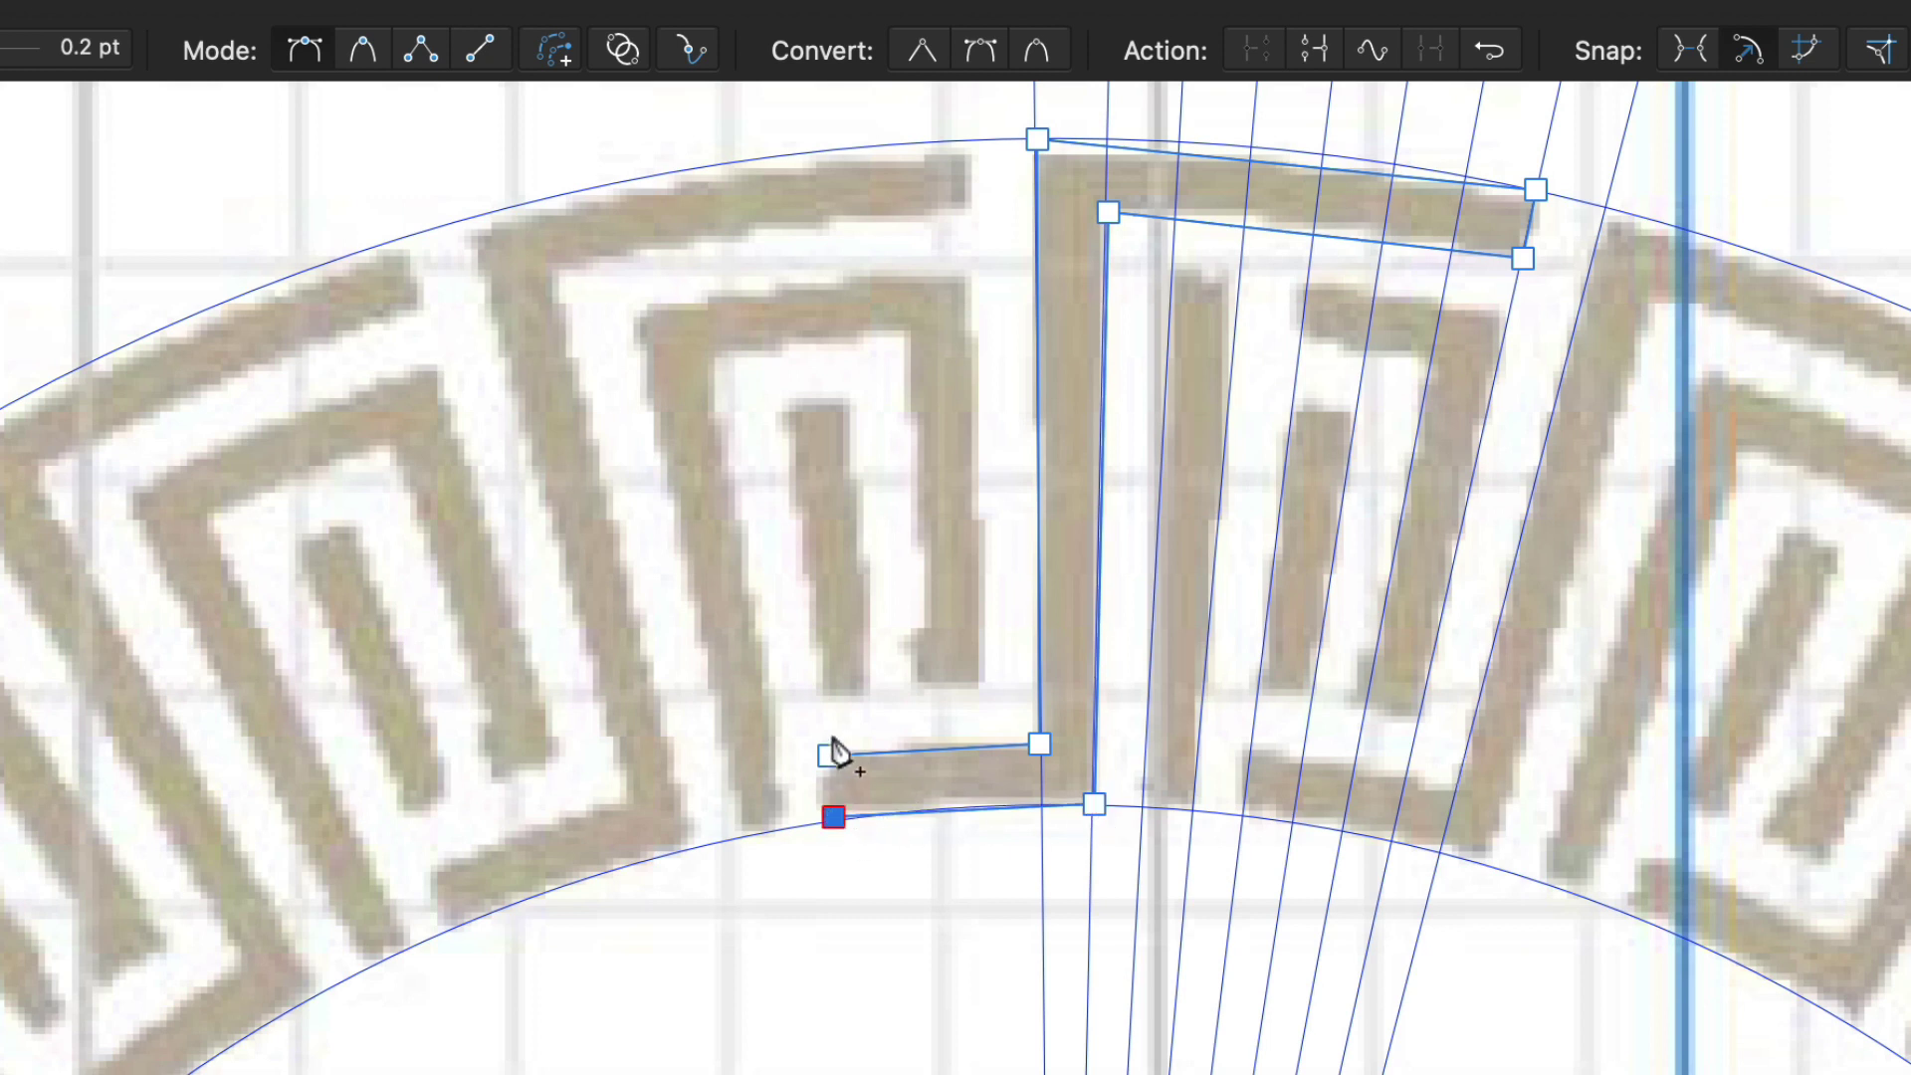
pyautogui.click(829, 757)
# Curve the bracket path's outer and inner top edges and the foot's upper edge to follow the ring's curvature.
pyautogui.press('v')
pyautogui.scroll(5, 1153, 158)
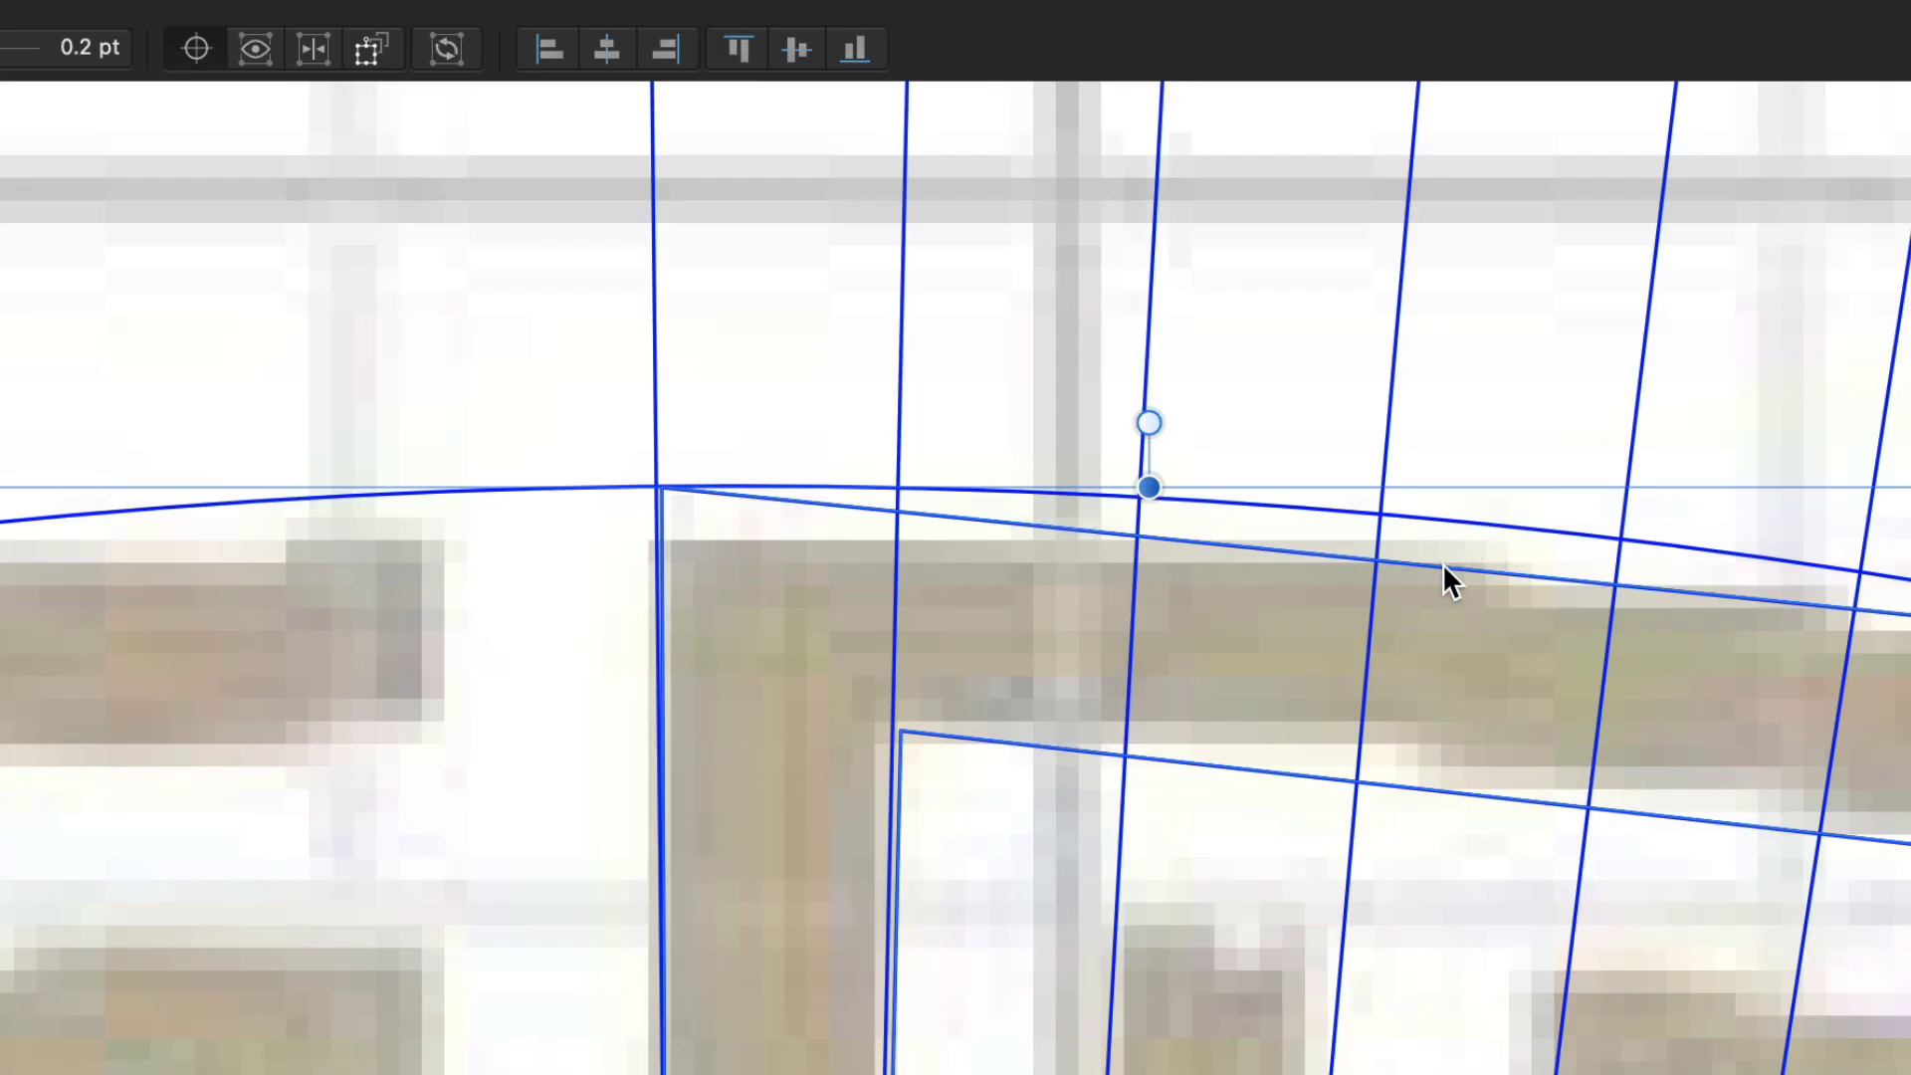
pyautogui.press('a')
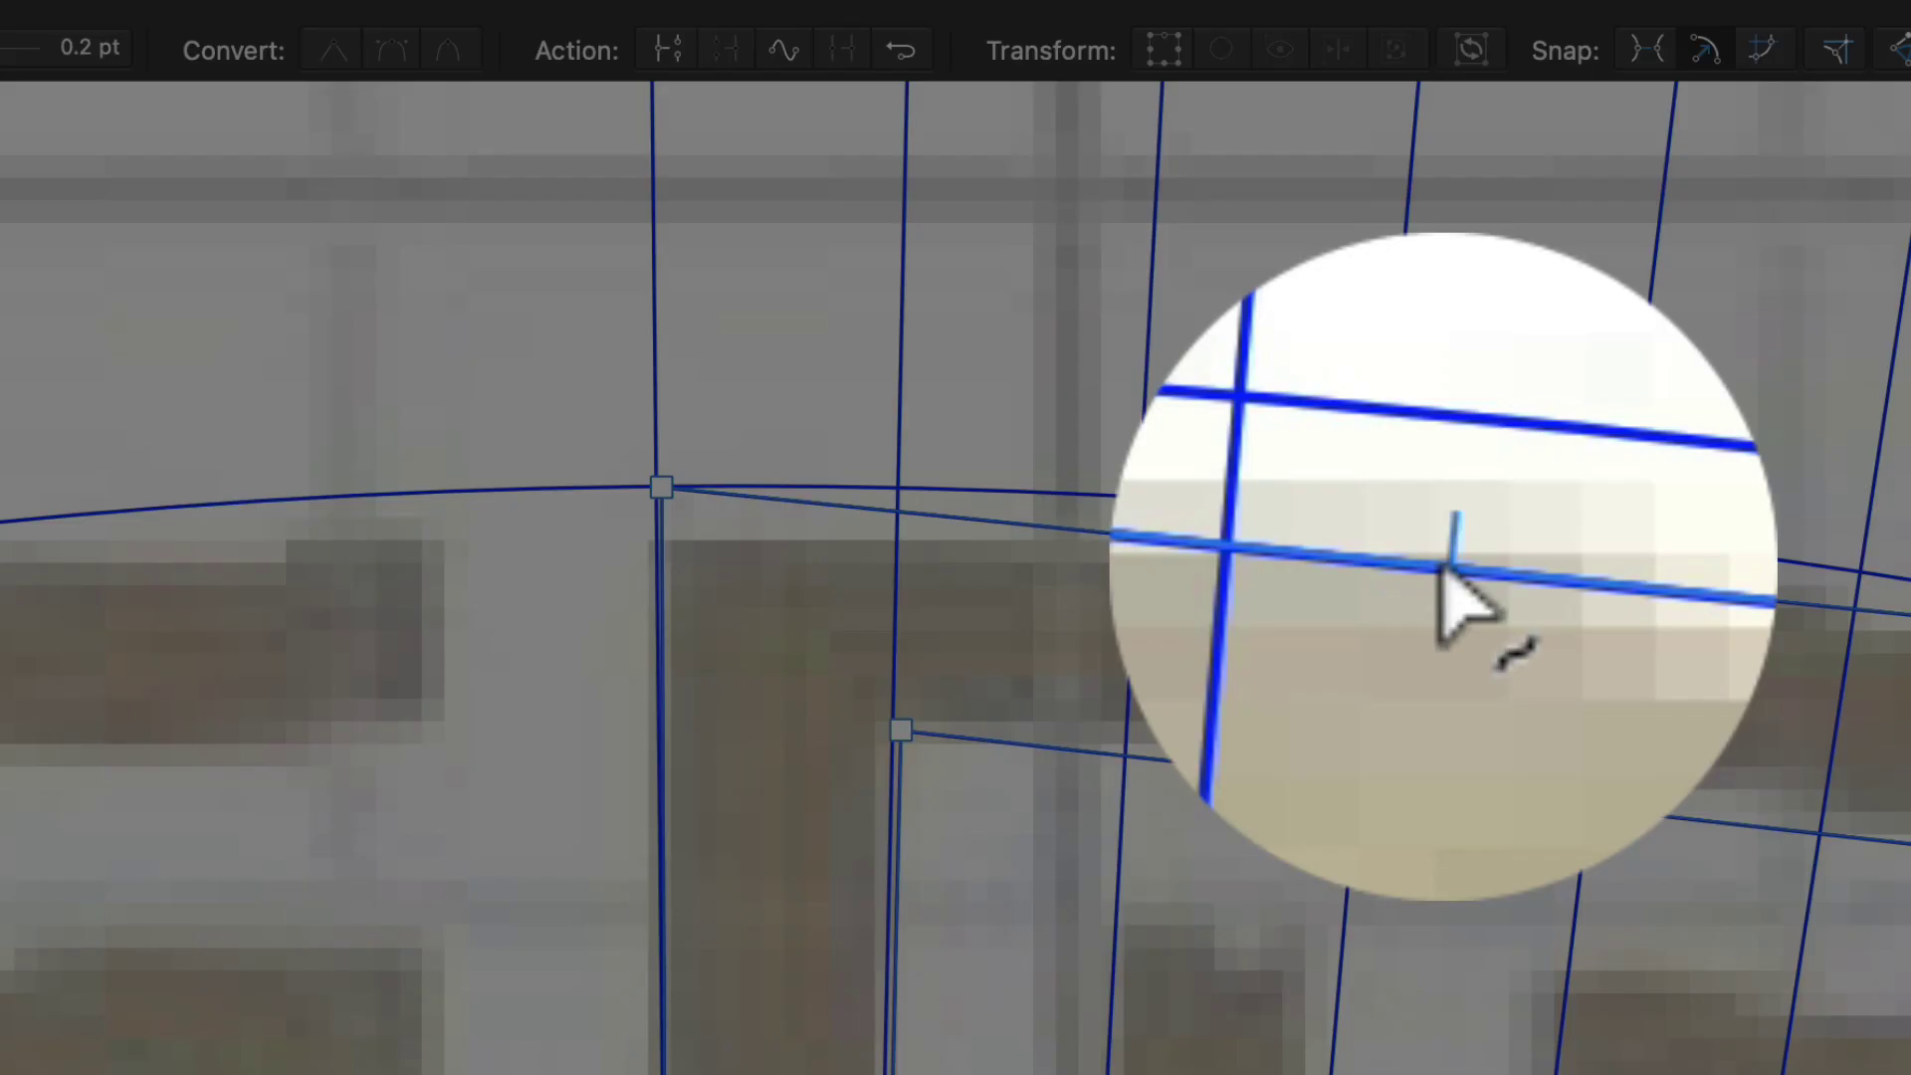
pyautogui.moveTo(1443, 568); pyautogui.dragTo(1483, 527)
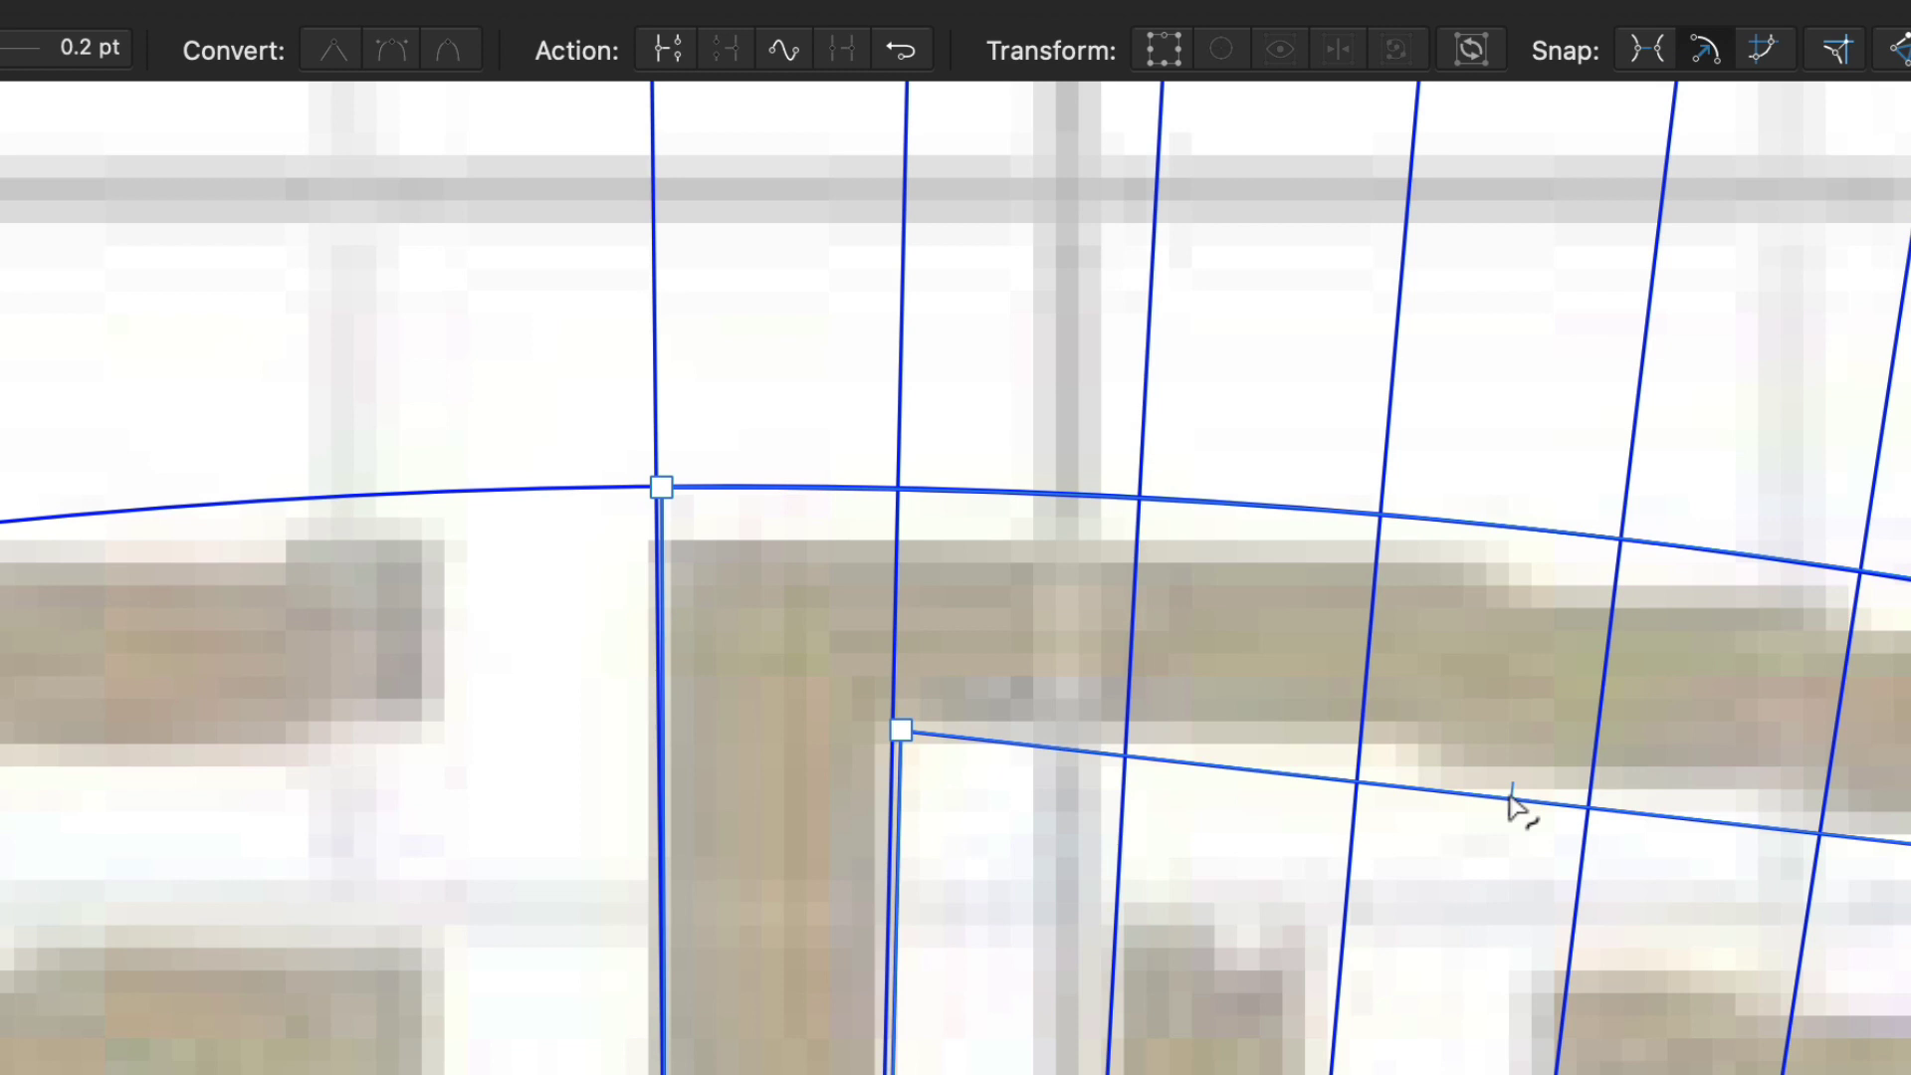
pyautogui.moveTo(1514, 790); pyautogui.dragTo(1523, 768)
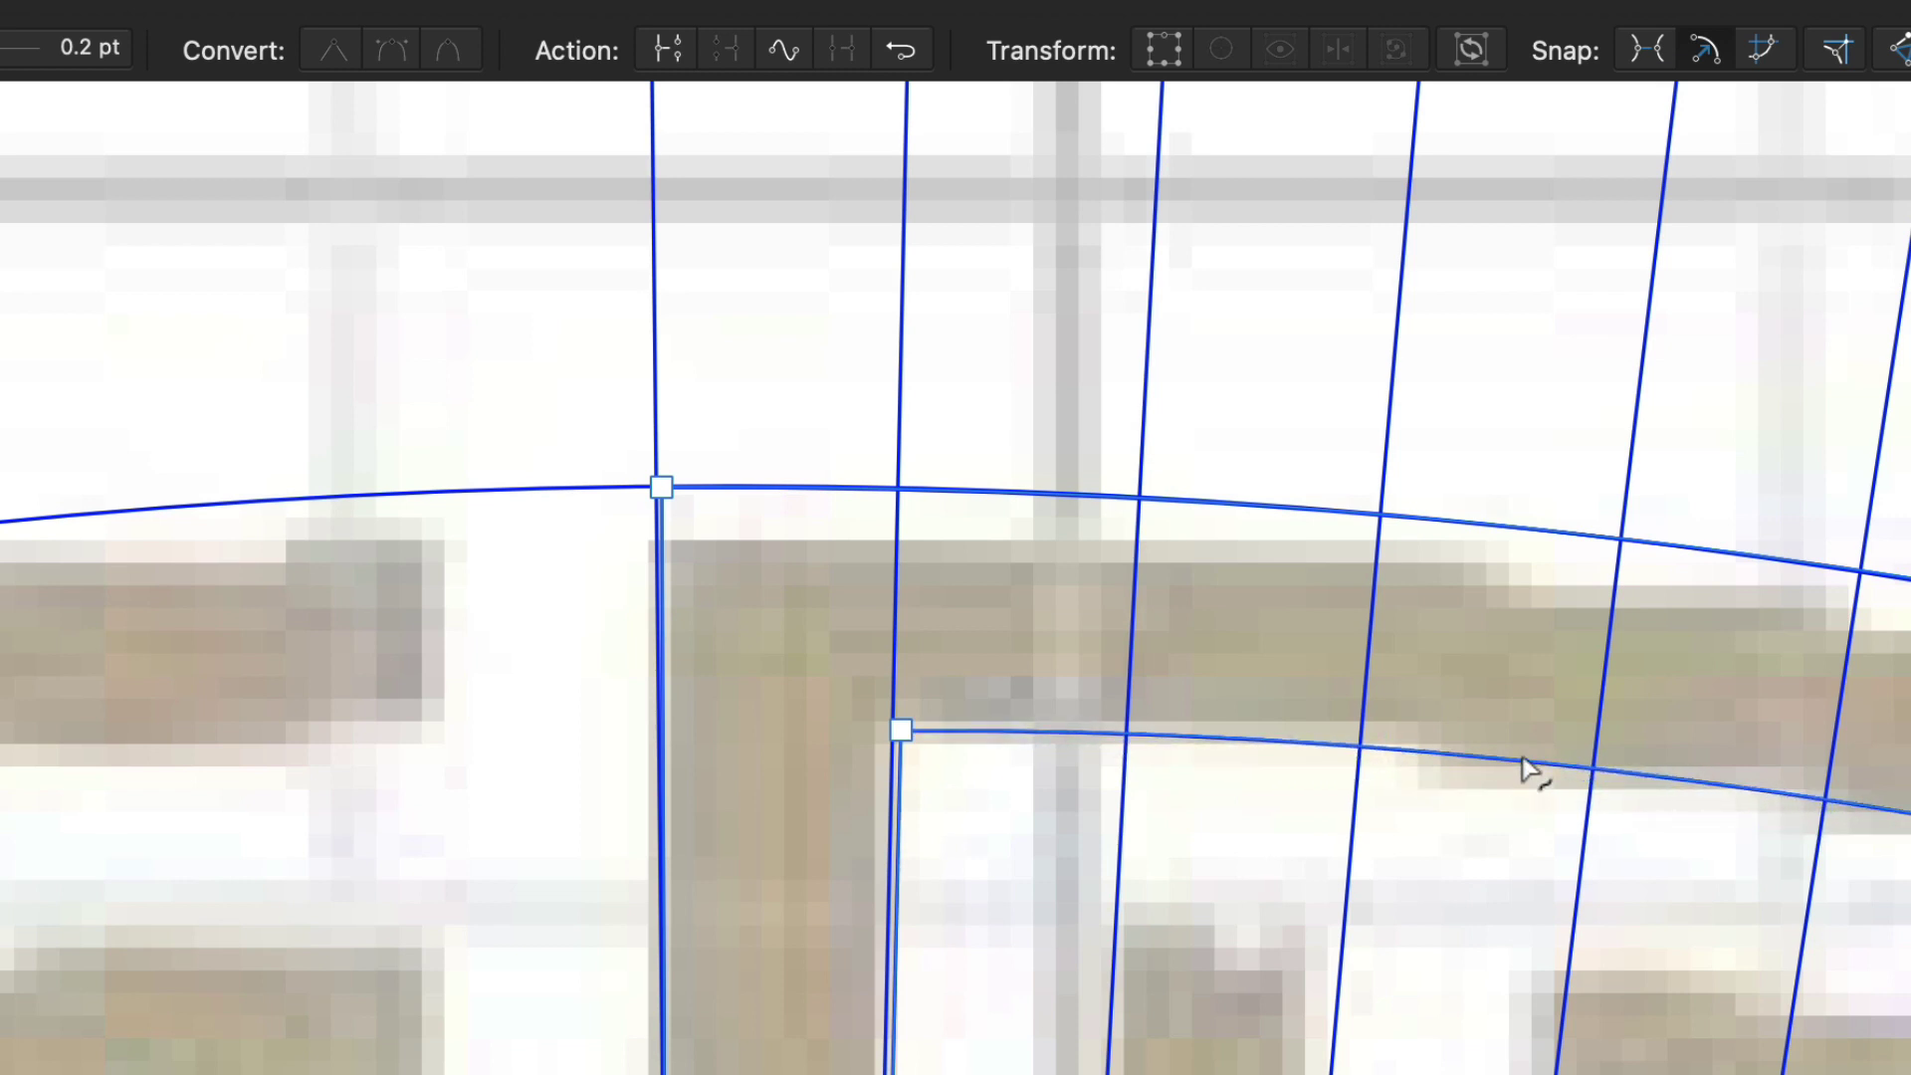
pyautogui.hscroll(-10, 956, 538)
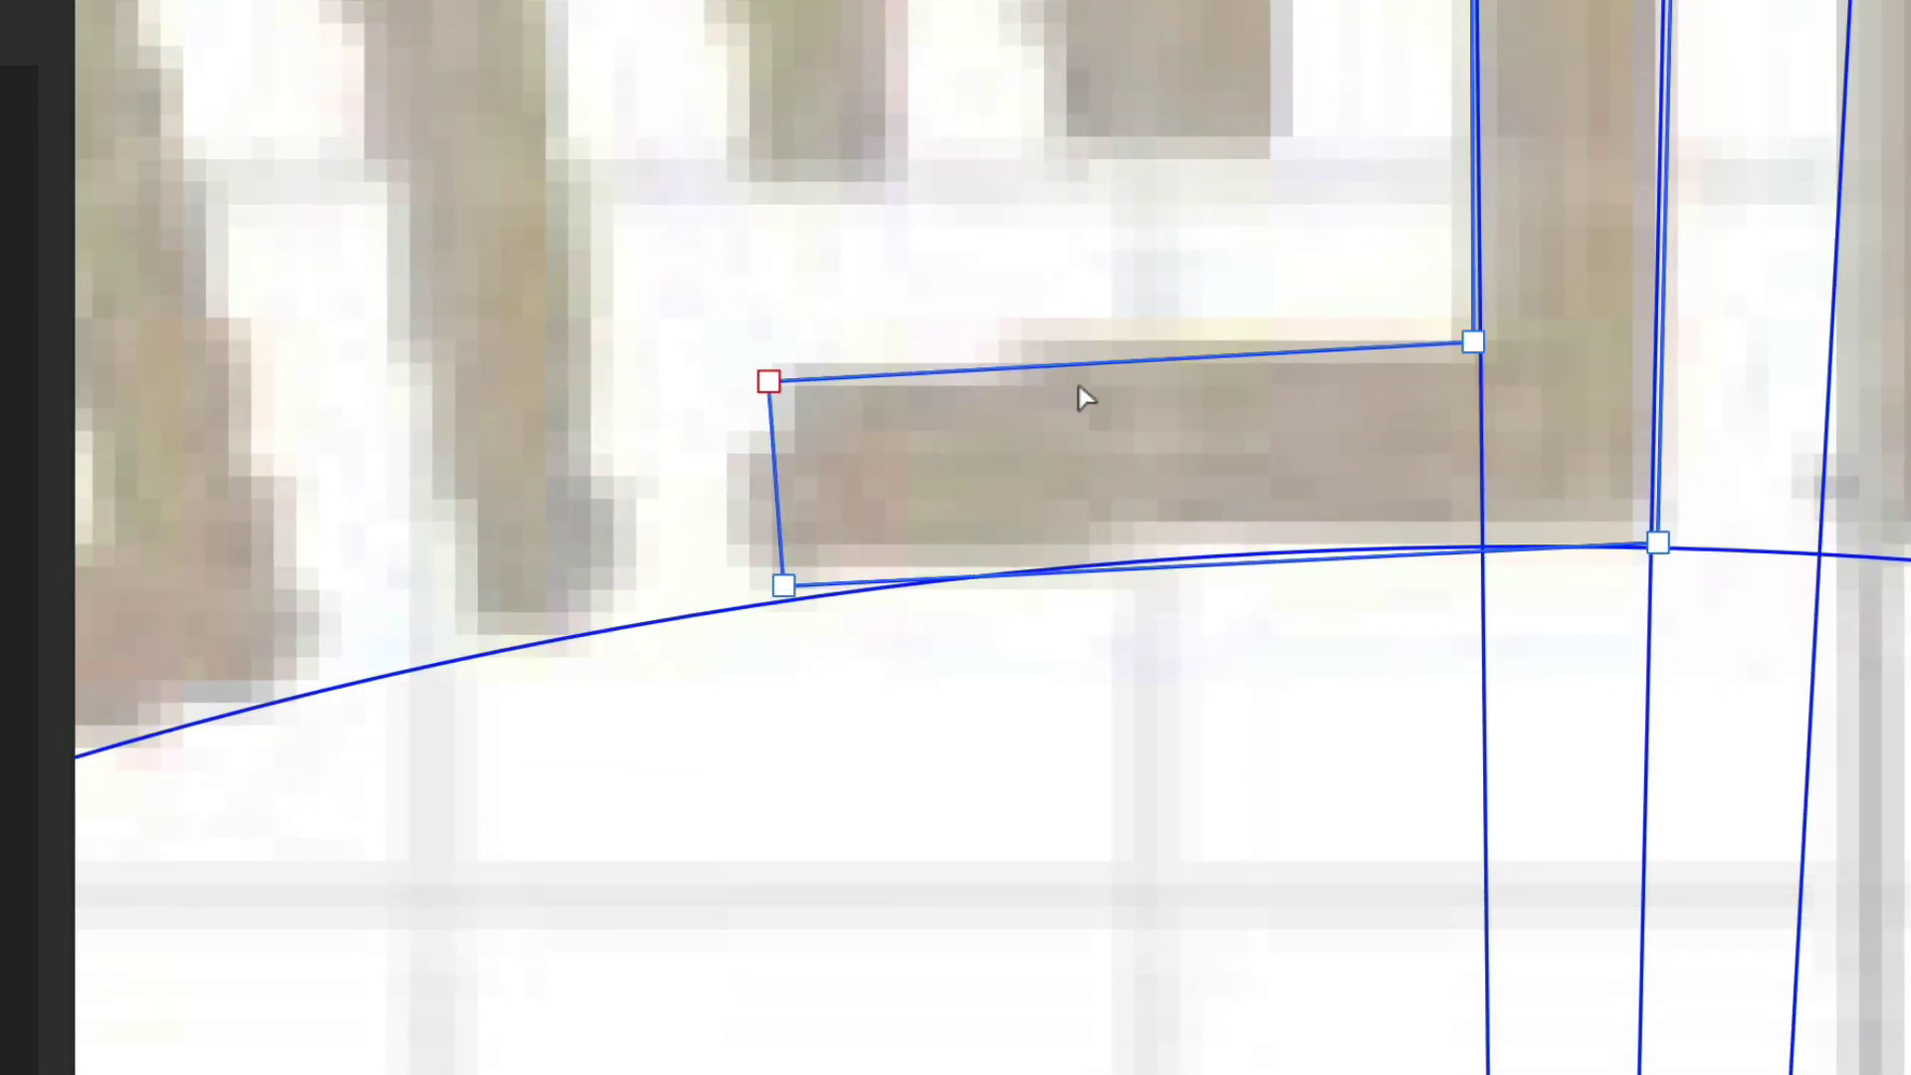
pyautogui.moveTo(1095, 370); pyautogui.dragTo(1101, 350)
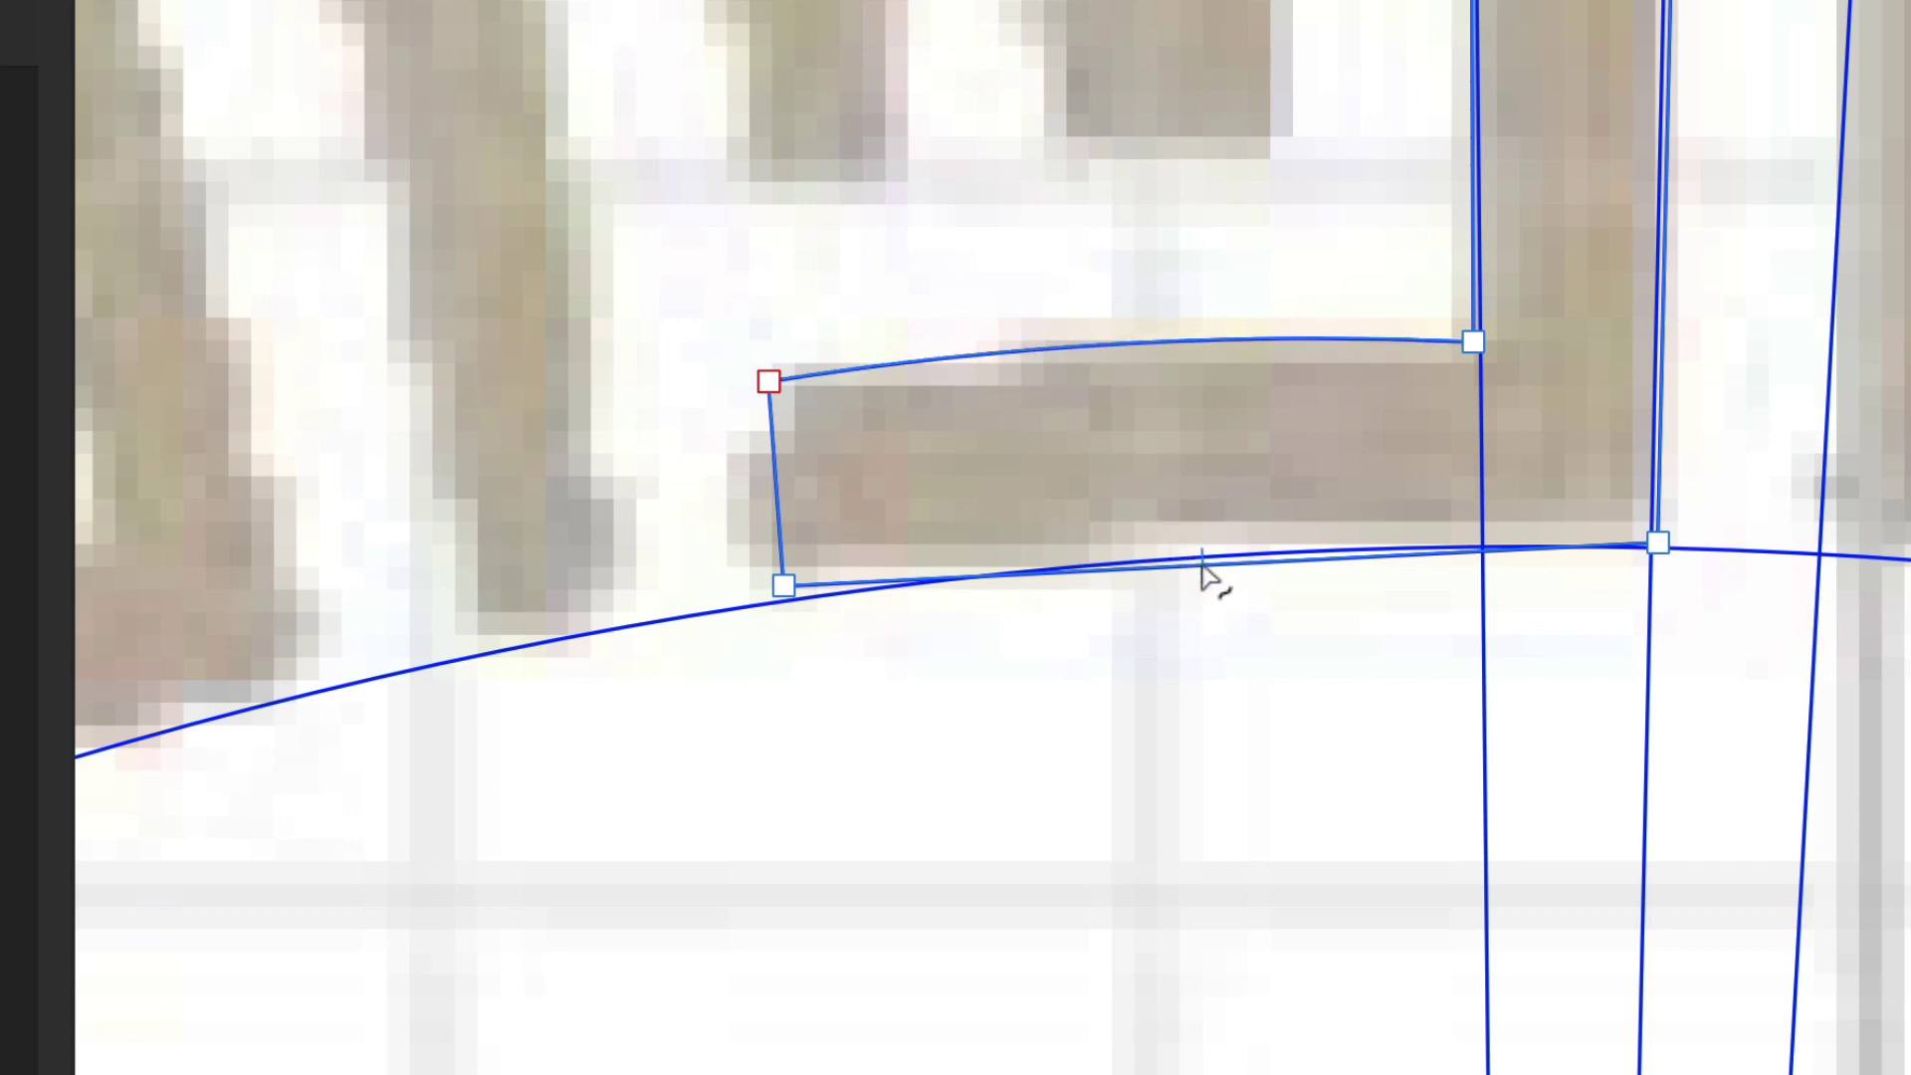
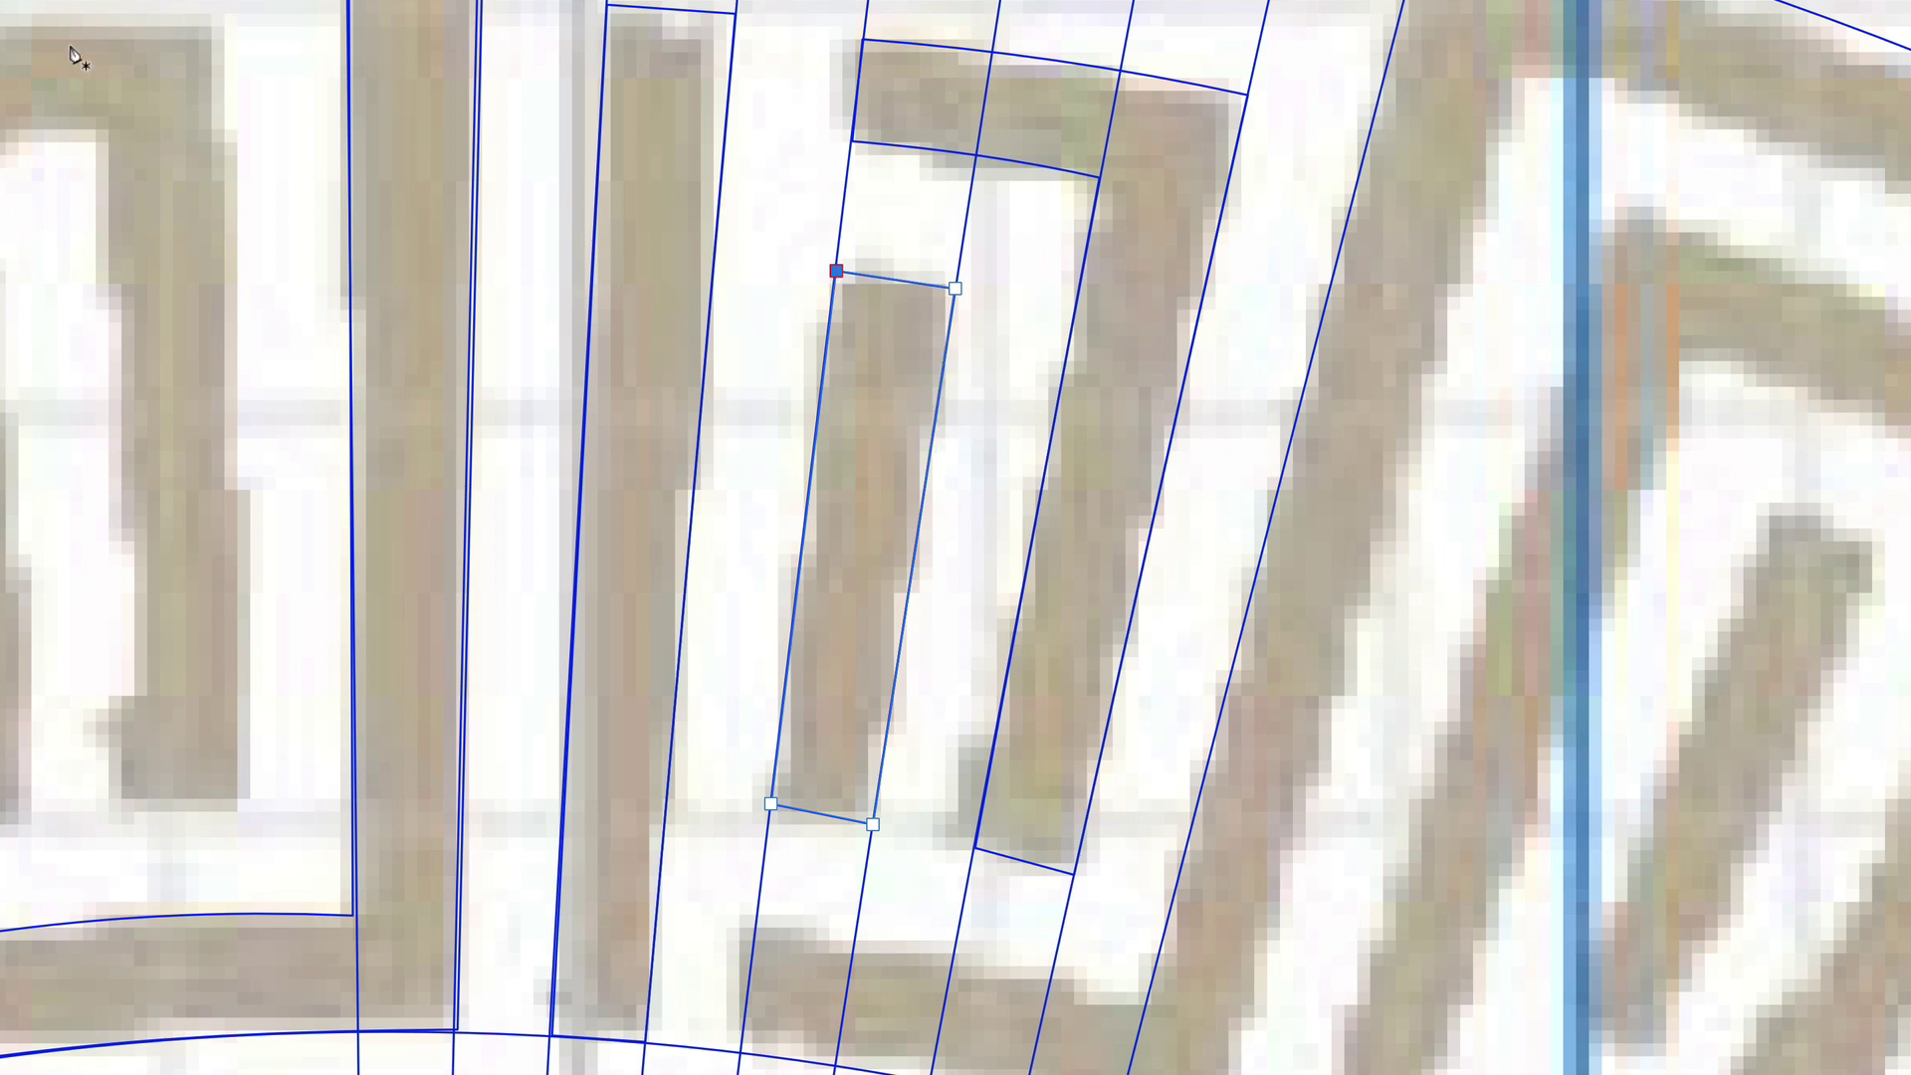
# Give the four traced key shapes a hue 250 outline and a blue fill (H 250, S 74, L 46), and group them.
pyautogui.press('v')
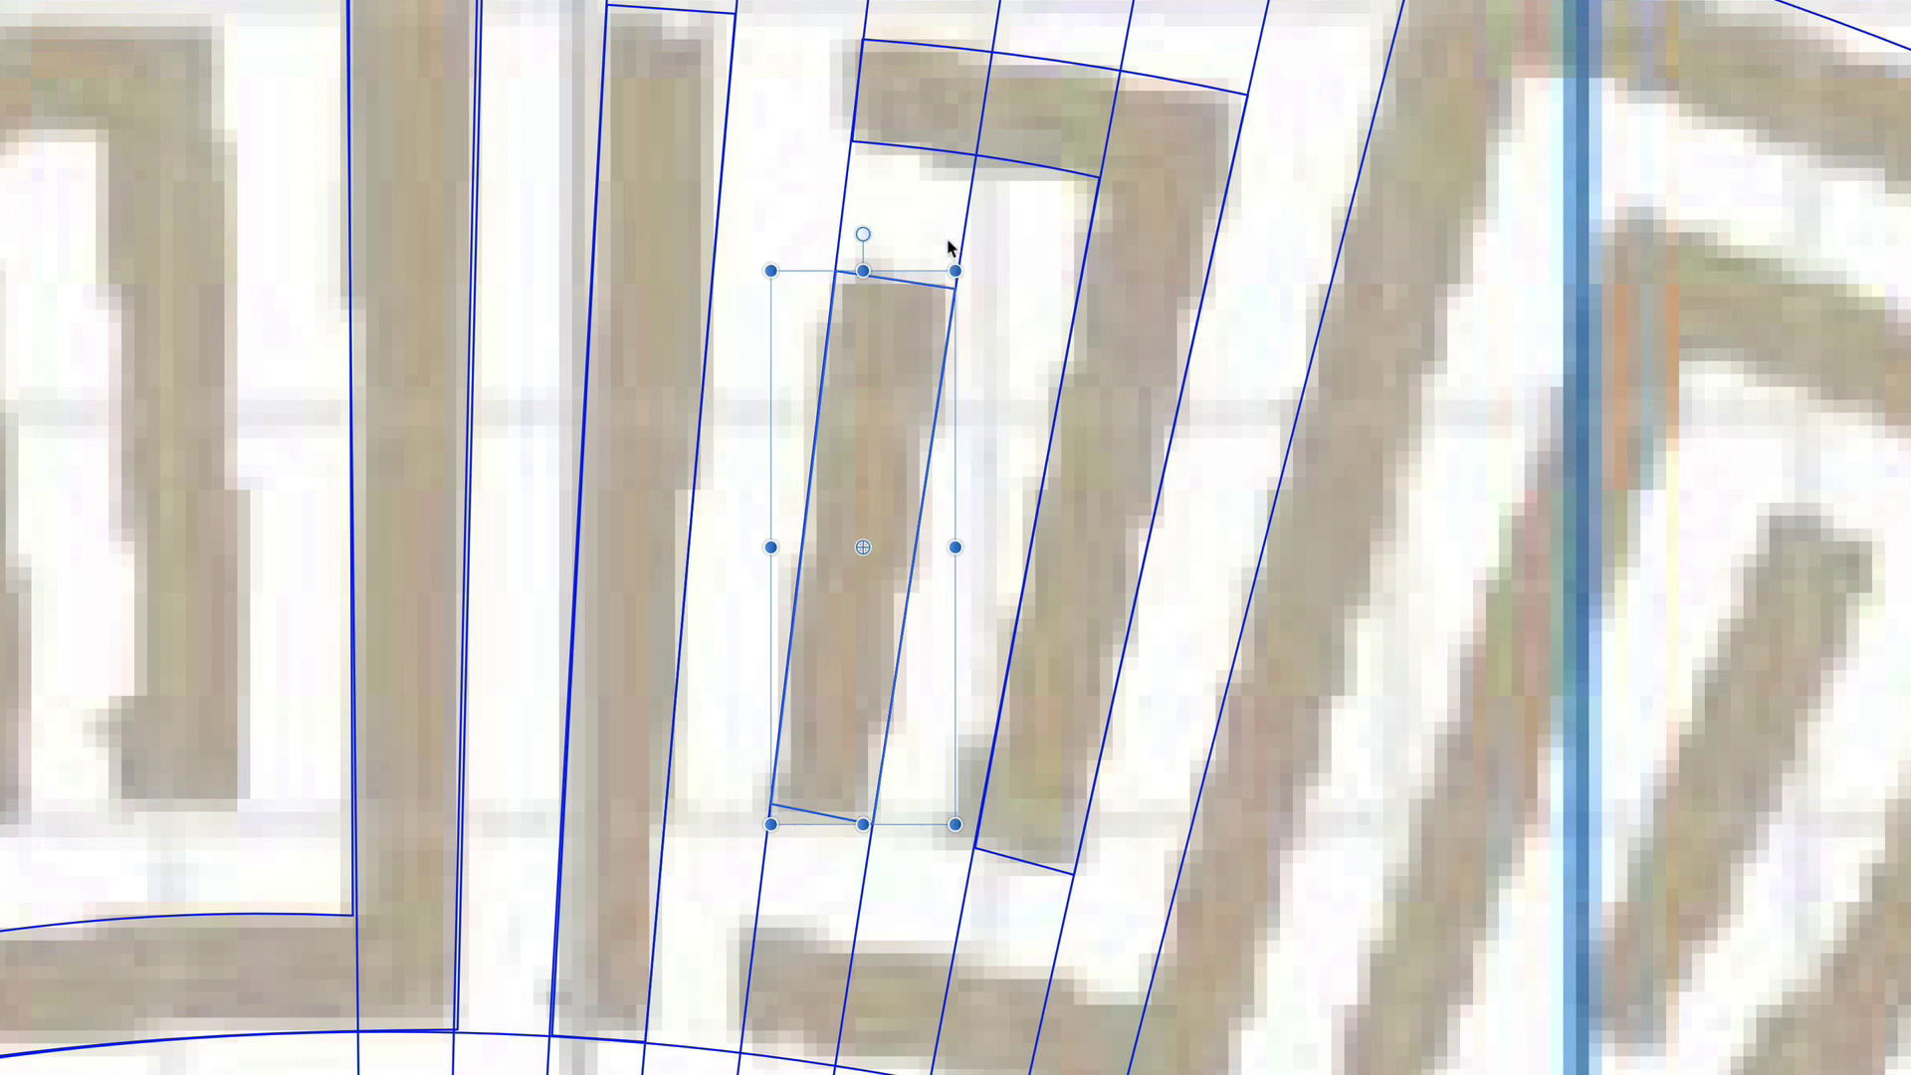
pyautogui.keyDown('shift'); pyautogui.click(935, 152); pyautogui.keyUp('shift')
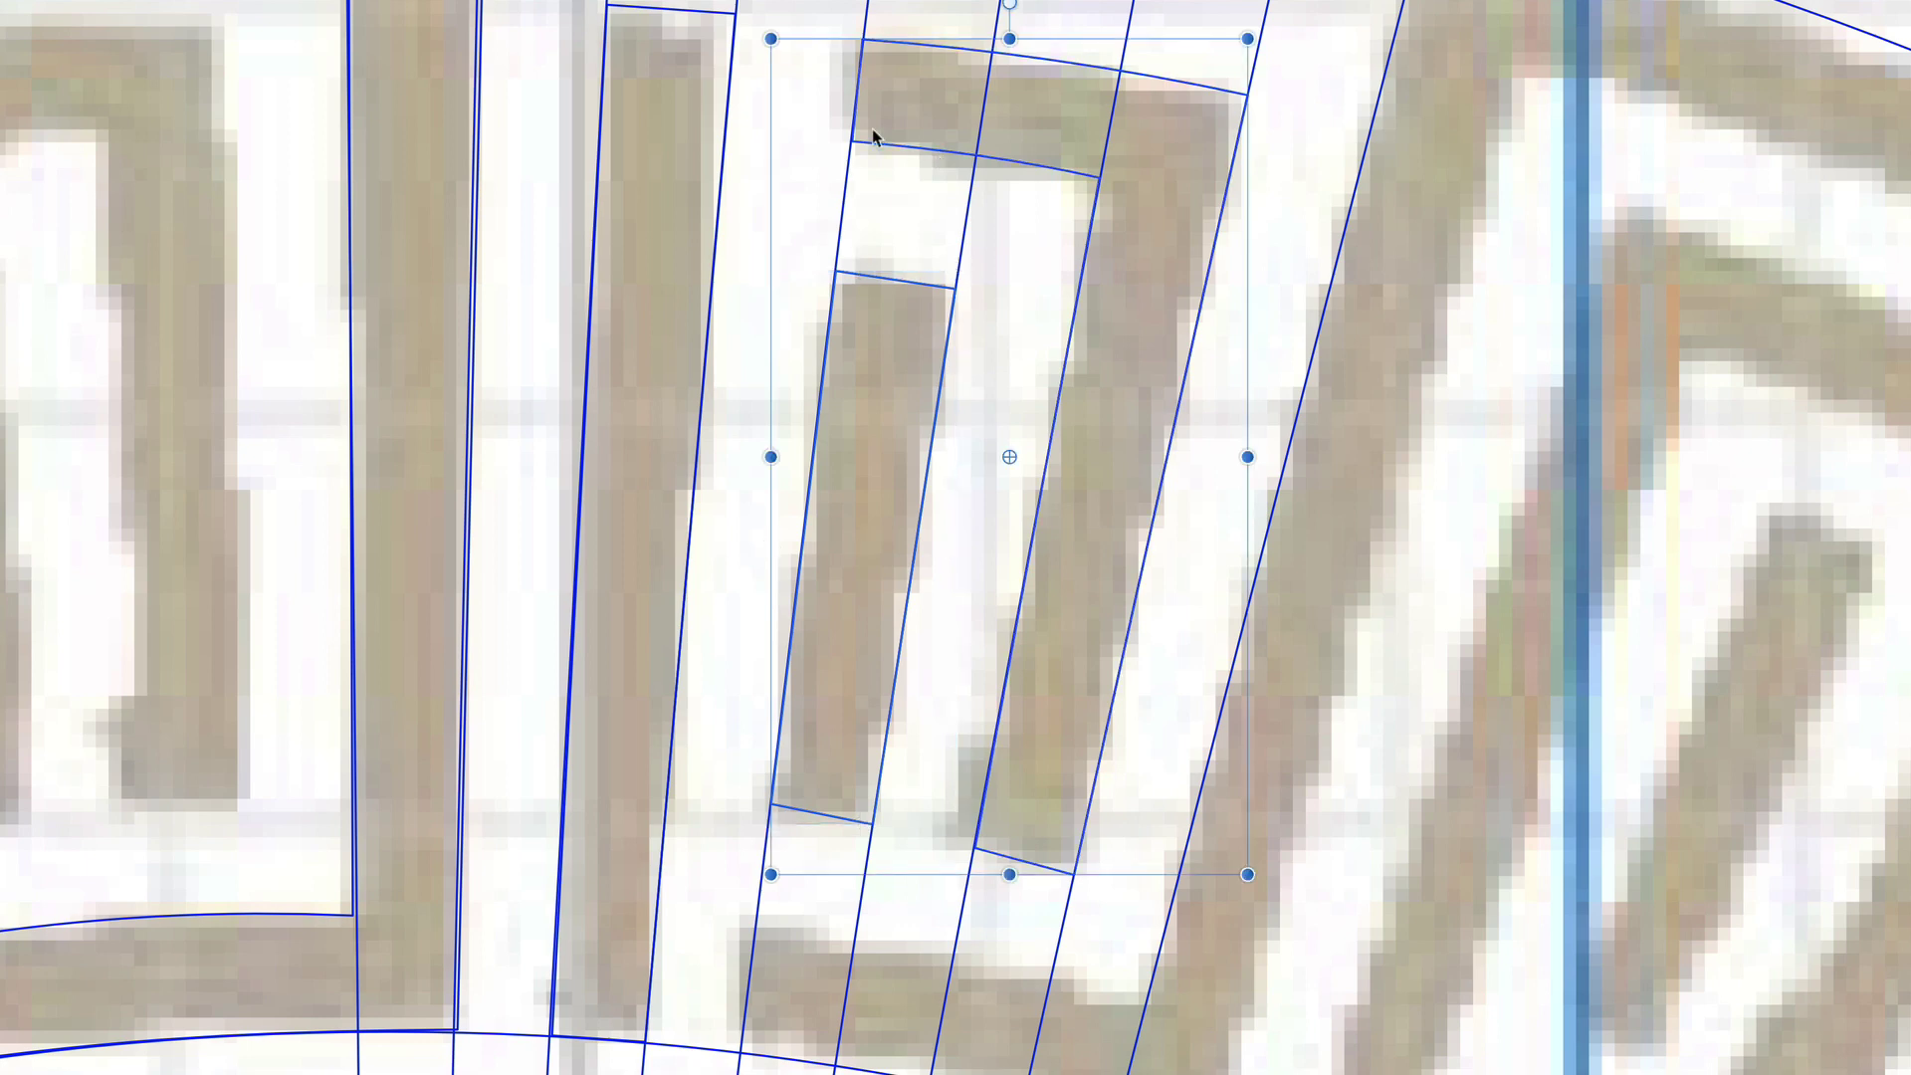
pyautogui.keyDown('shift'); pyautogui.click(680, 15); pyautogui.keyUp('shift')
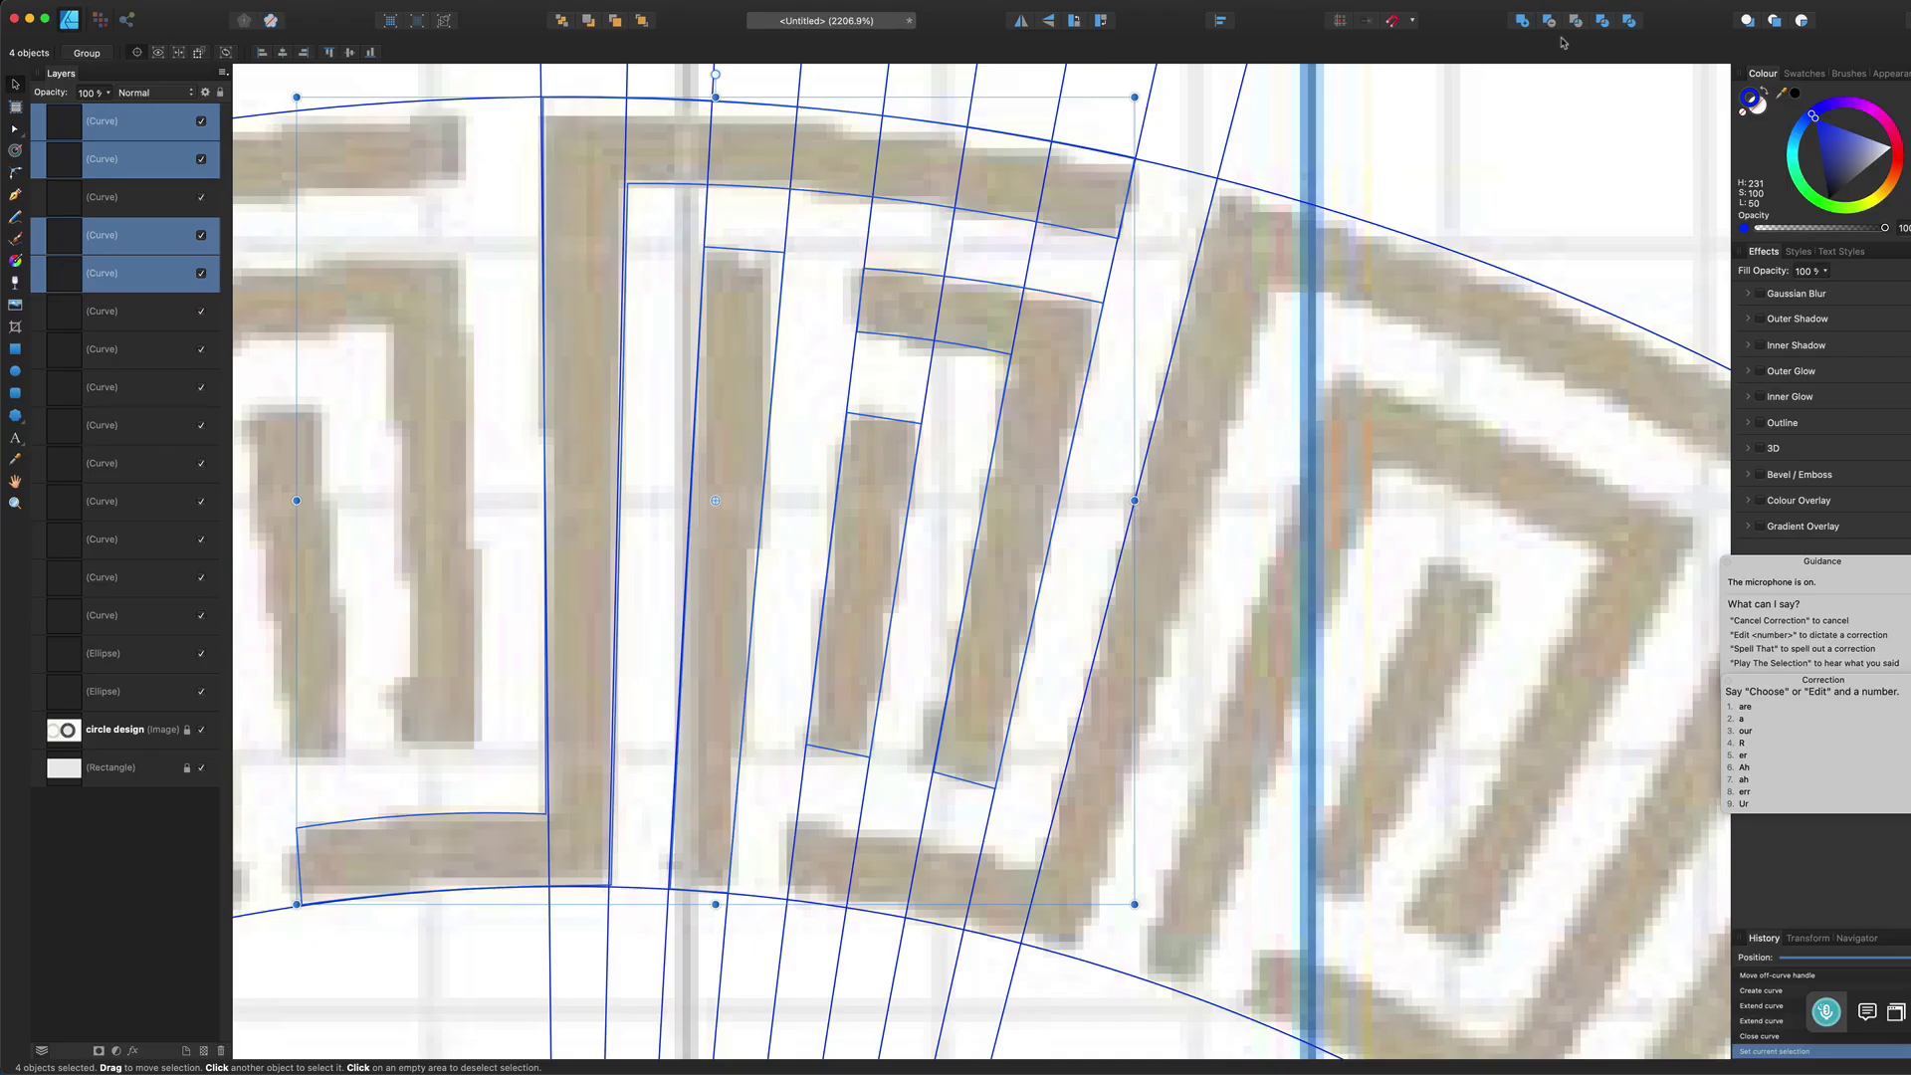
pyautogui.click(1828, 109)
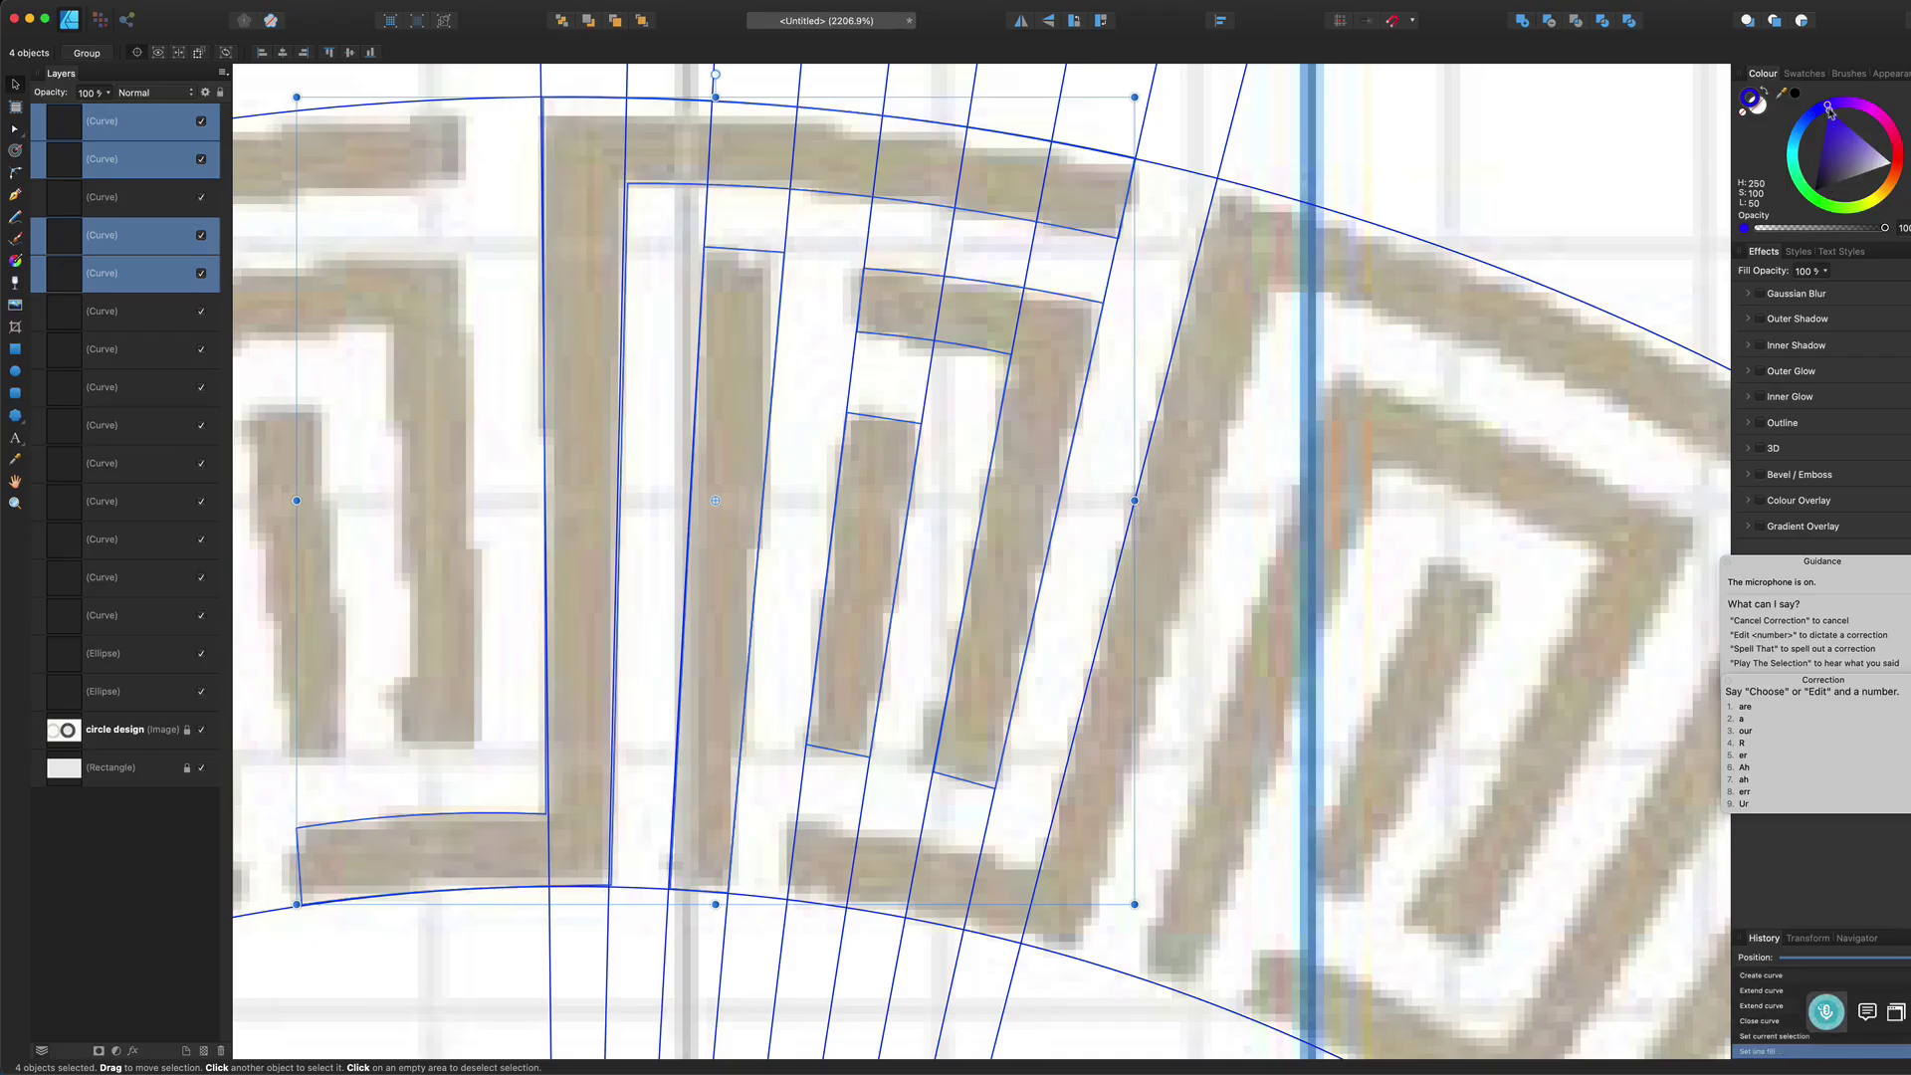
pyautogui.click(1761, 111)
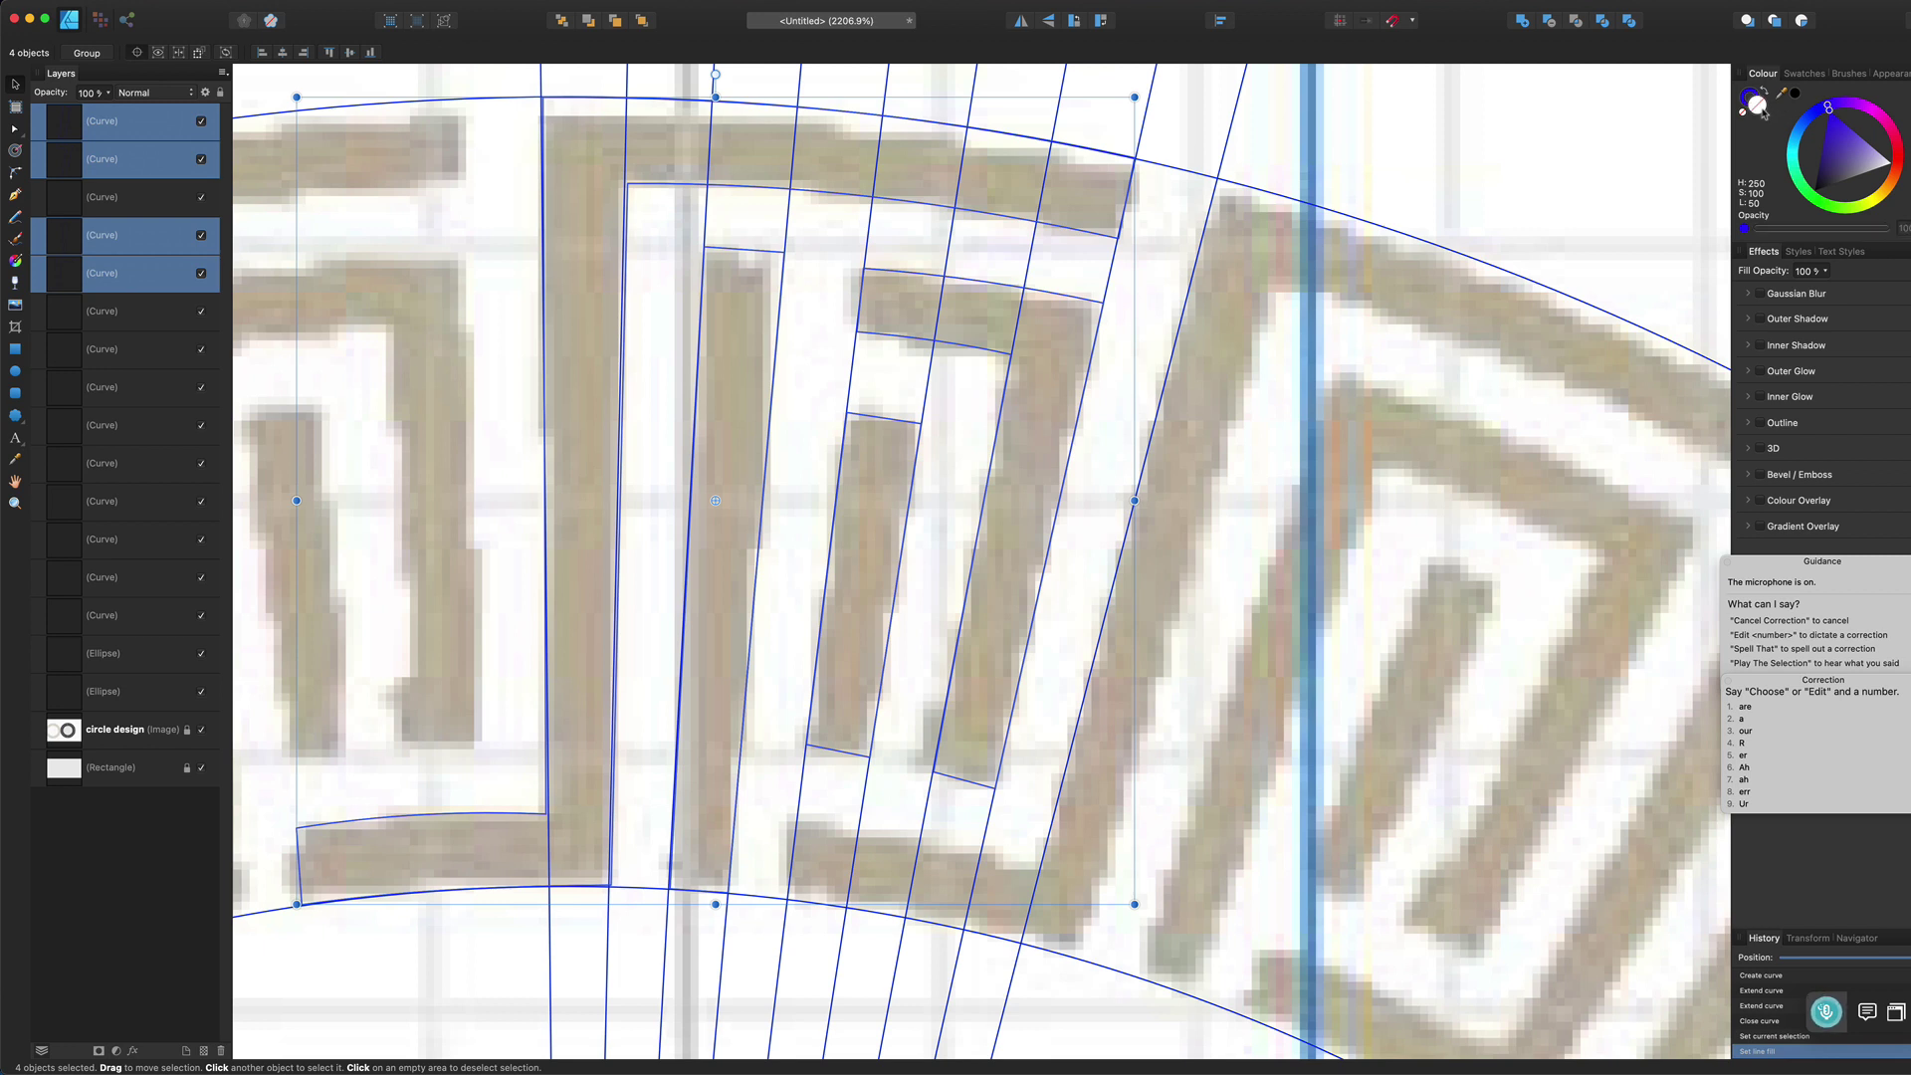
pyautogui.click(1834, 135)
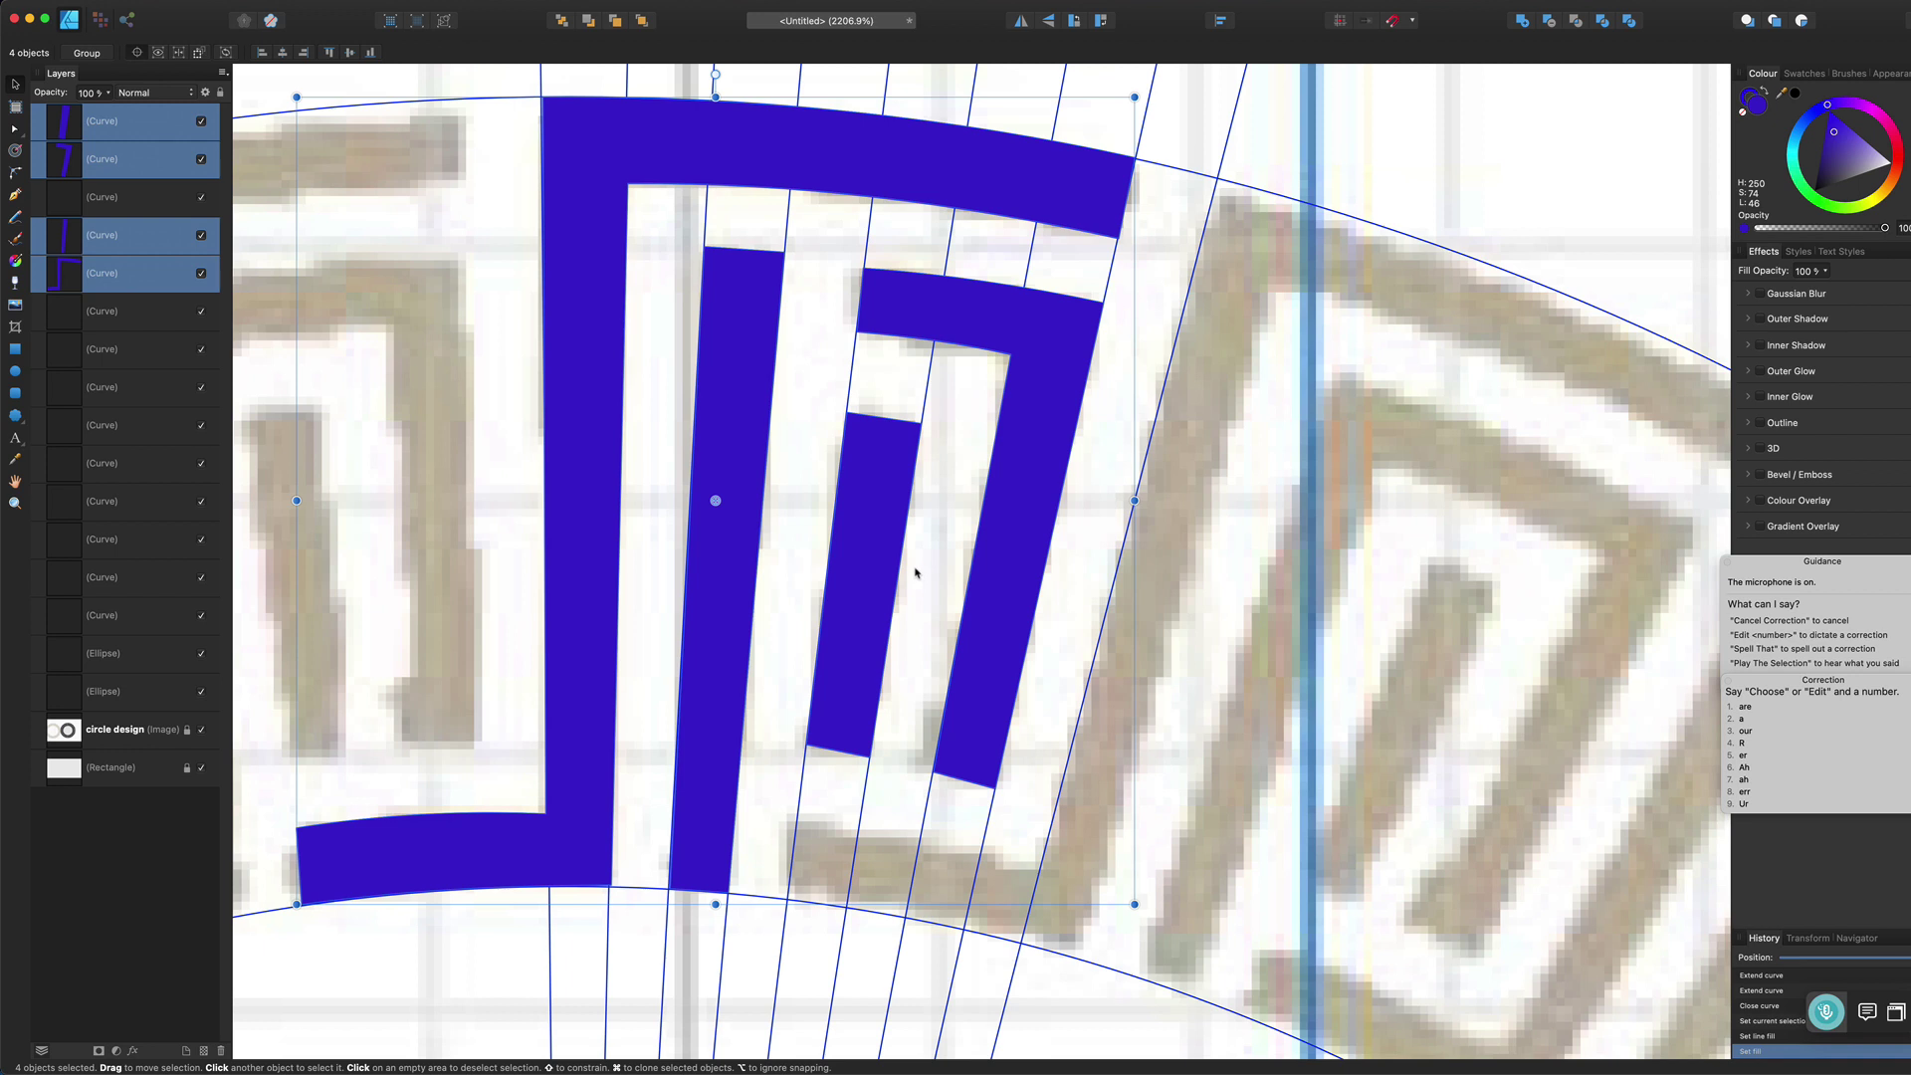
pyautogui.press('super+g')
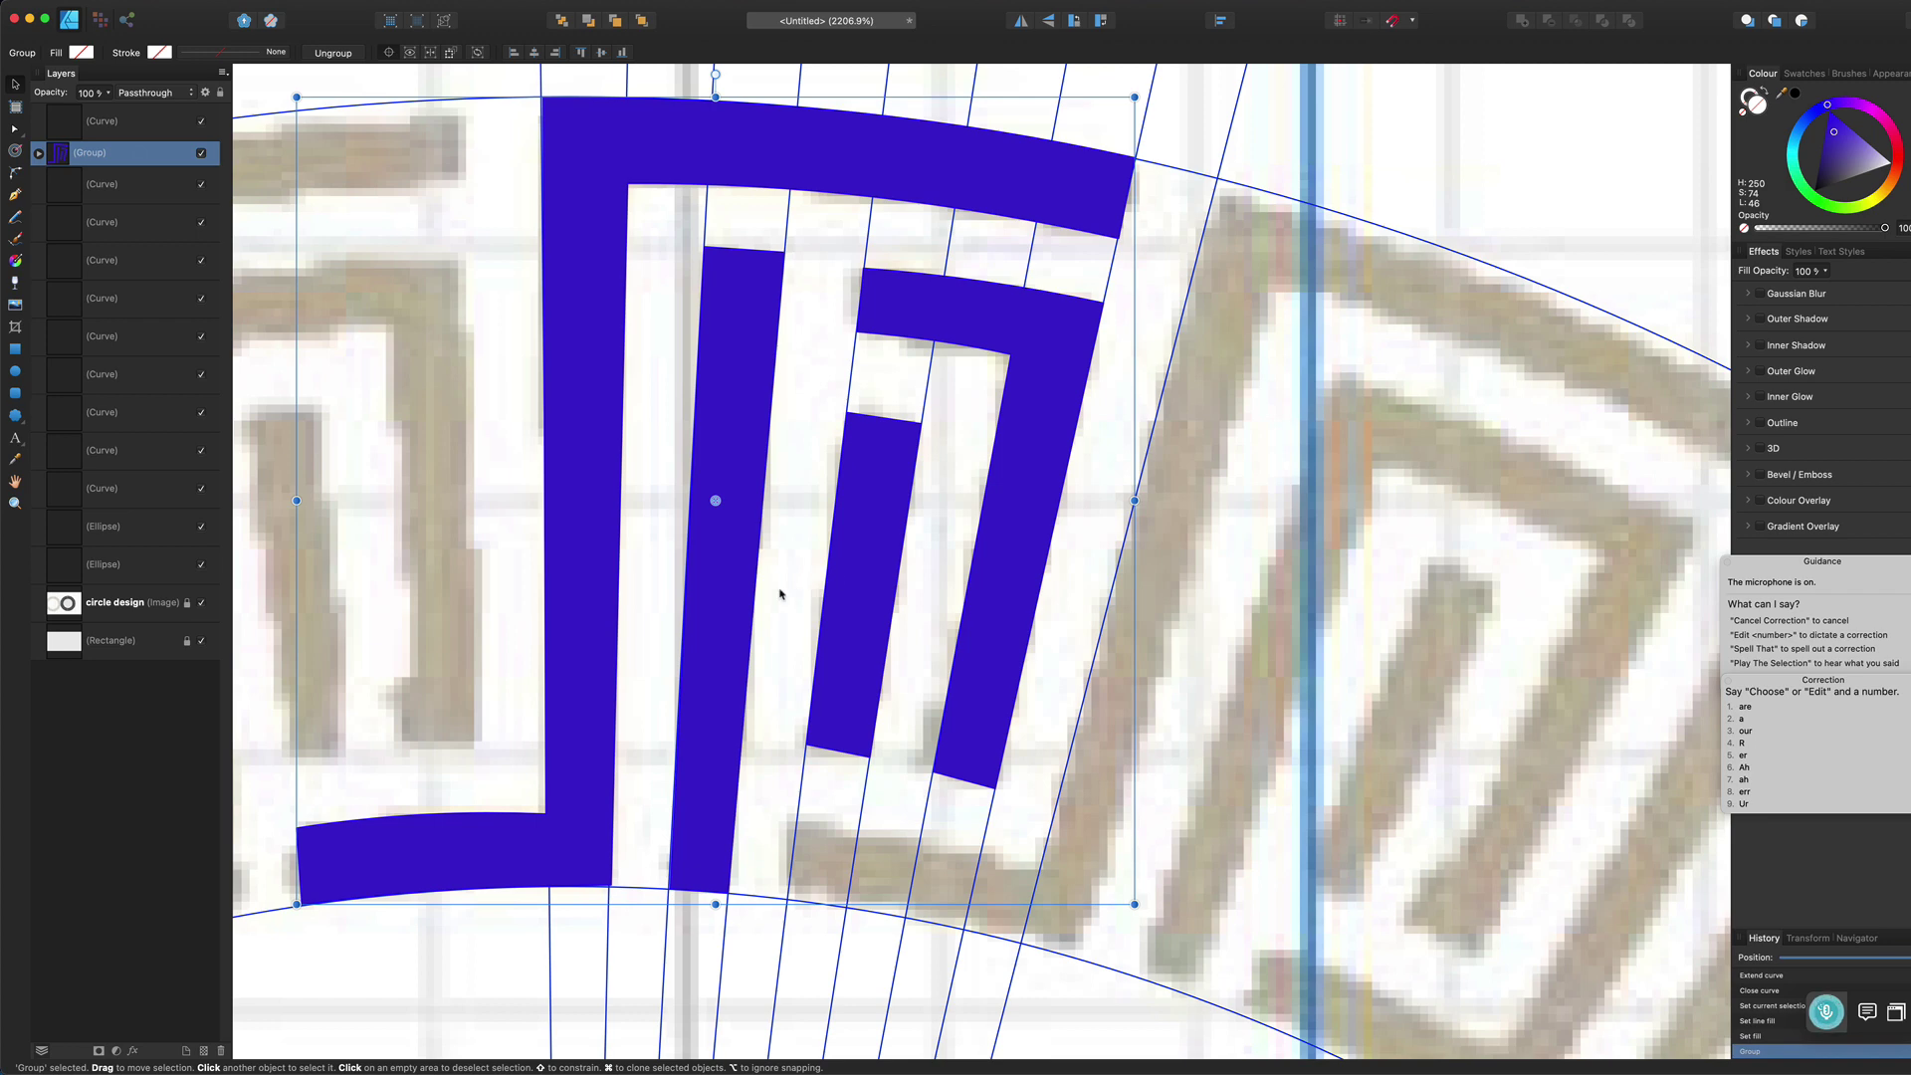
# Move the key group's rotation centre to the common centre where the radial lines cross.
pyautogui.scroll(-5, 721, 736)
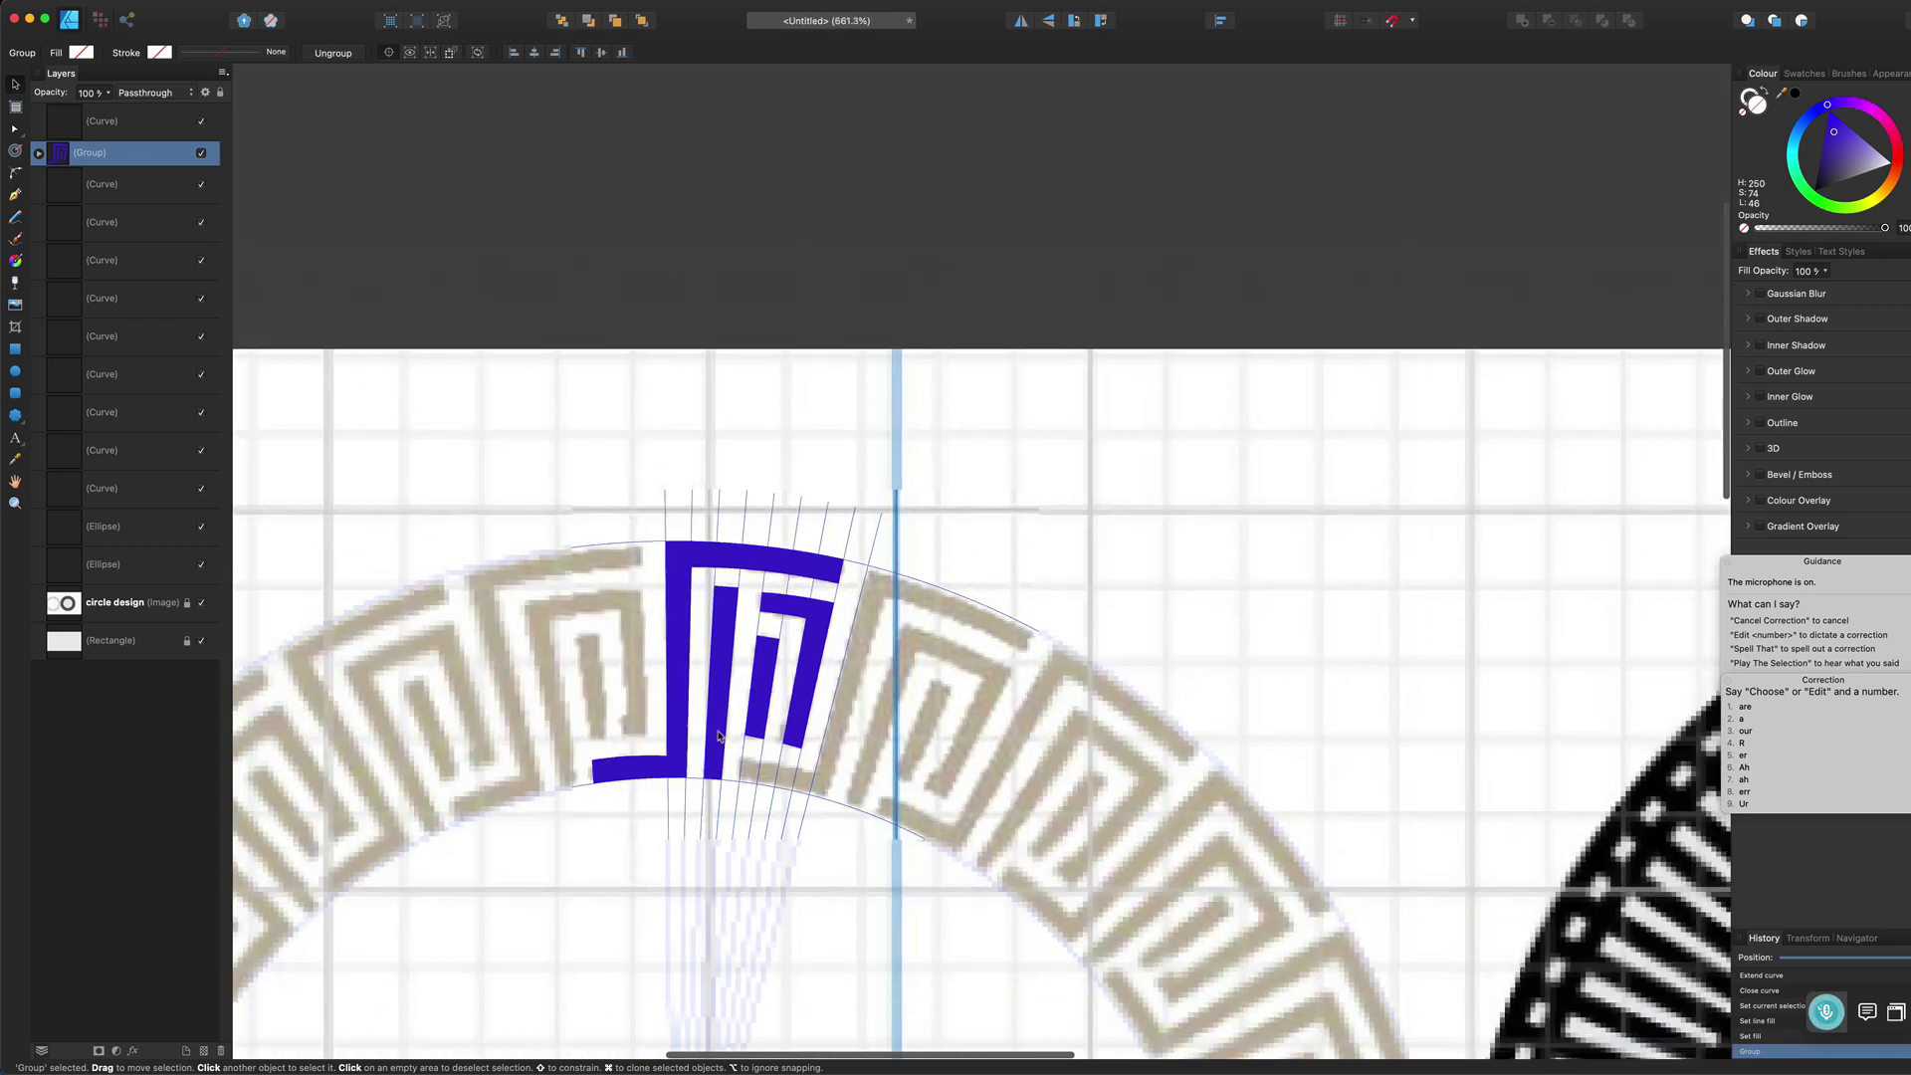
pyautogui.scroll(-2, 719, 737)
pyautogui.scroll(-5, 719, 736)
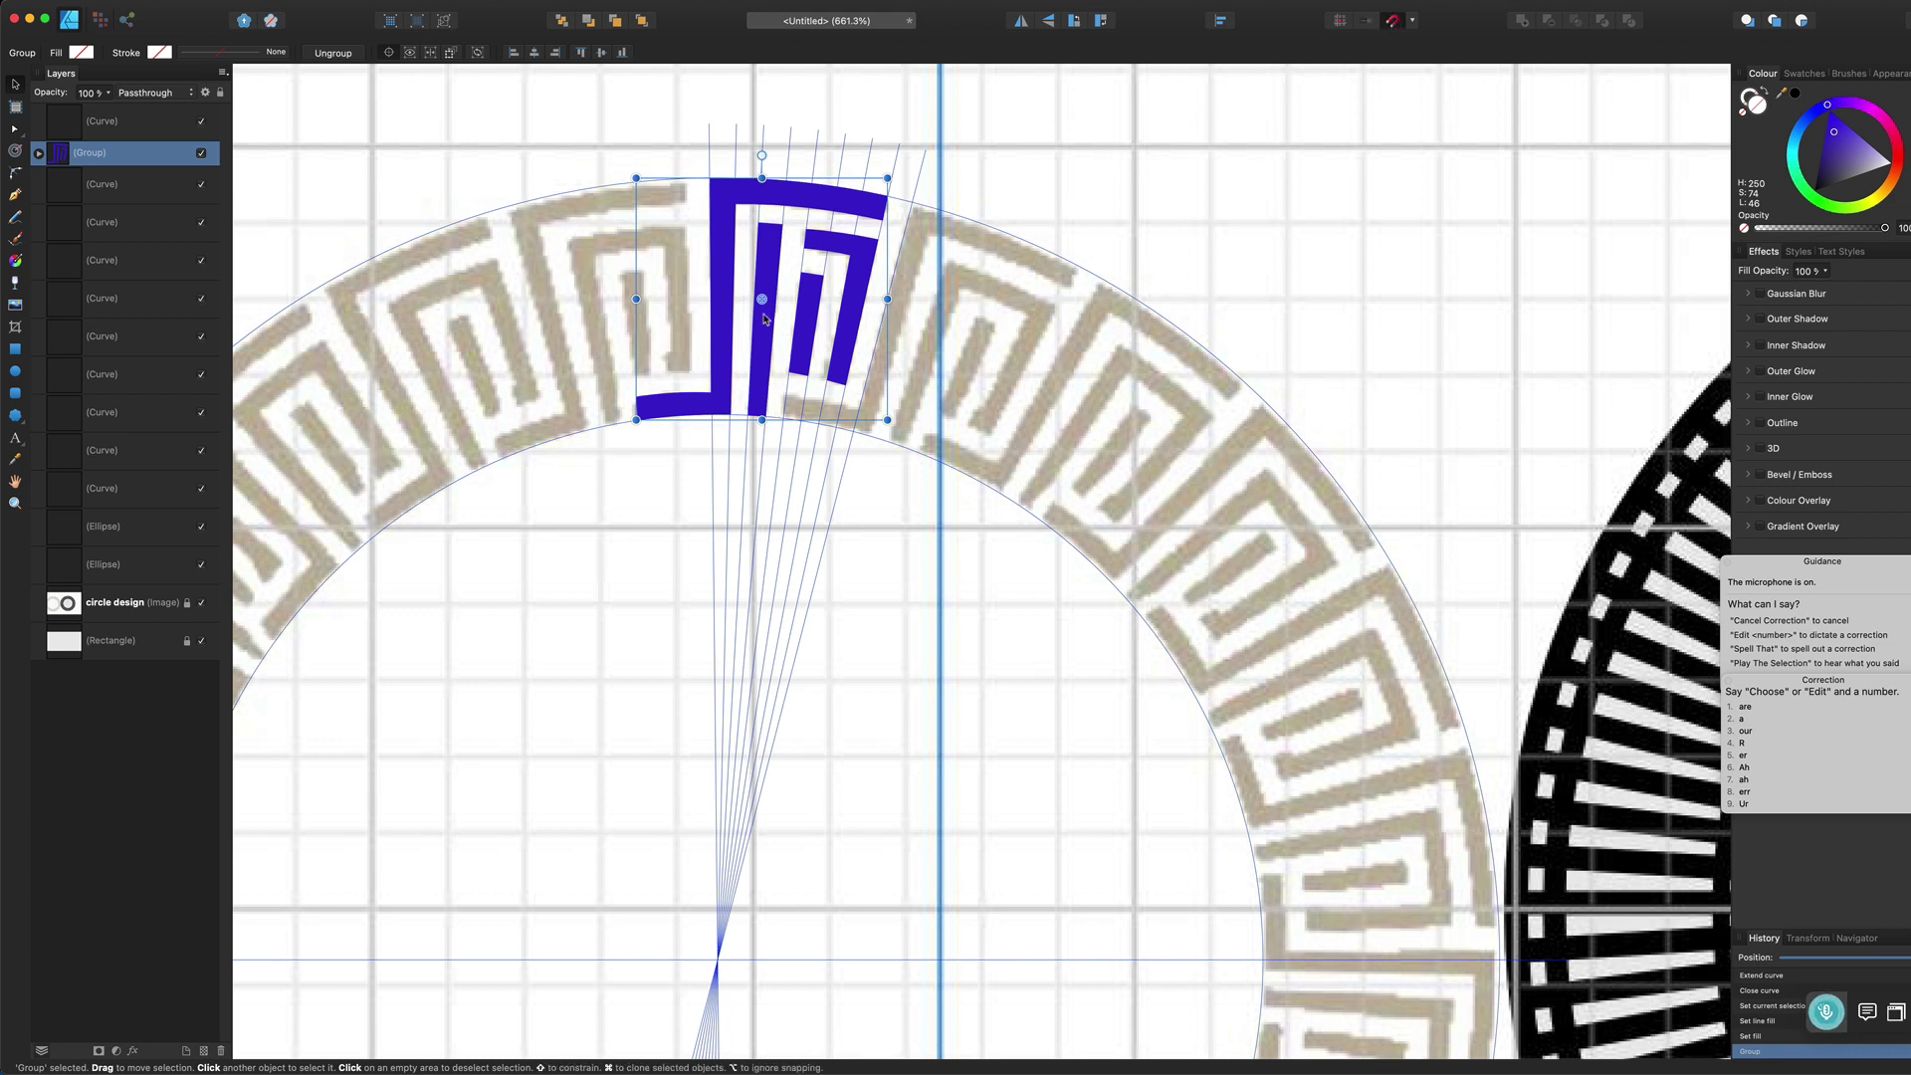
pyautogui.moveTo(761, 299); pyautogui.dragTo(719, 956)
pyautogui.moveTo(718, 737); pyautogui.dragTo(718, 737)
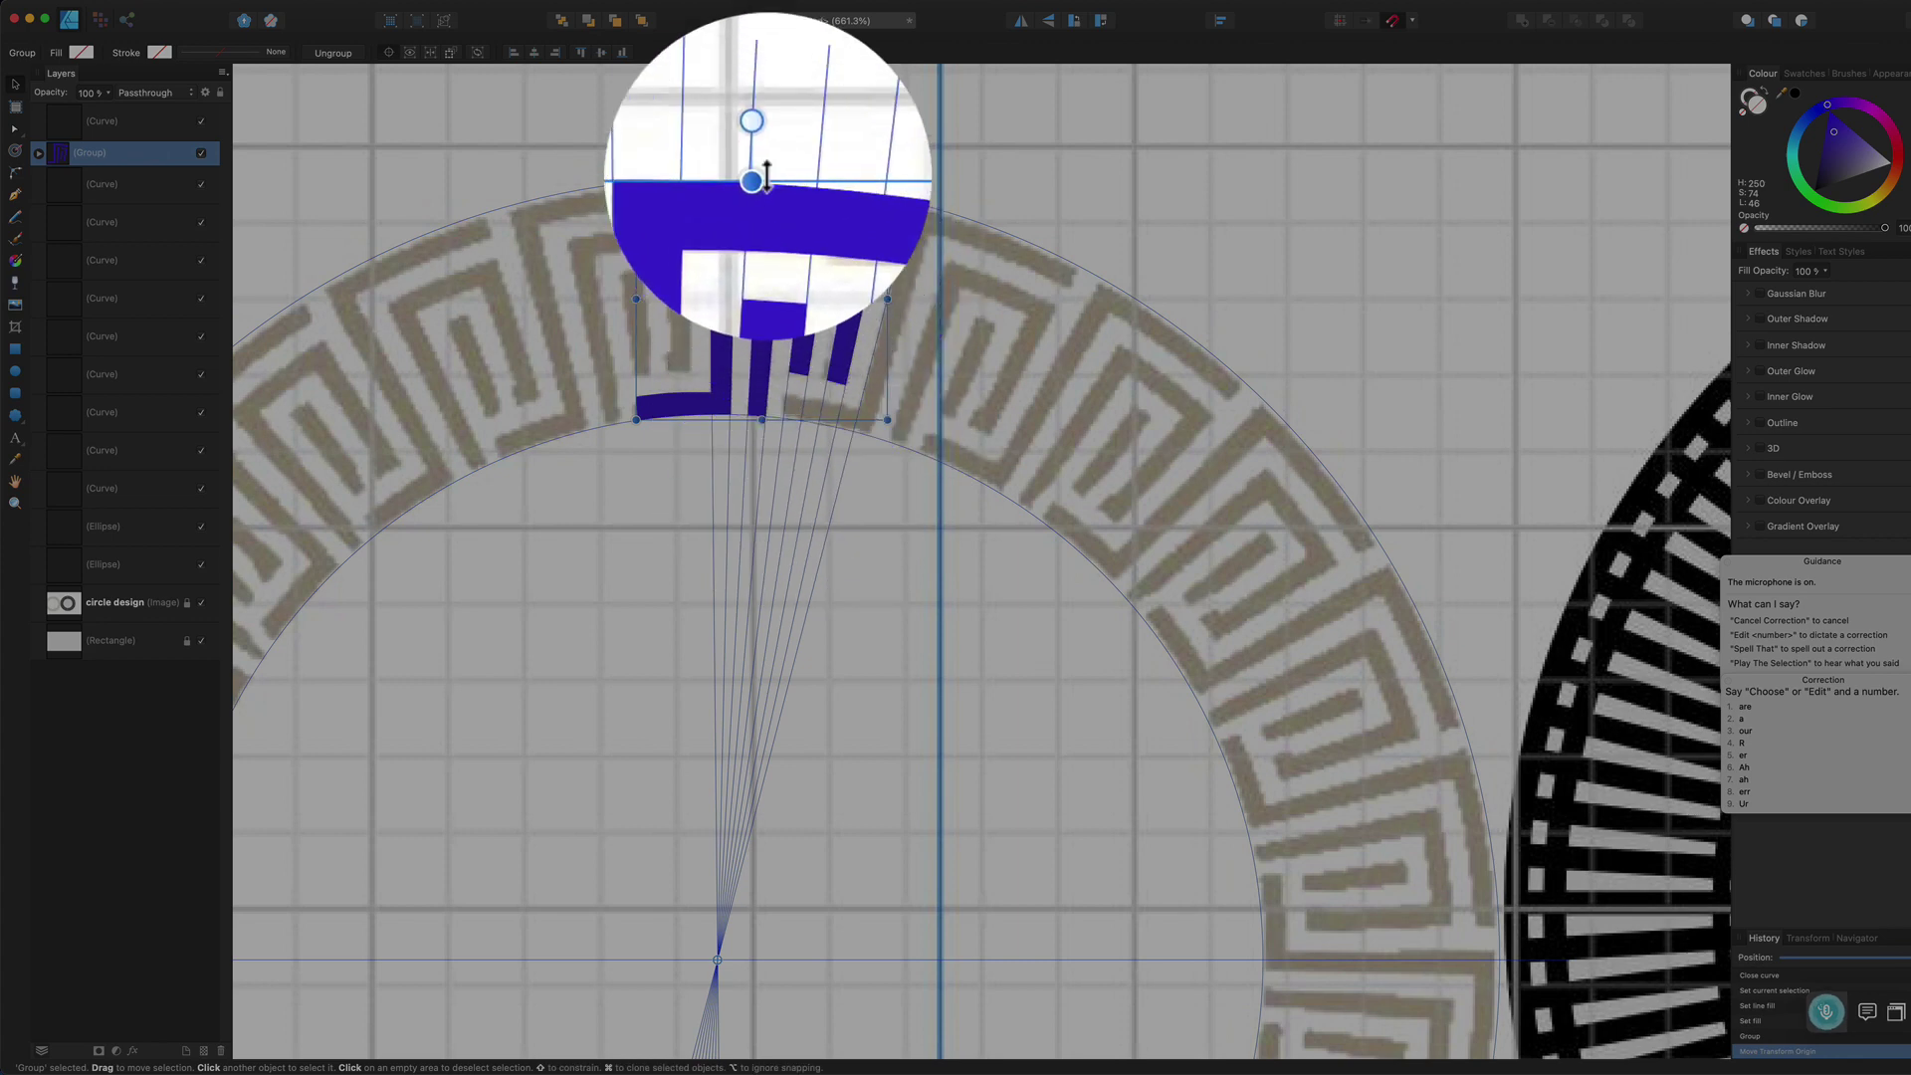
# Duplicate the key group and rotate the copy 15° clockwise about the circle centre onto the next motif.
pyautogui.moveTo(762, 156); pyautogui.dragTo(865, 165)
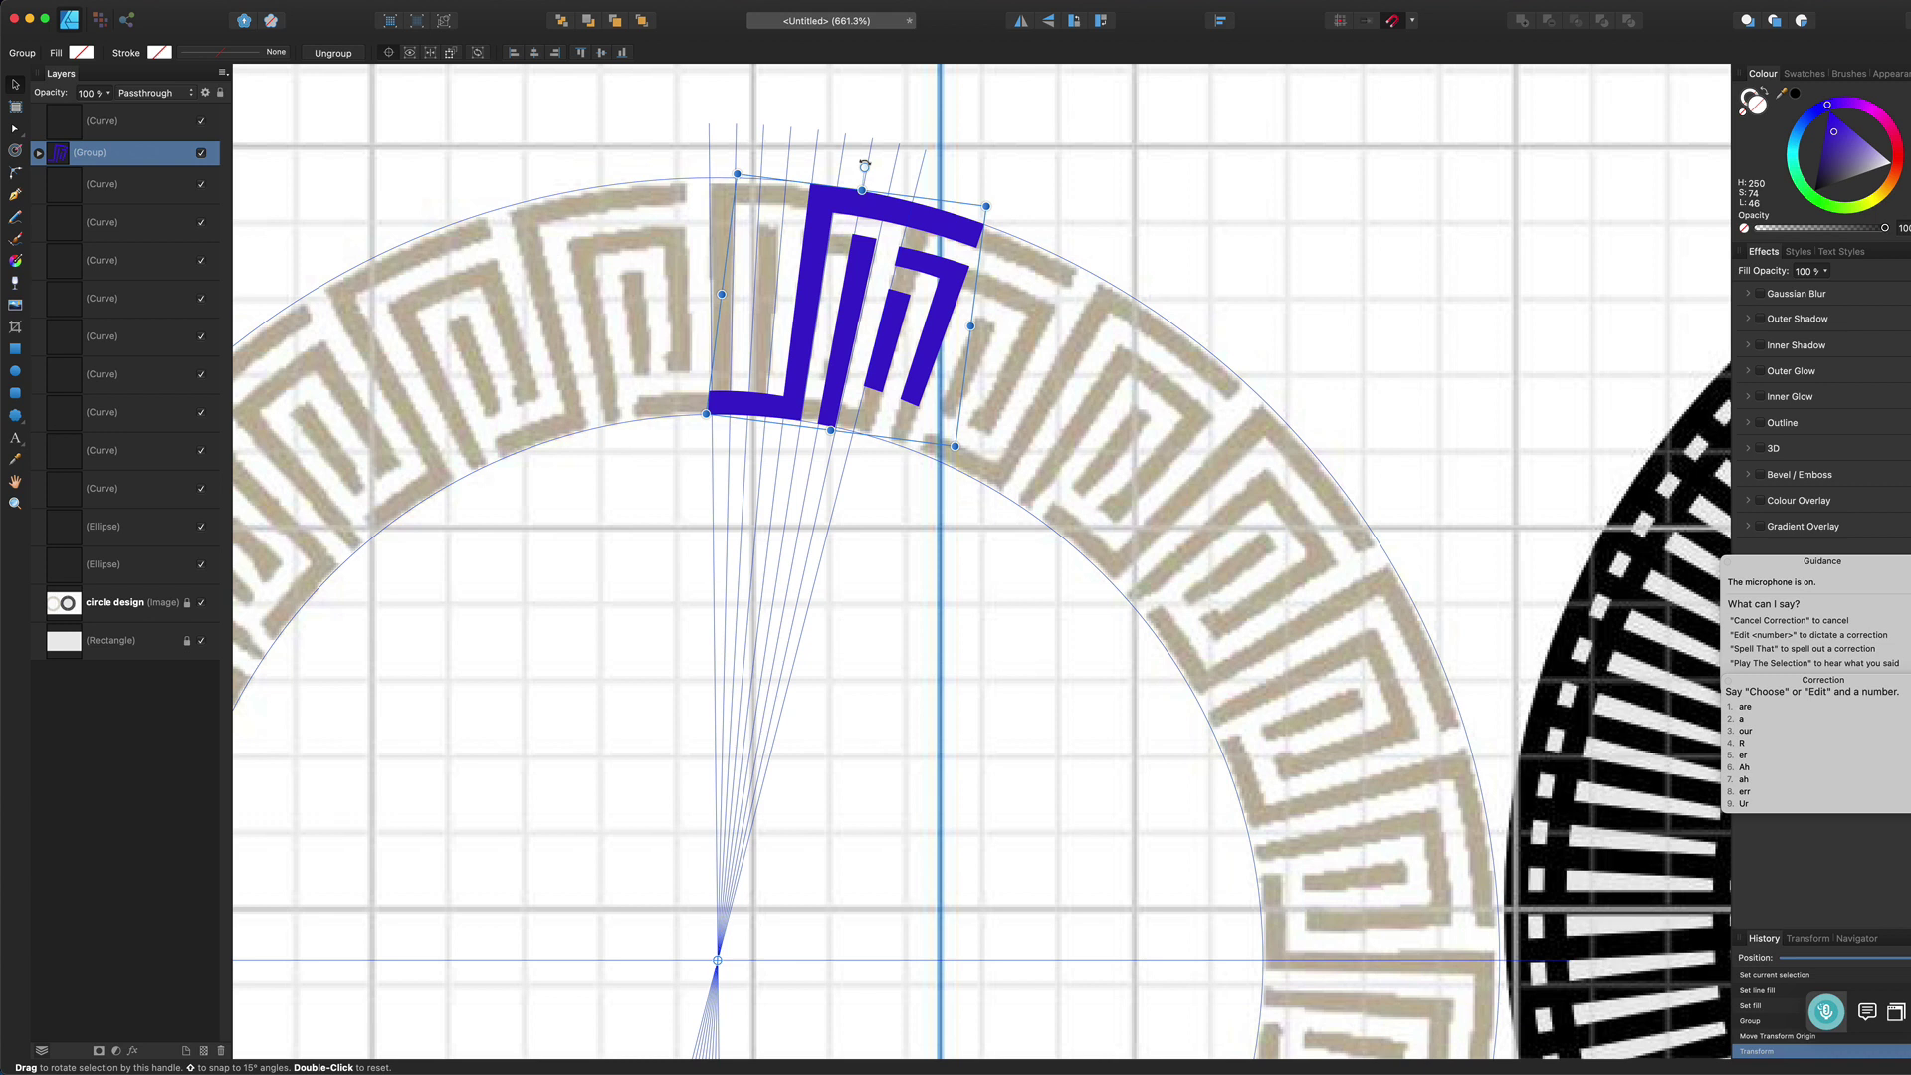
pyautogui.press('super+z')
pyautogui.press('super+j')
pyautogui.moveTo(762, 155); pyautogui.dragTo(941, 261)
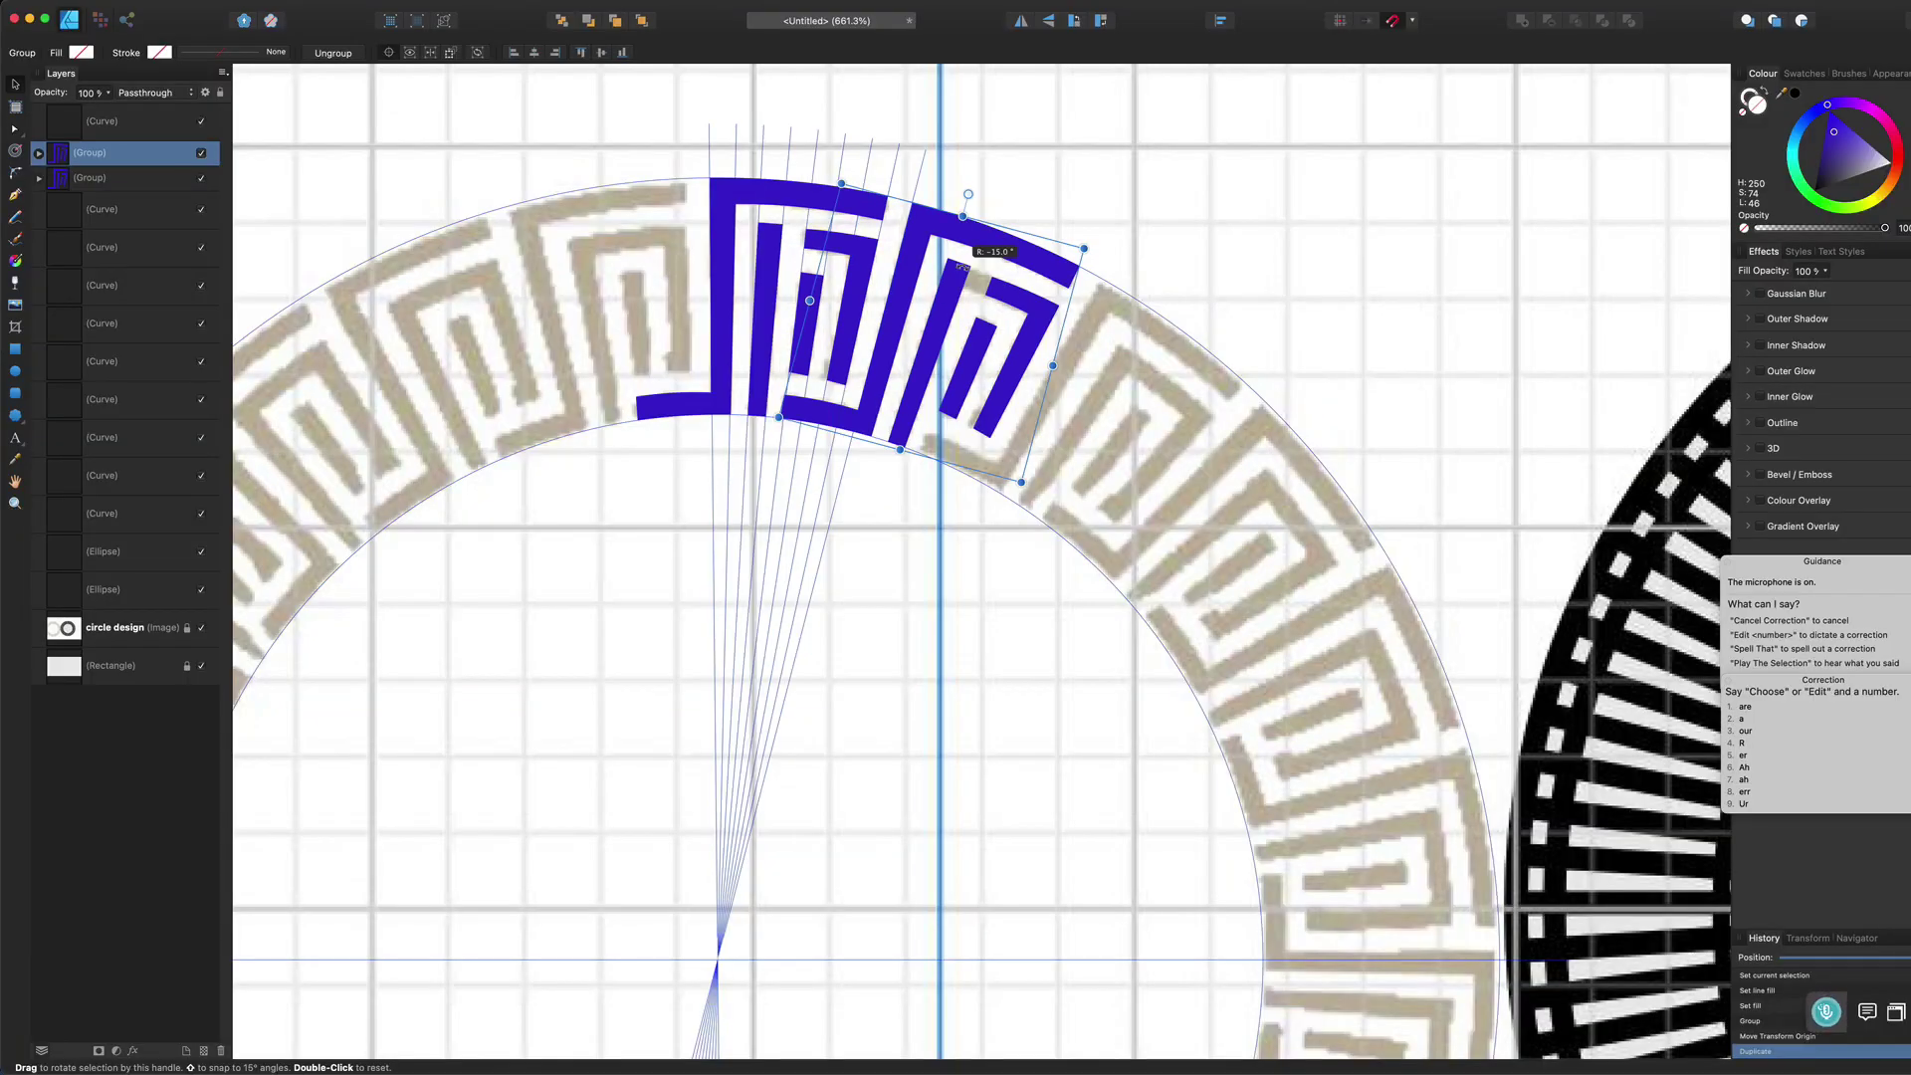
pyautogui.moveTo(961, 267); pyautogui.dragTo(964, 270)
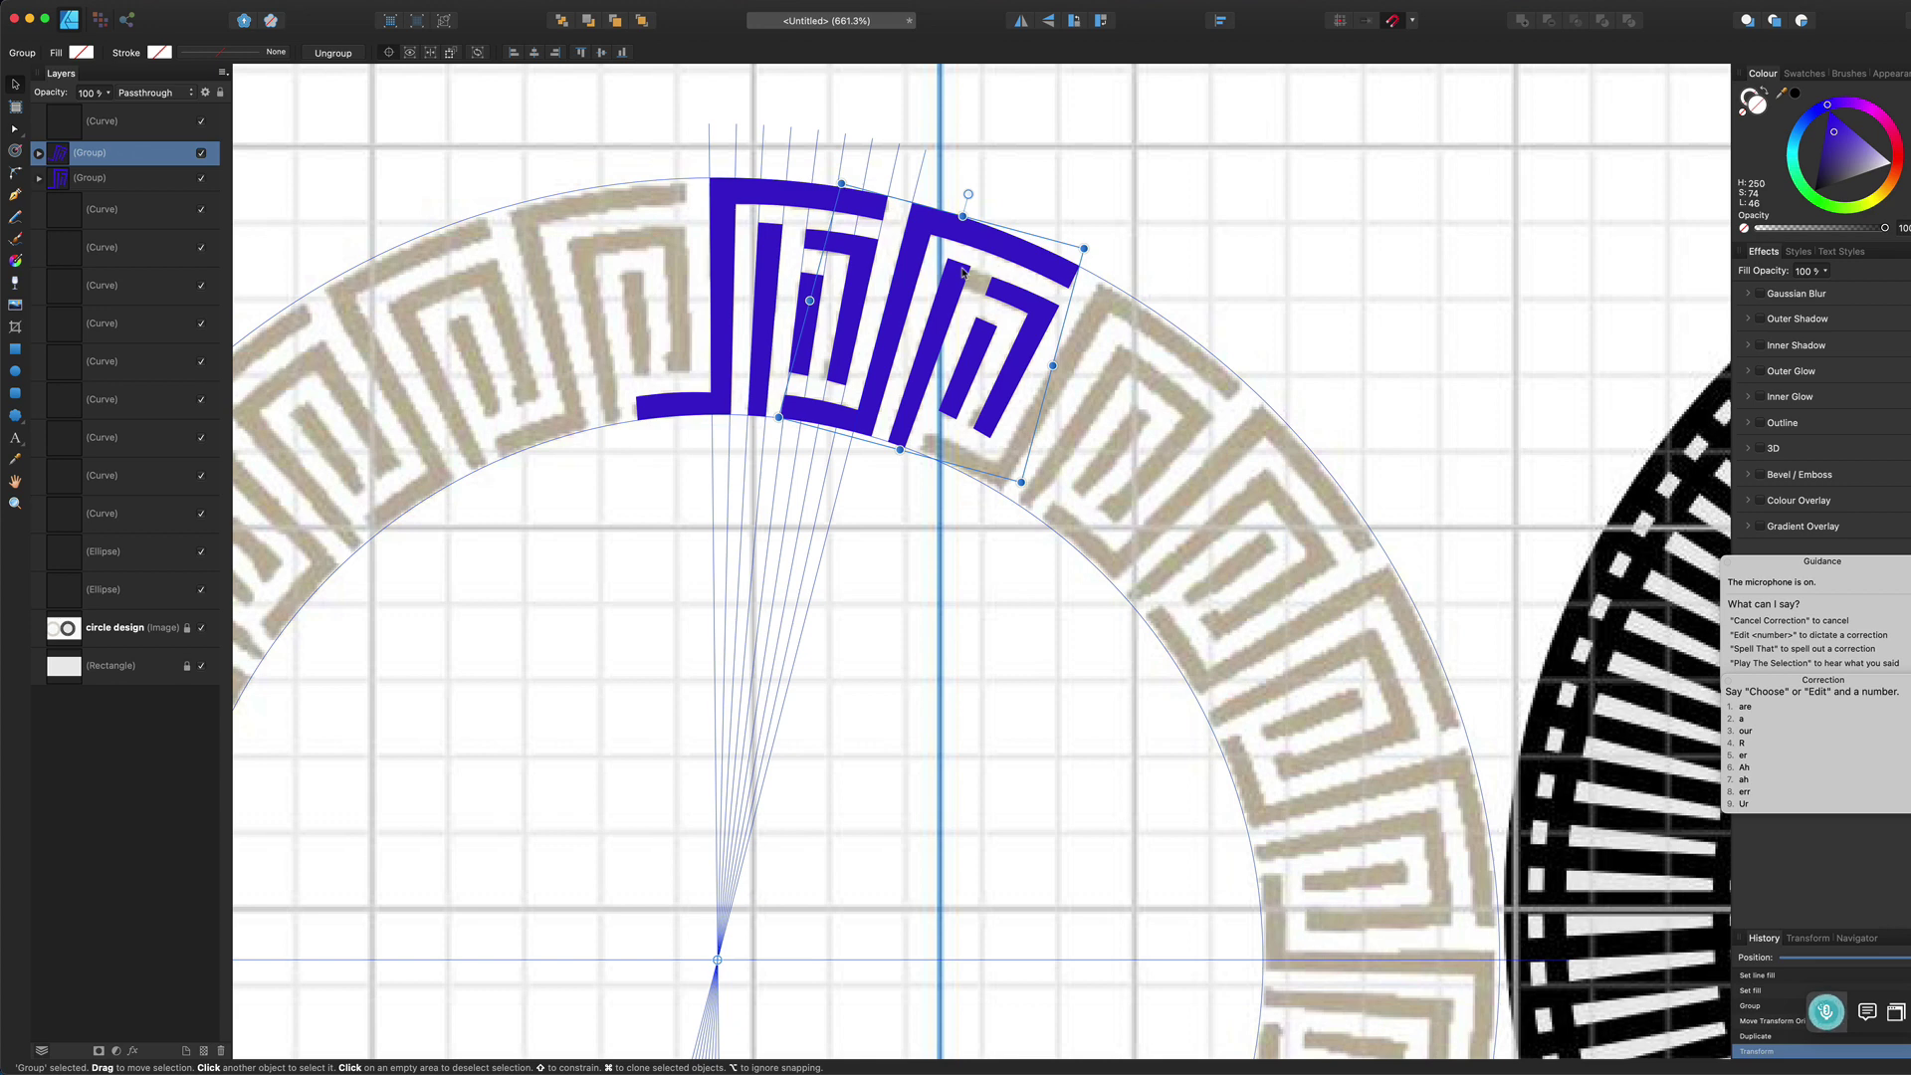
# Extend the inner hook's upper arm to the neighbouring long bar by moving its two end nodes onto the bar's edge.
pyautogui.scroll(-5, 961, 268)
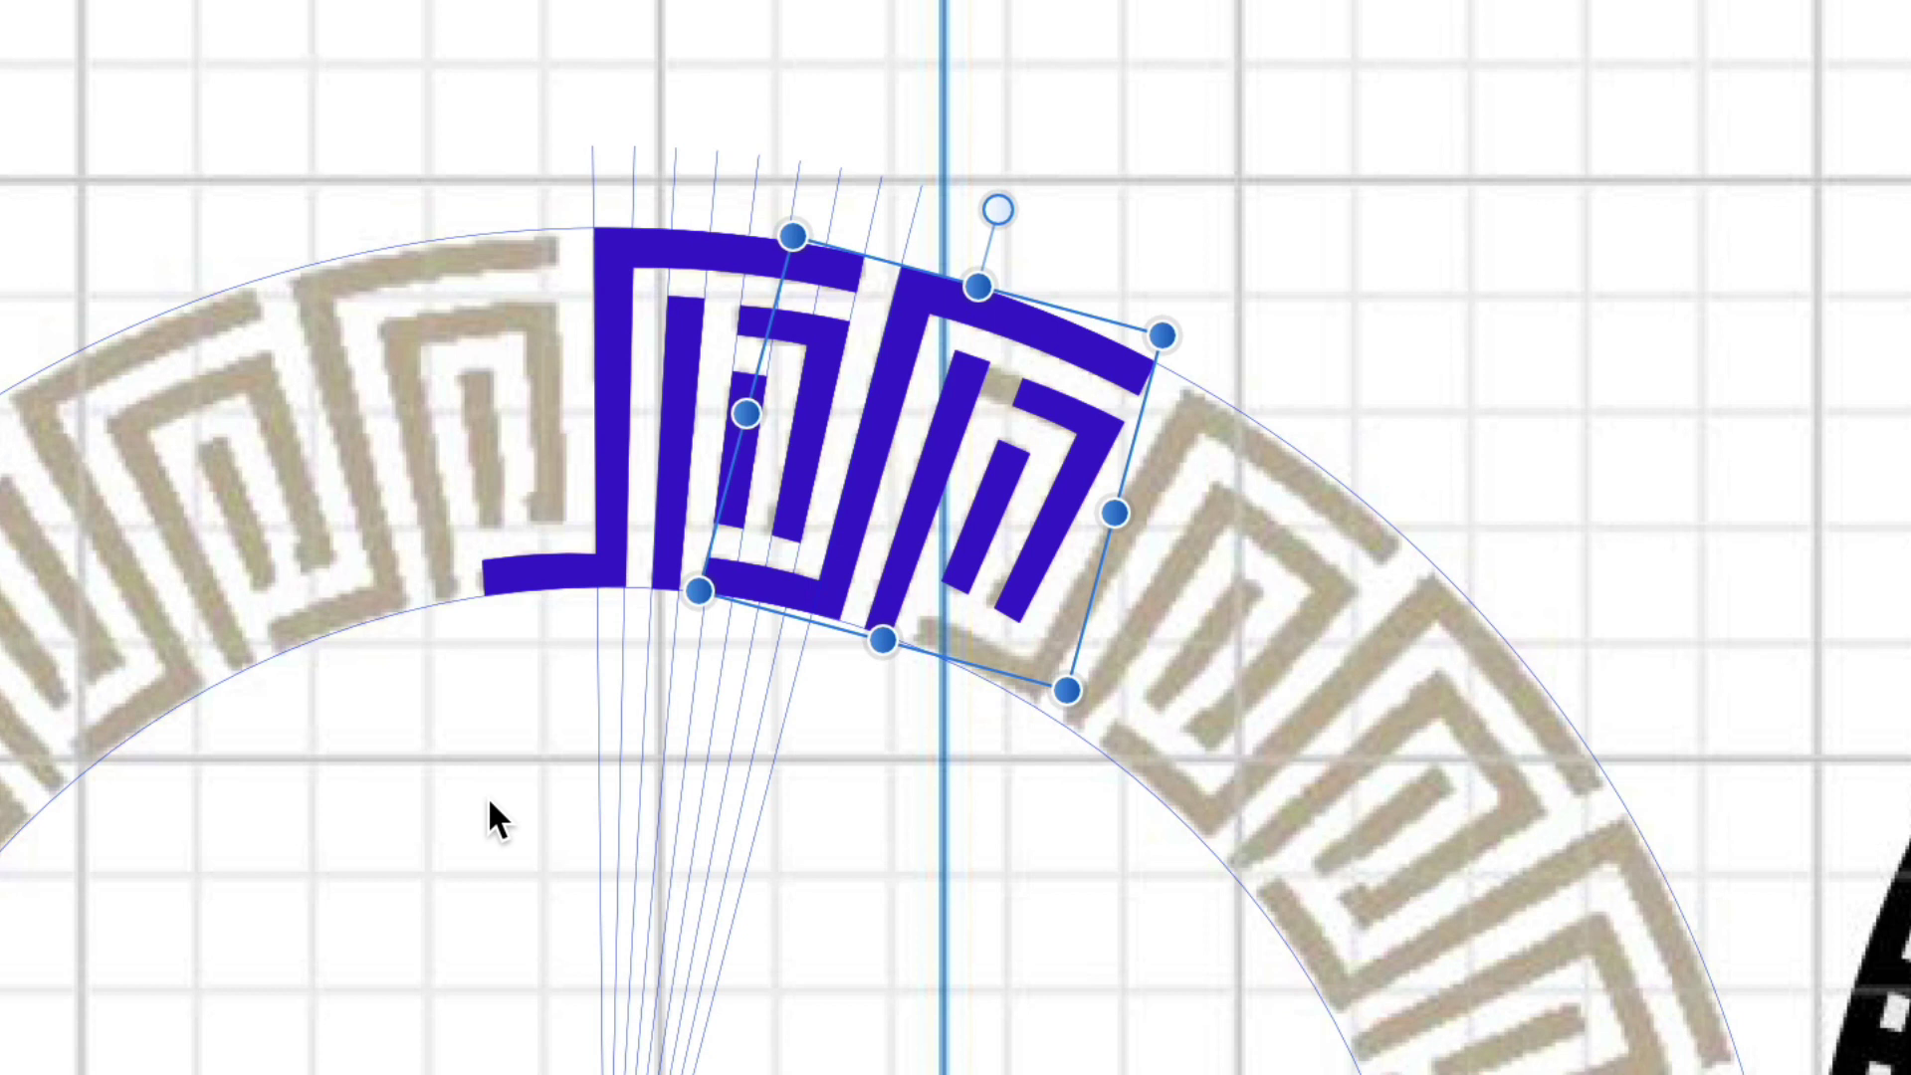
pyautogui.scroll(5, 487, 796)
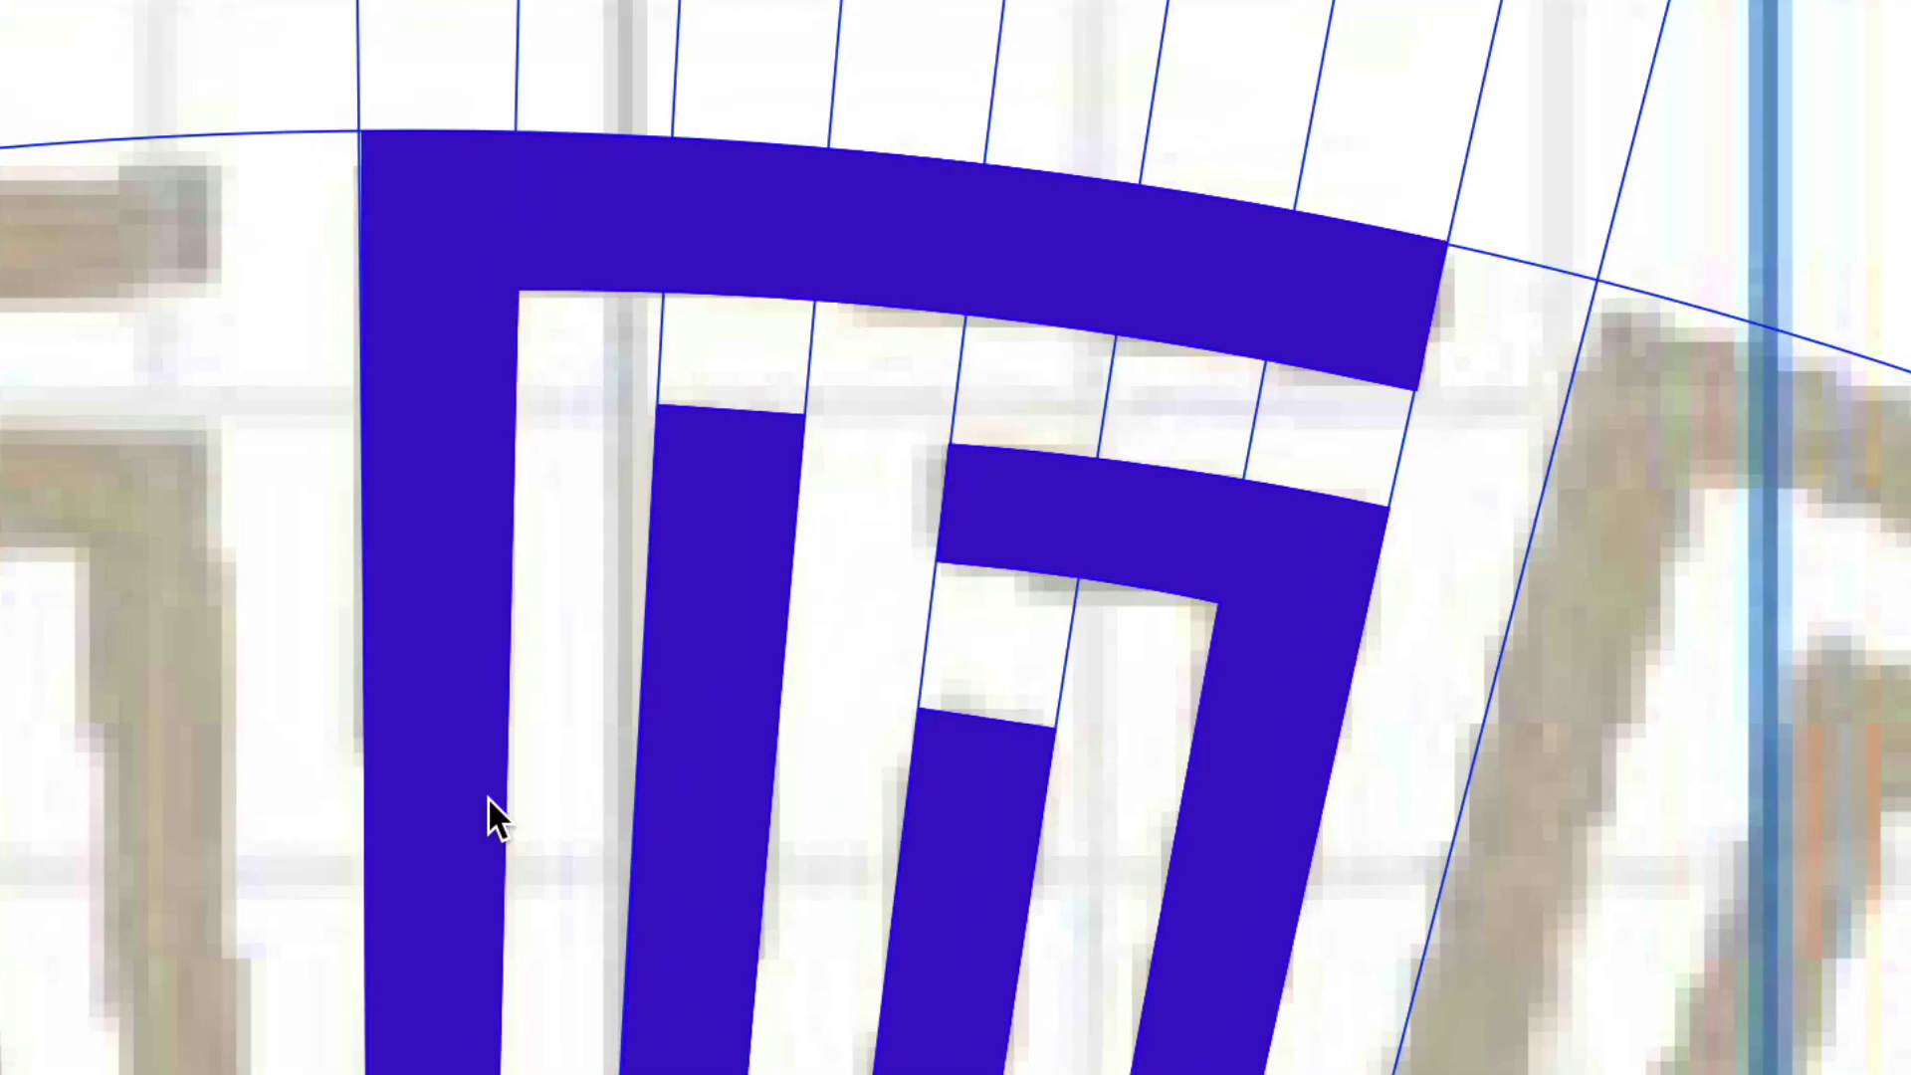
pyautogui.click(821, 510)
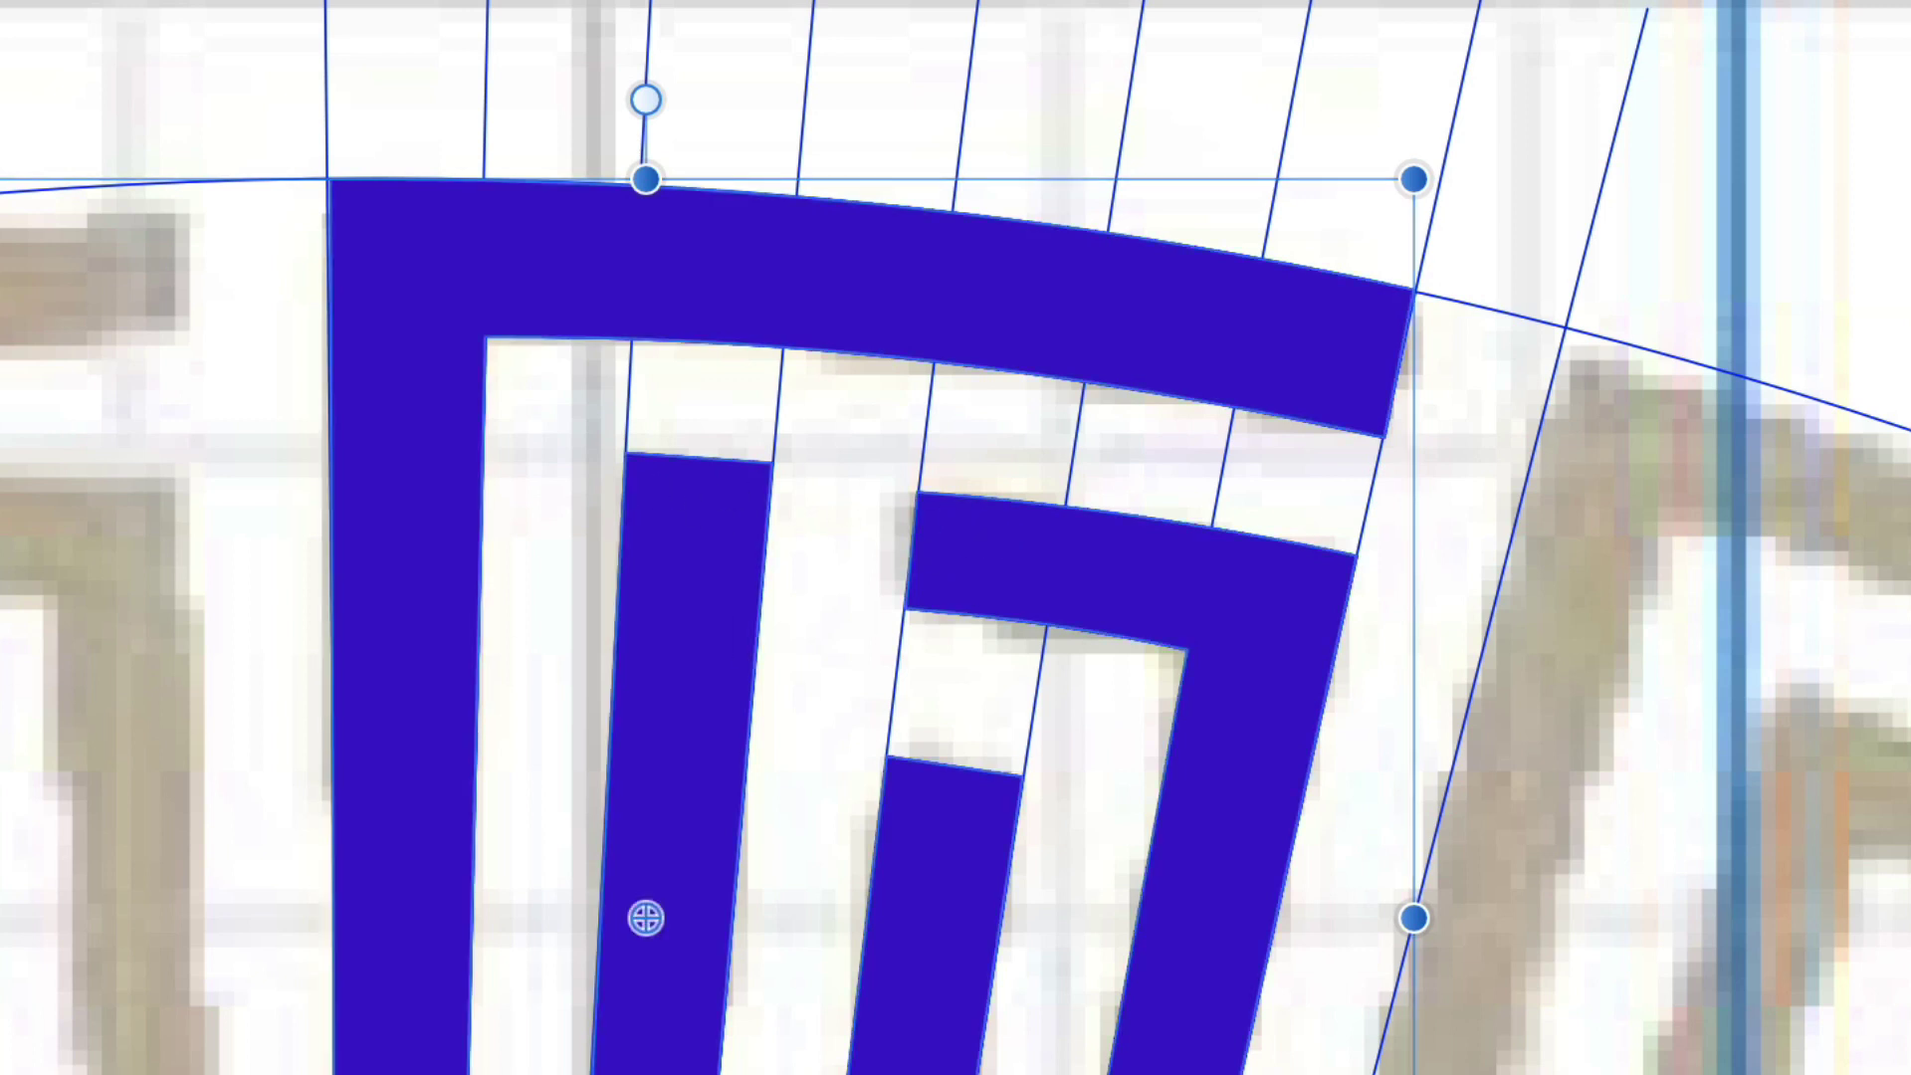
pyautogui.click(957, 2)
pyautogui.click(1078, 502)
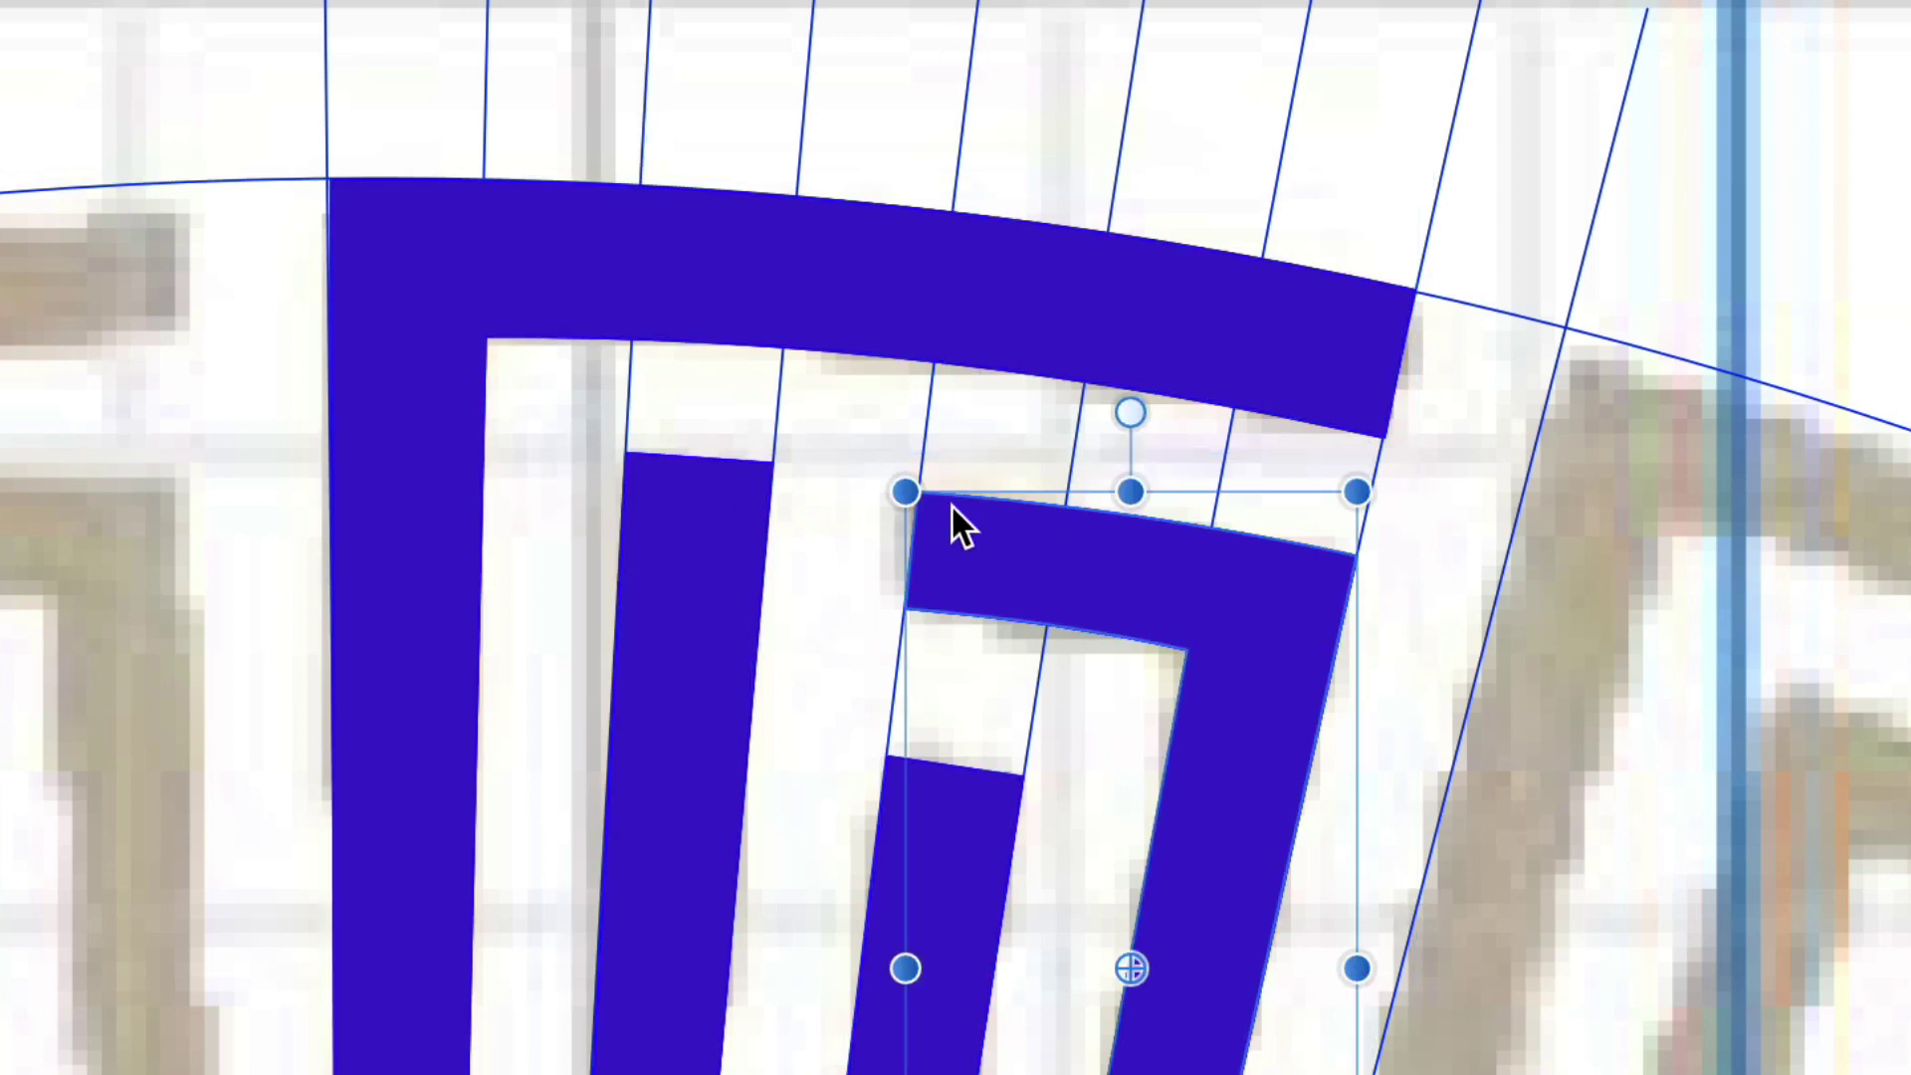
pyautogui.press('a')
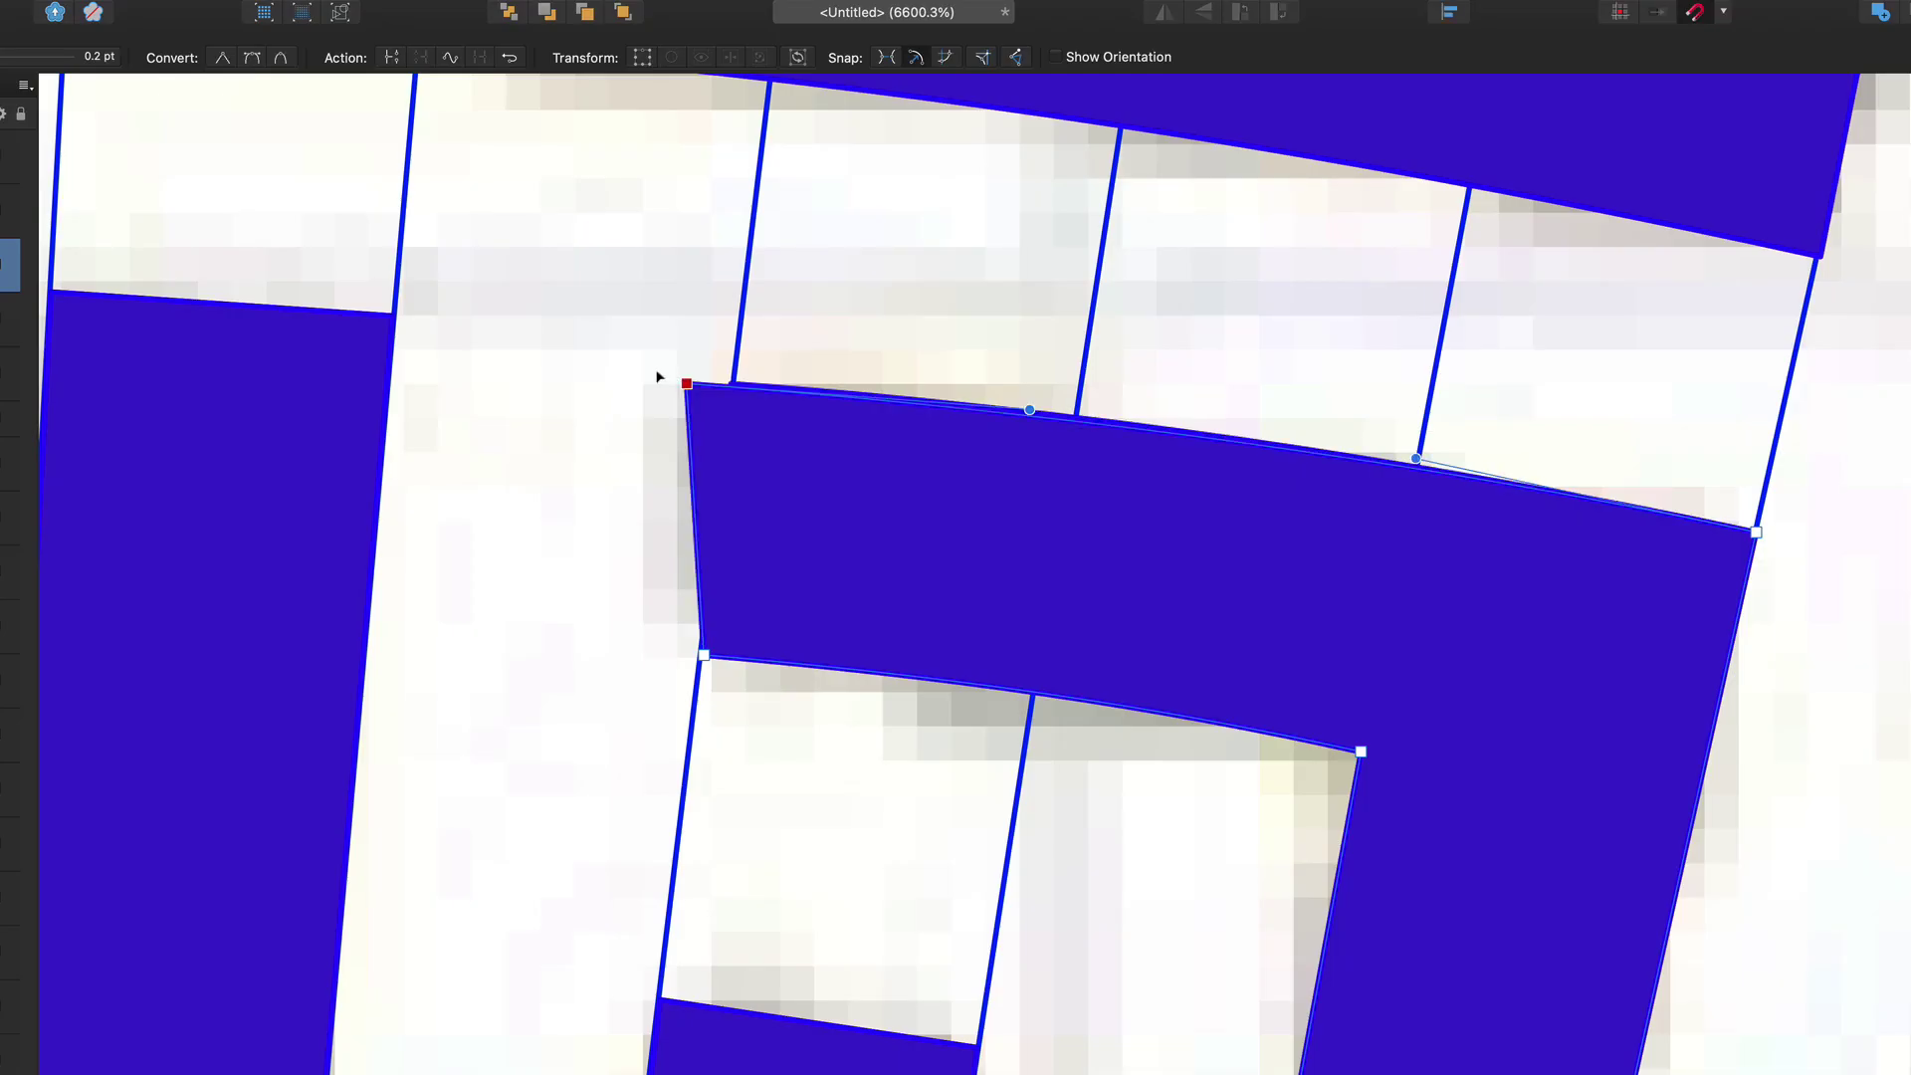
pyautogui.moveTo(661, 375); pyautogui.dragTo(379, 316)
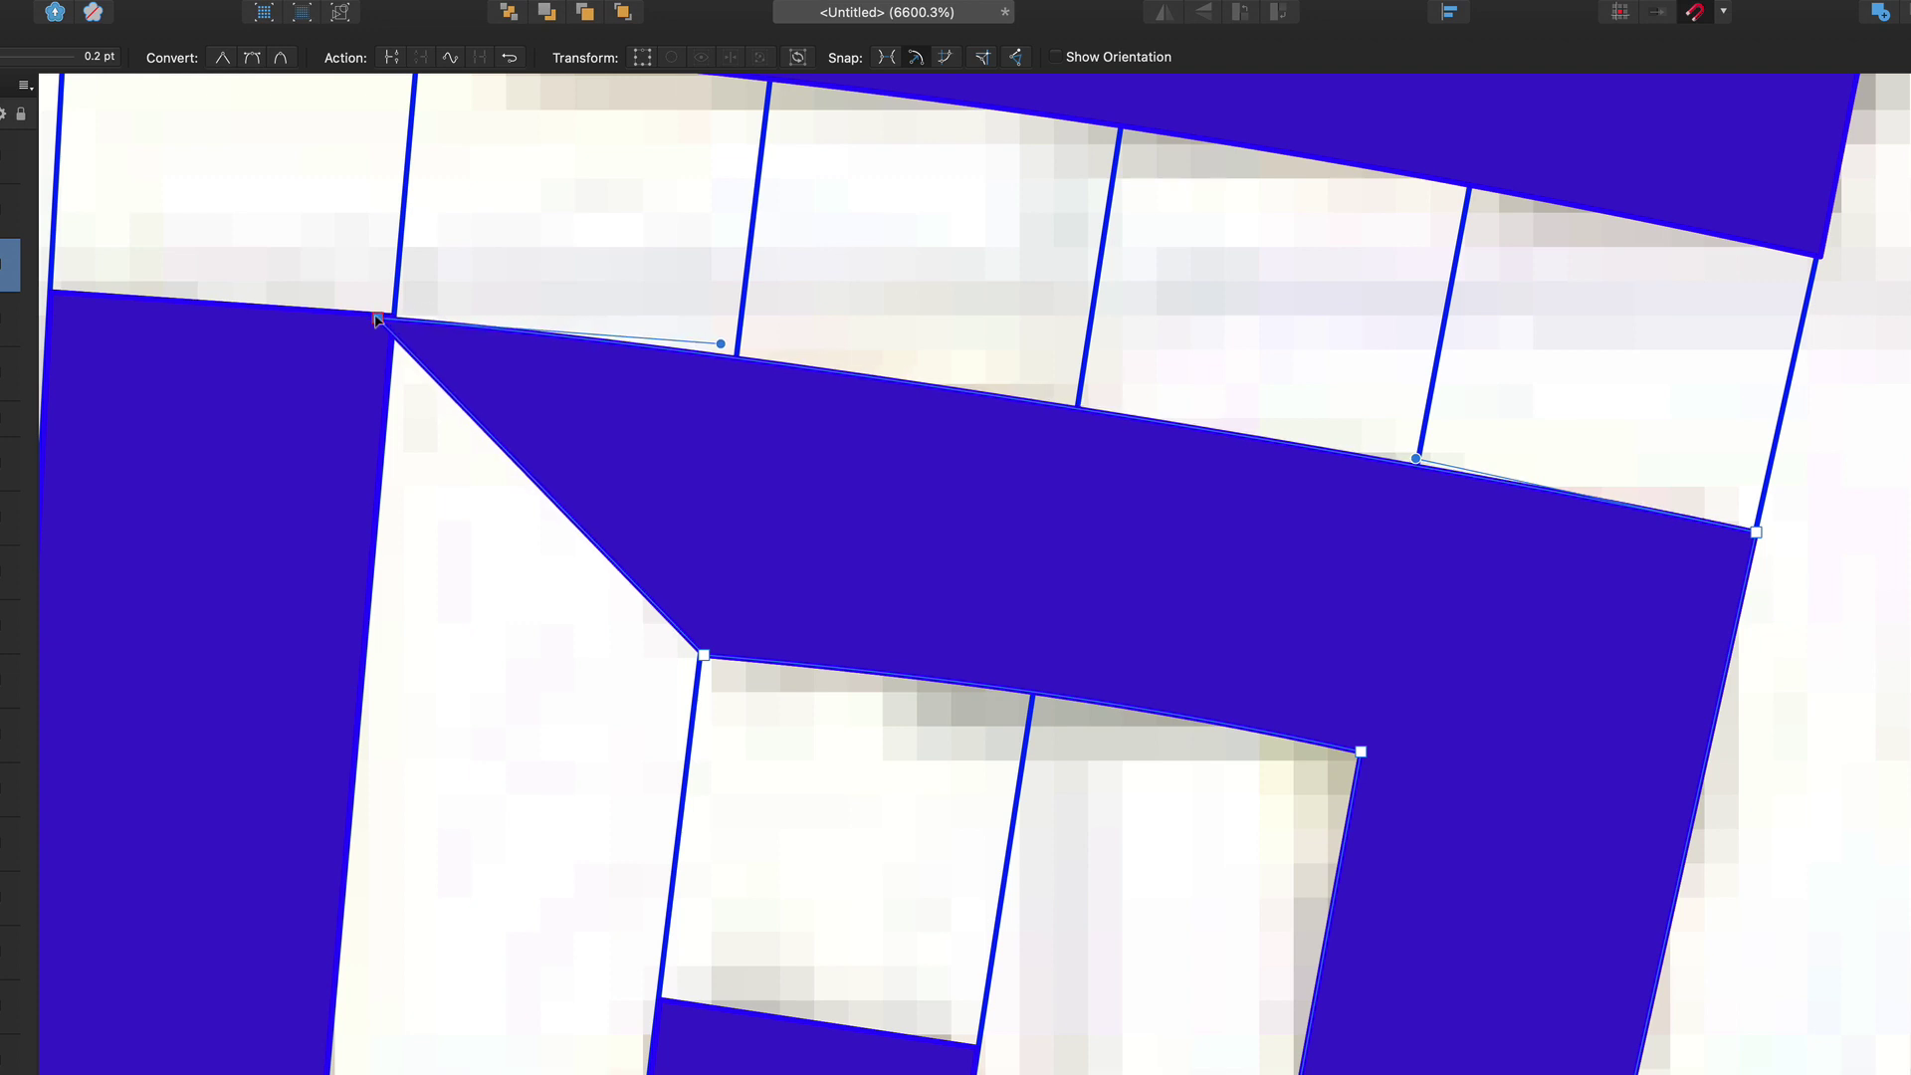
pyautogui.moveTo(702, 655); pyautogui.dragTo(356, 626)
pyautogui.scroll(3, 366, 376)
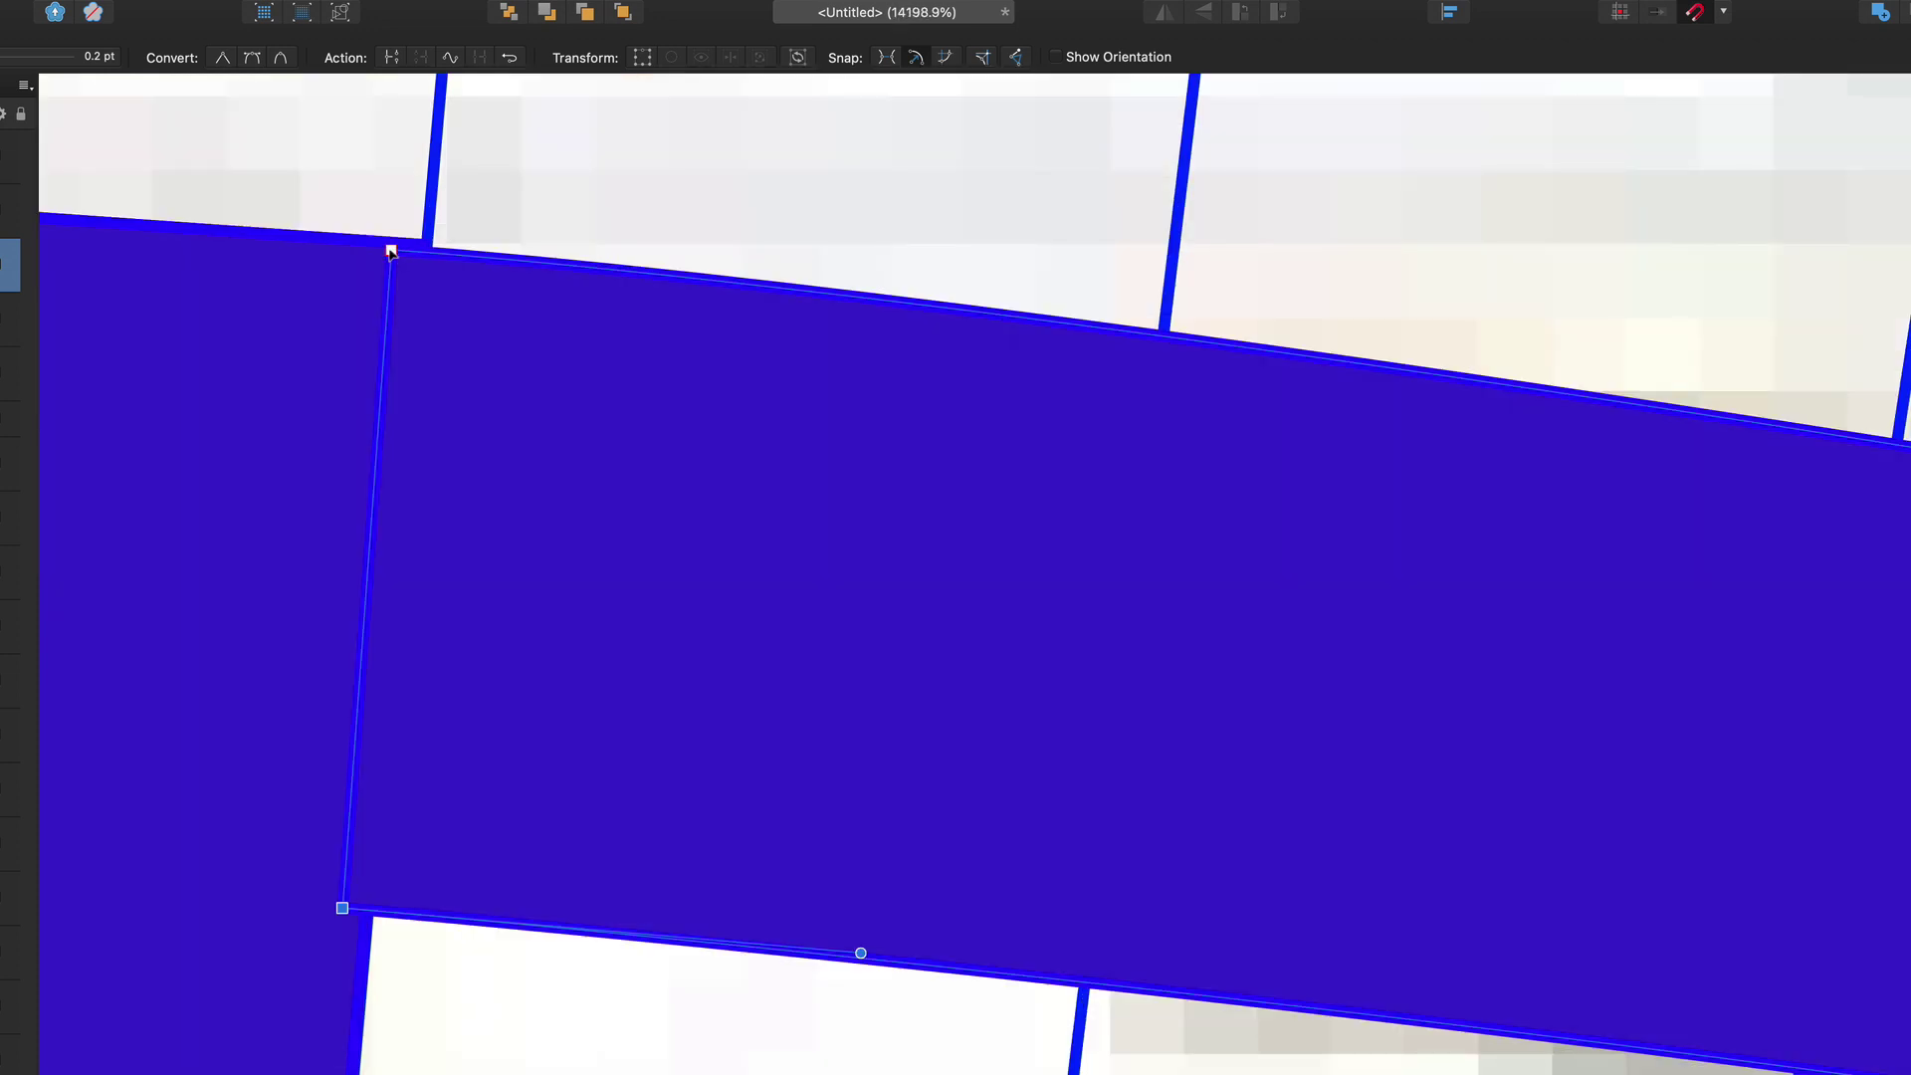
pyautogui.click(391, 251)
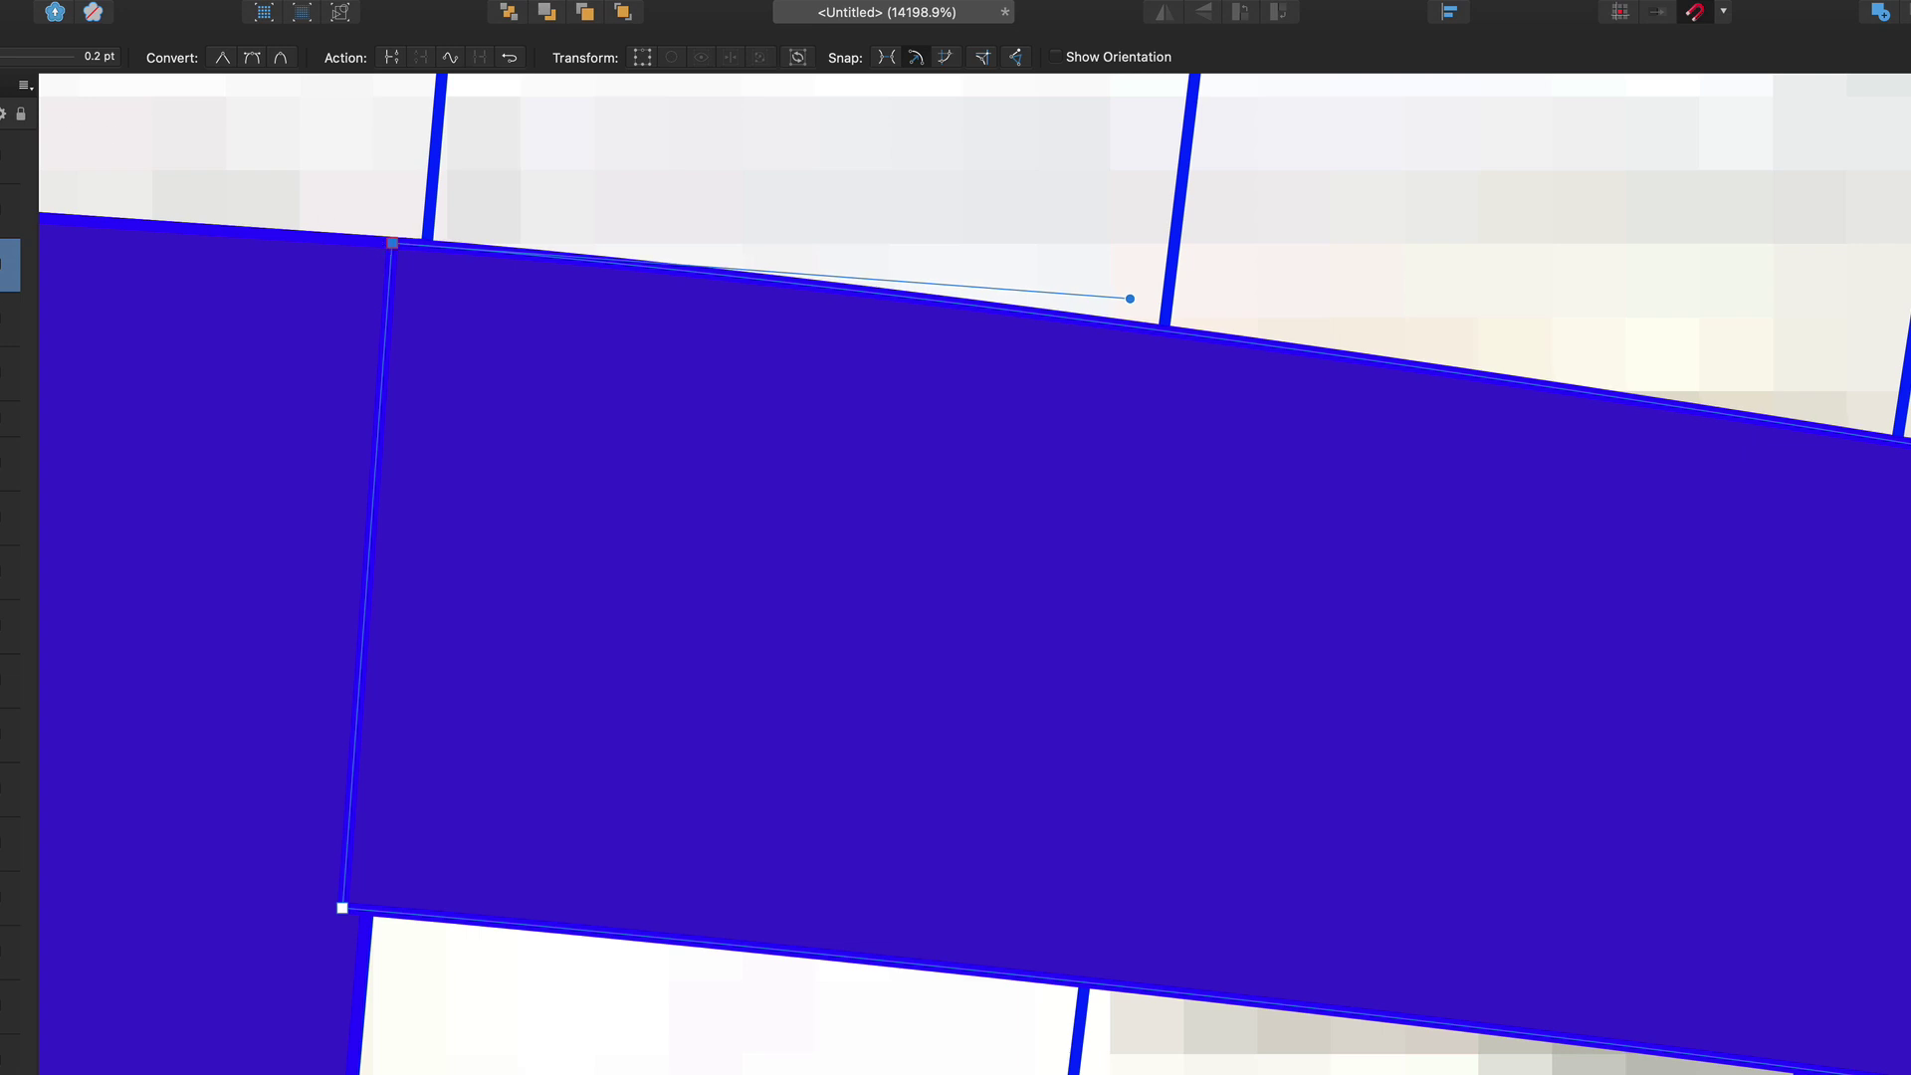
# Merge the inner hook's extended upper arm and the adjoining long bar into a single shape with the Add operation.
pyautogui.press('v')
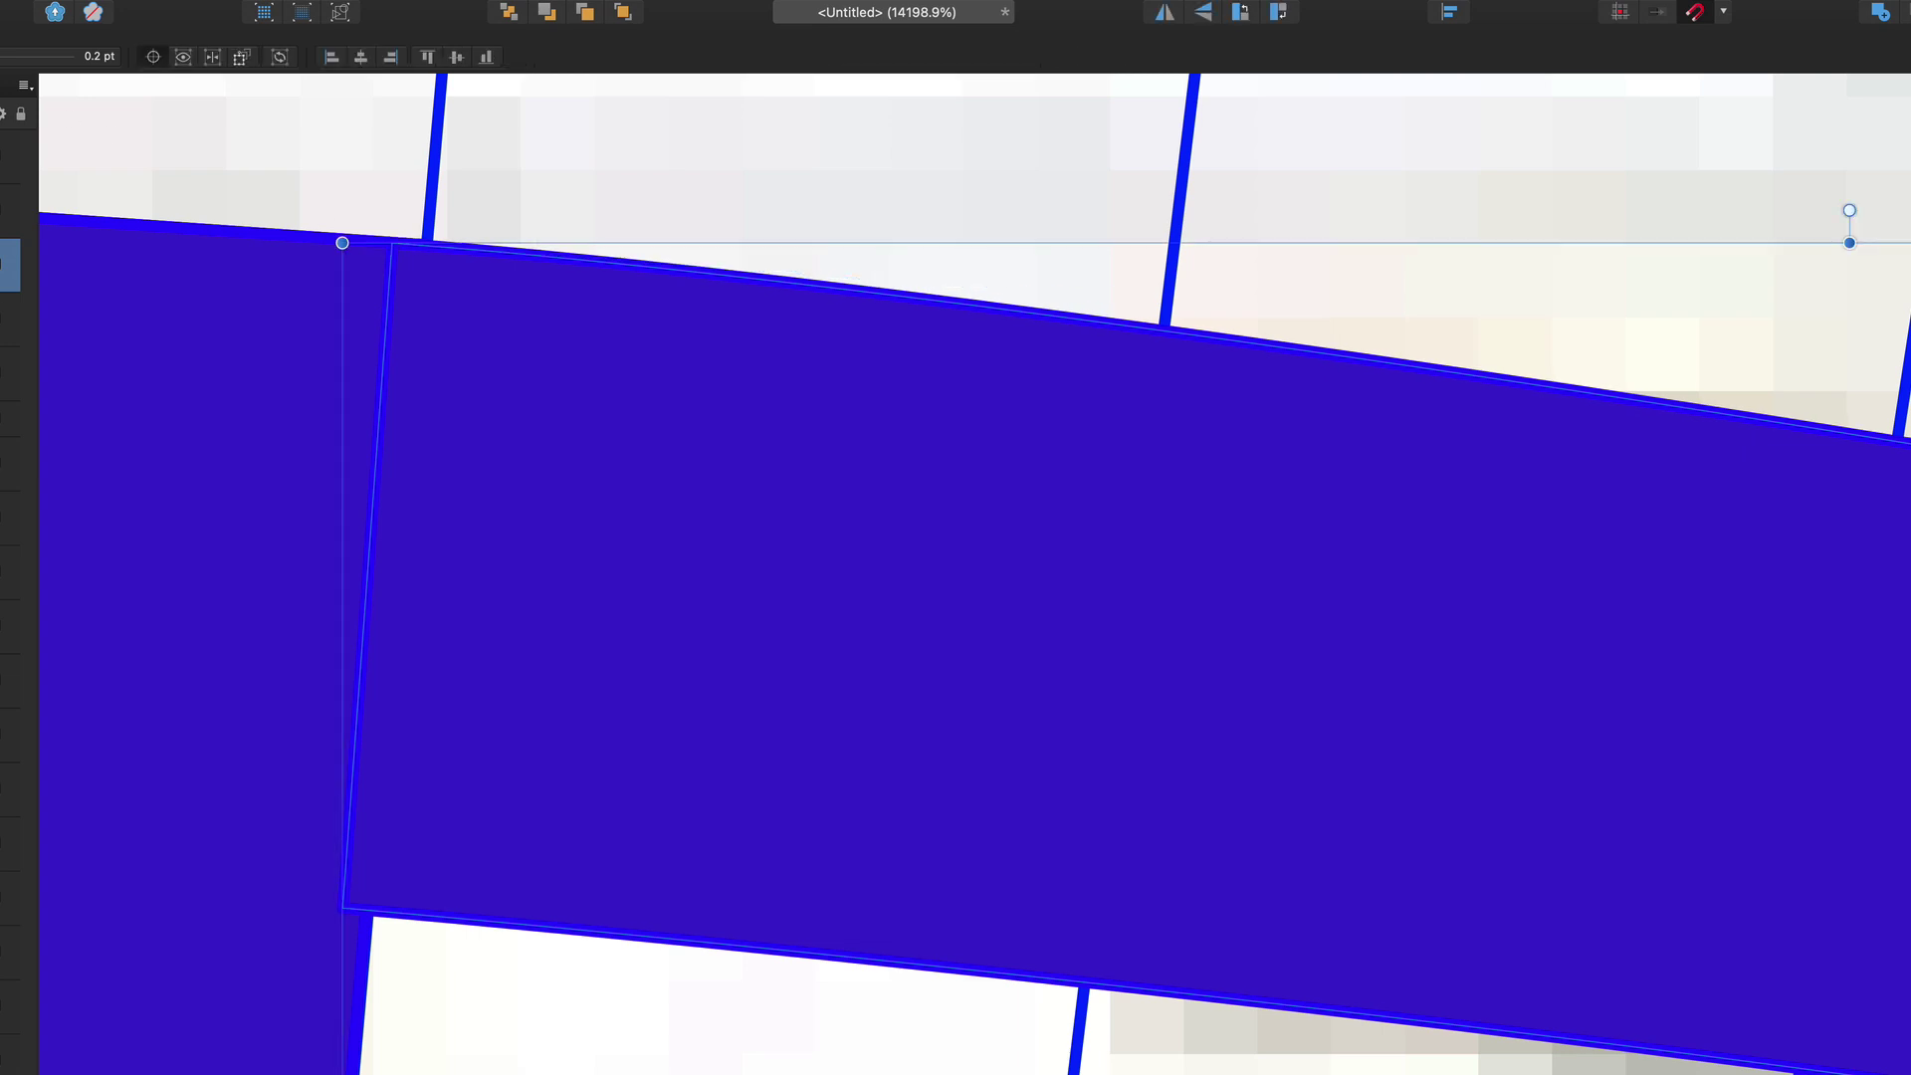
pyautogui.keyDown('shift'); pyautogui.click(203, 340); pyautogui.keyUp('shift')
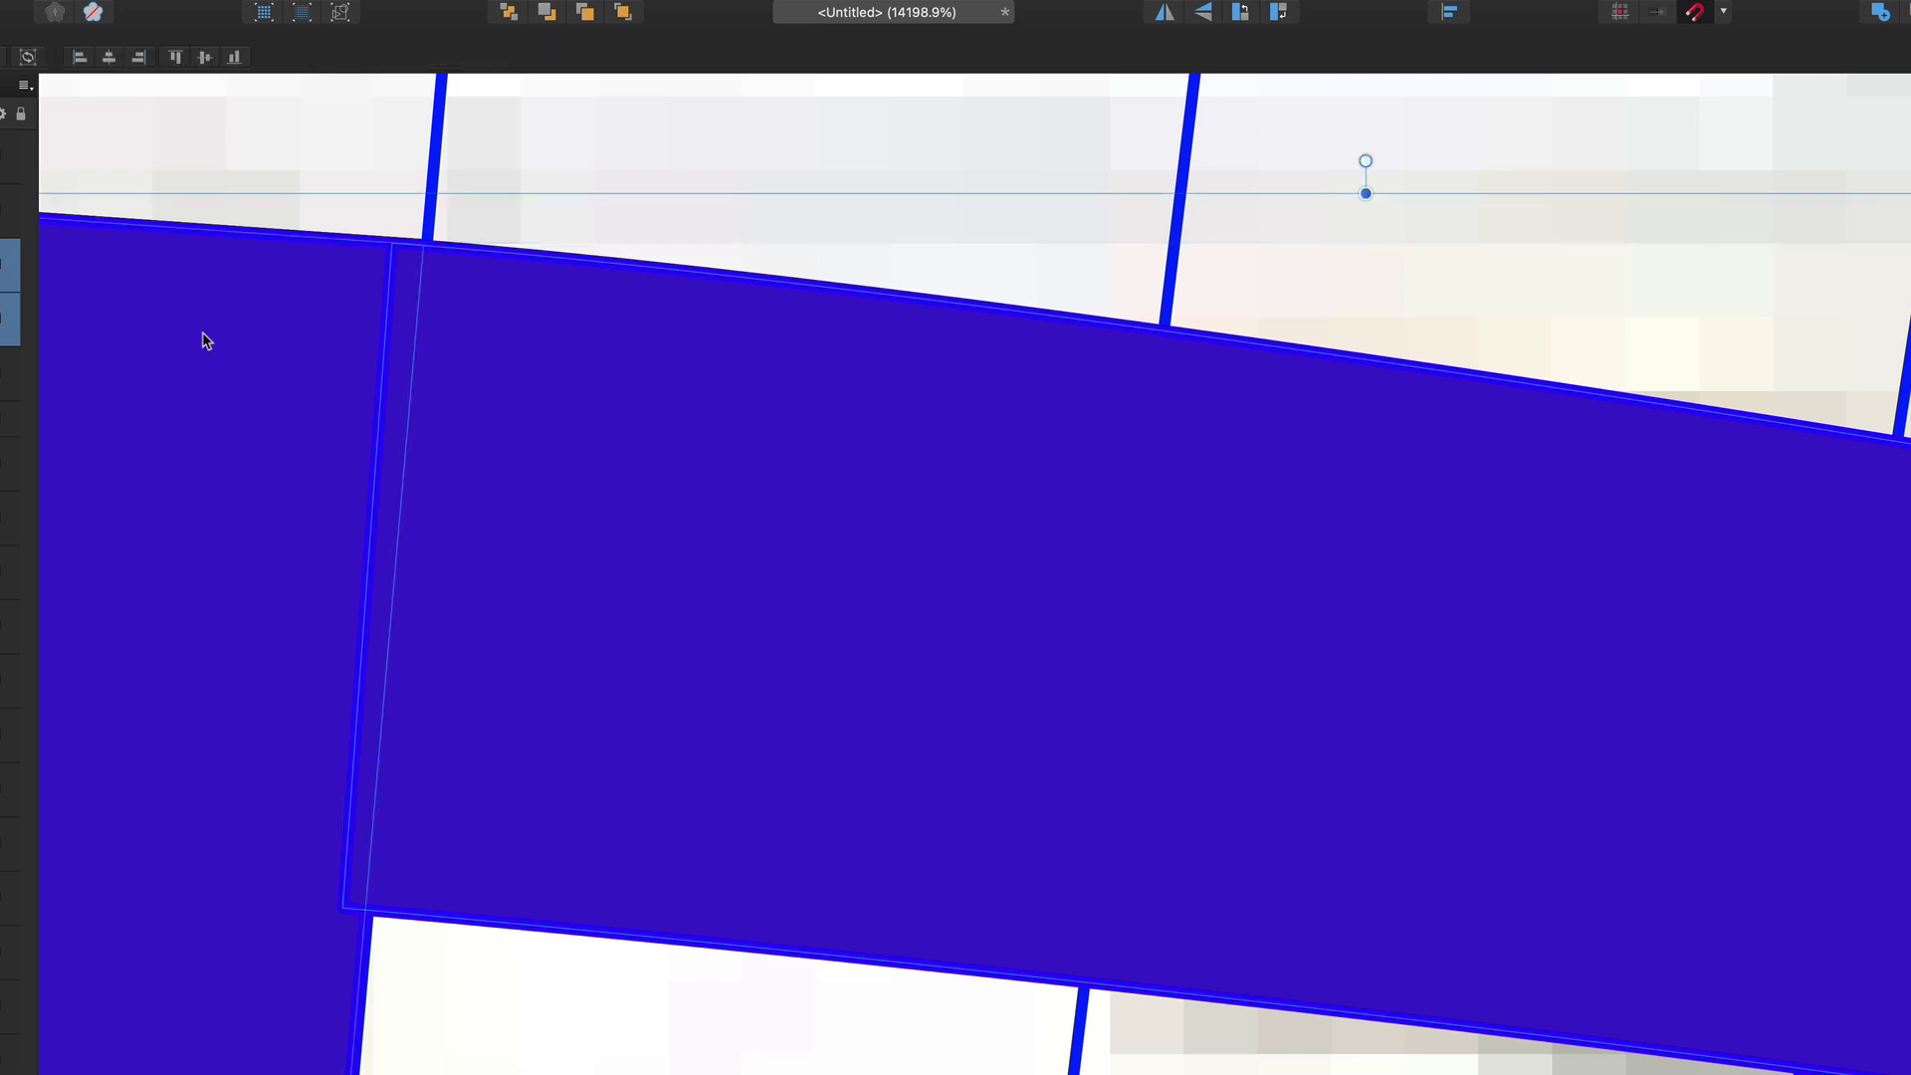
pyautogui.click(1881, 13)
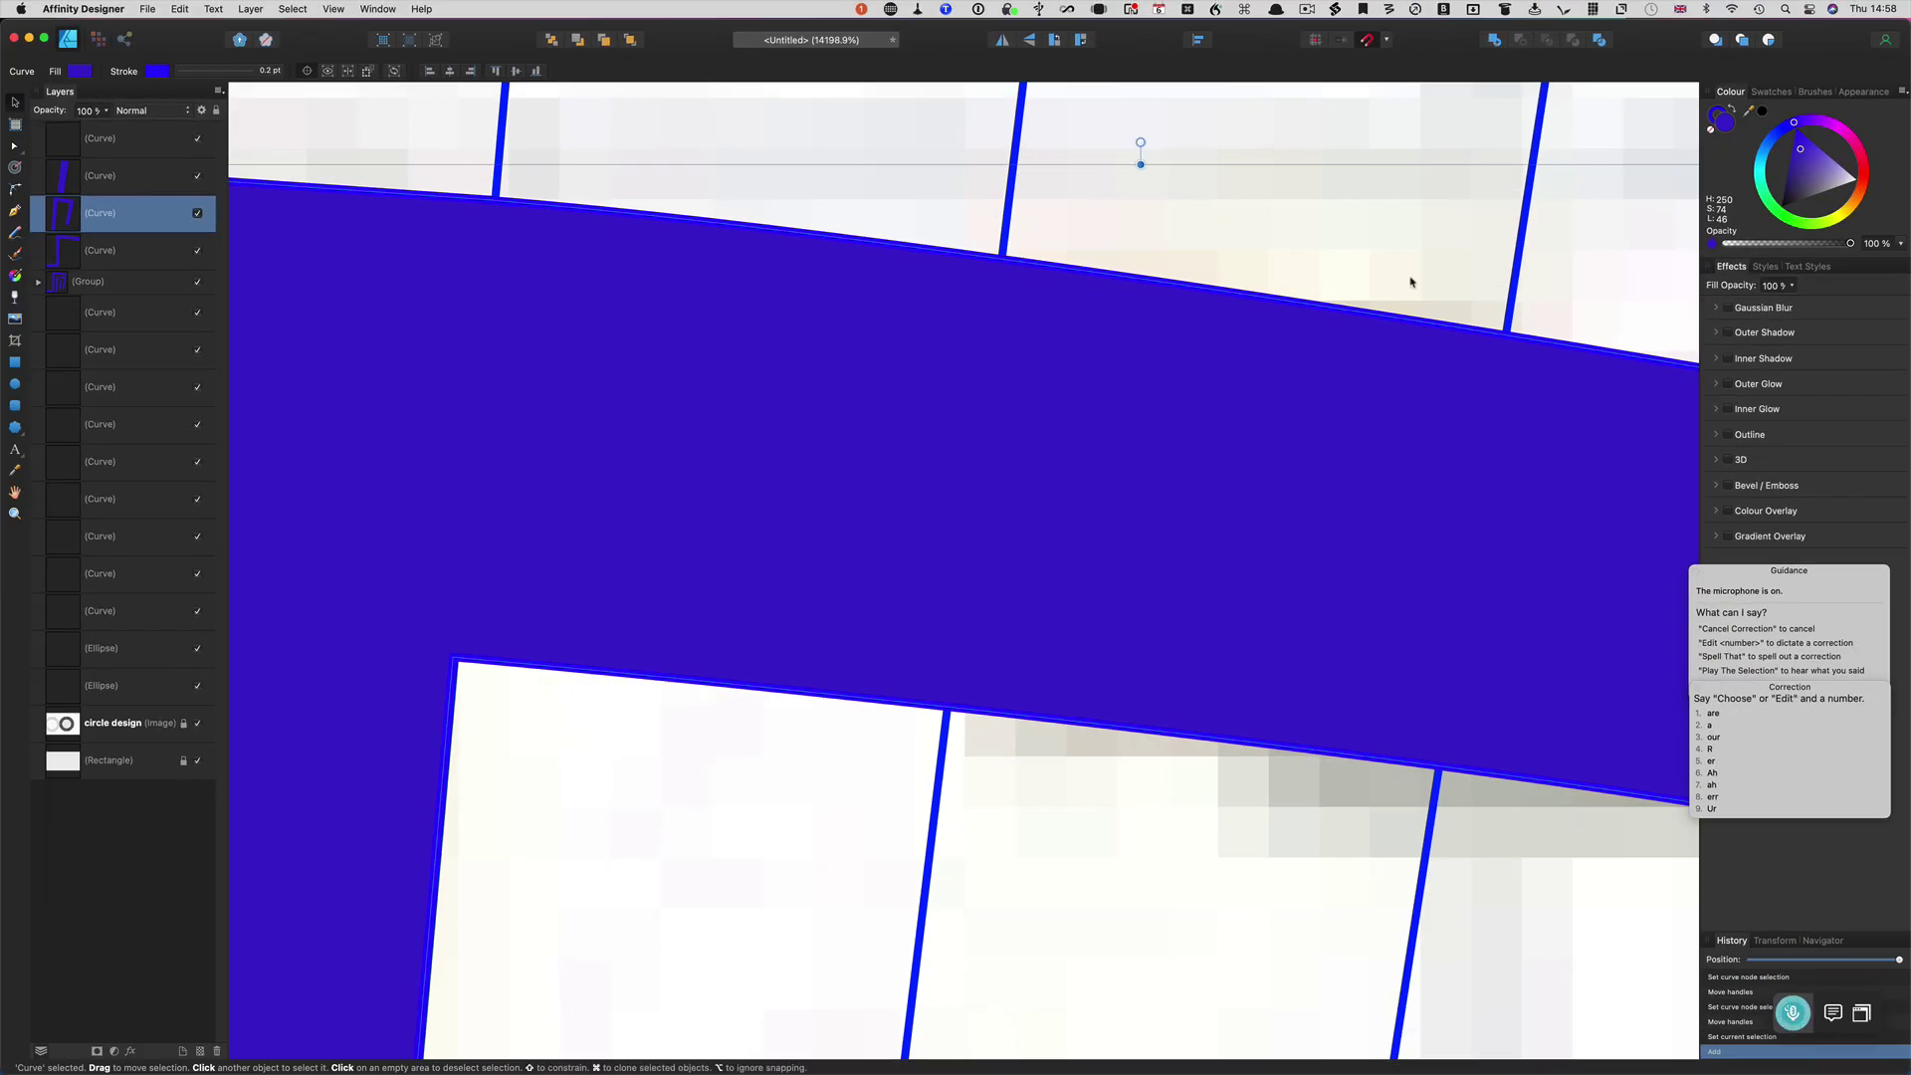
# Group the three key shapes: the short central bar, the merged inner hook and the outer hook.
pyautogui.scroll(-5, 1758, 363)
pyautogui.scroll(-3, 1410, 282)
pyautogui.keyDown('super'); pyautogui.click(130, 175); pyautogui.keyUp('super')
pyautogui.keyDown('super'); pyautogui.click(129, 250); pyautogui.keyUp('super')
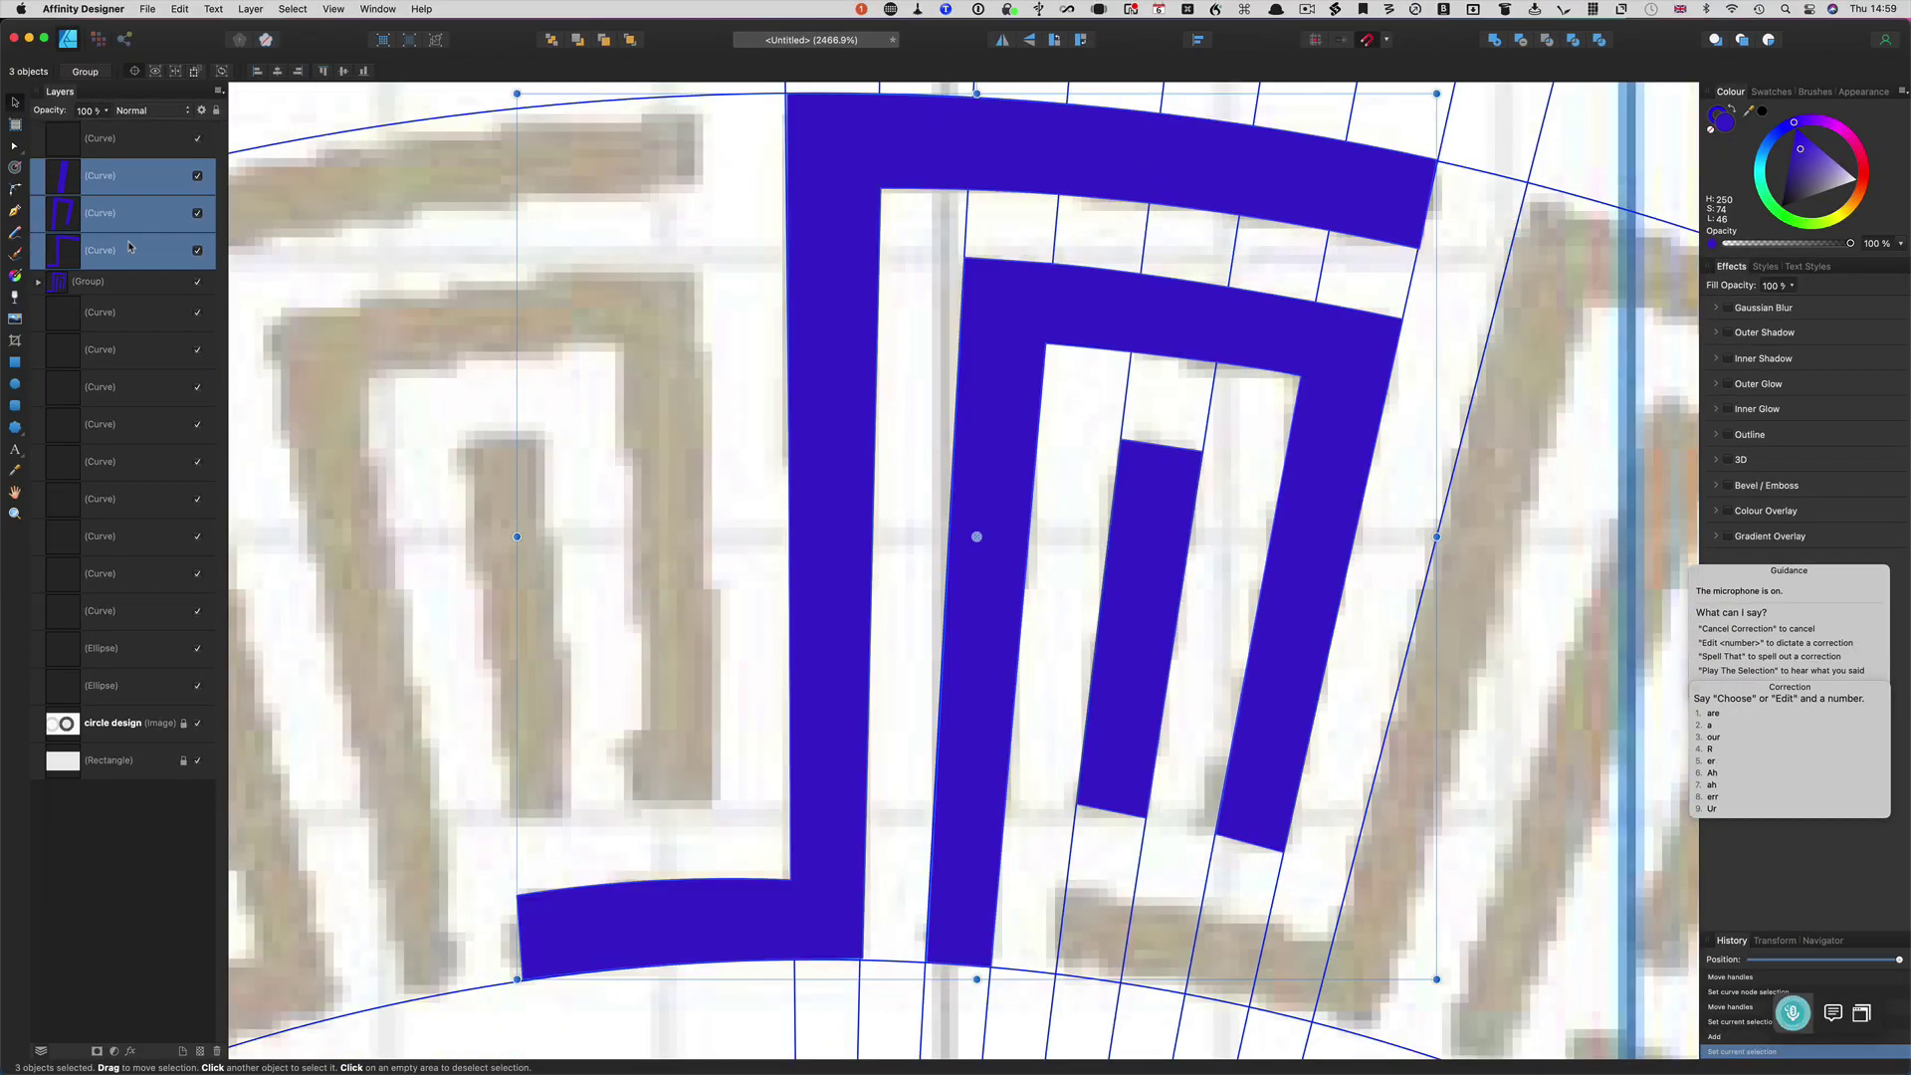
pyautogui.press('super+g')
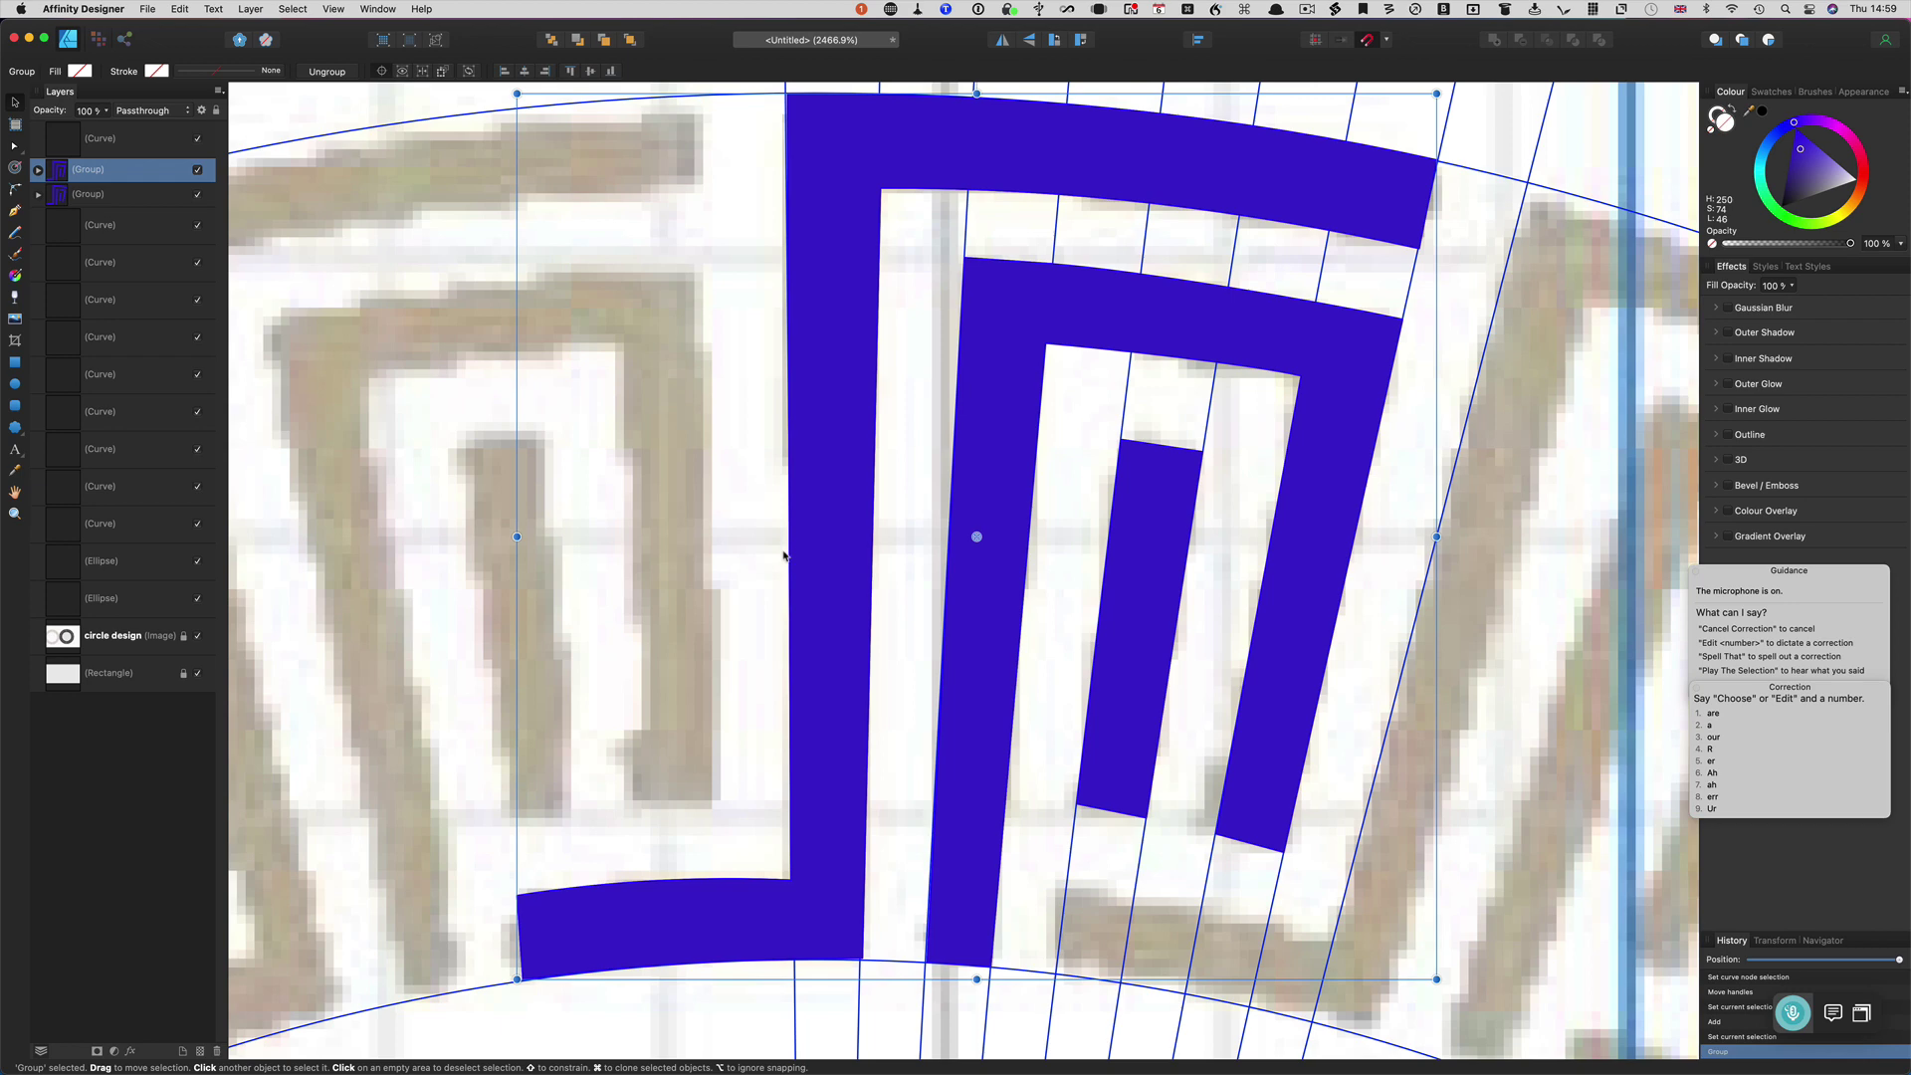
# Move the new key group's transform origin to the common centre where the radial construction lines cross.
pyautogui.scroll(-5, 783, 556)
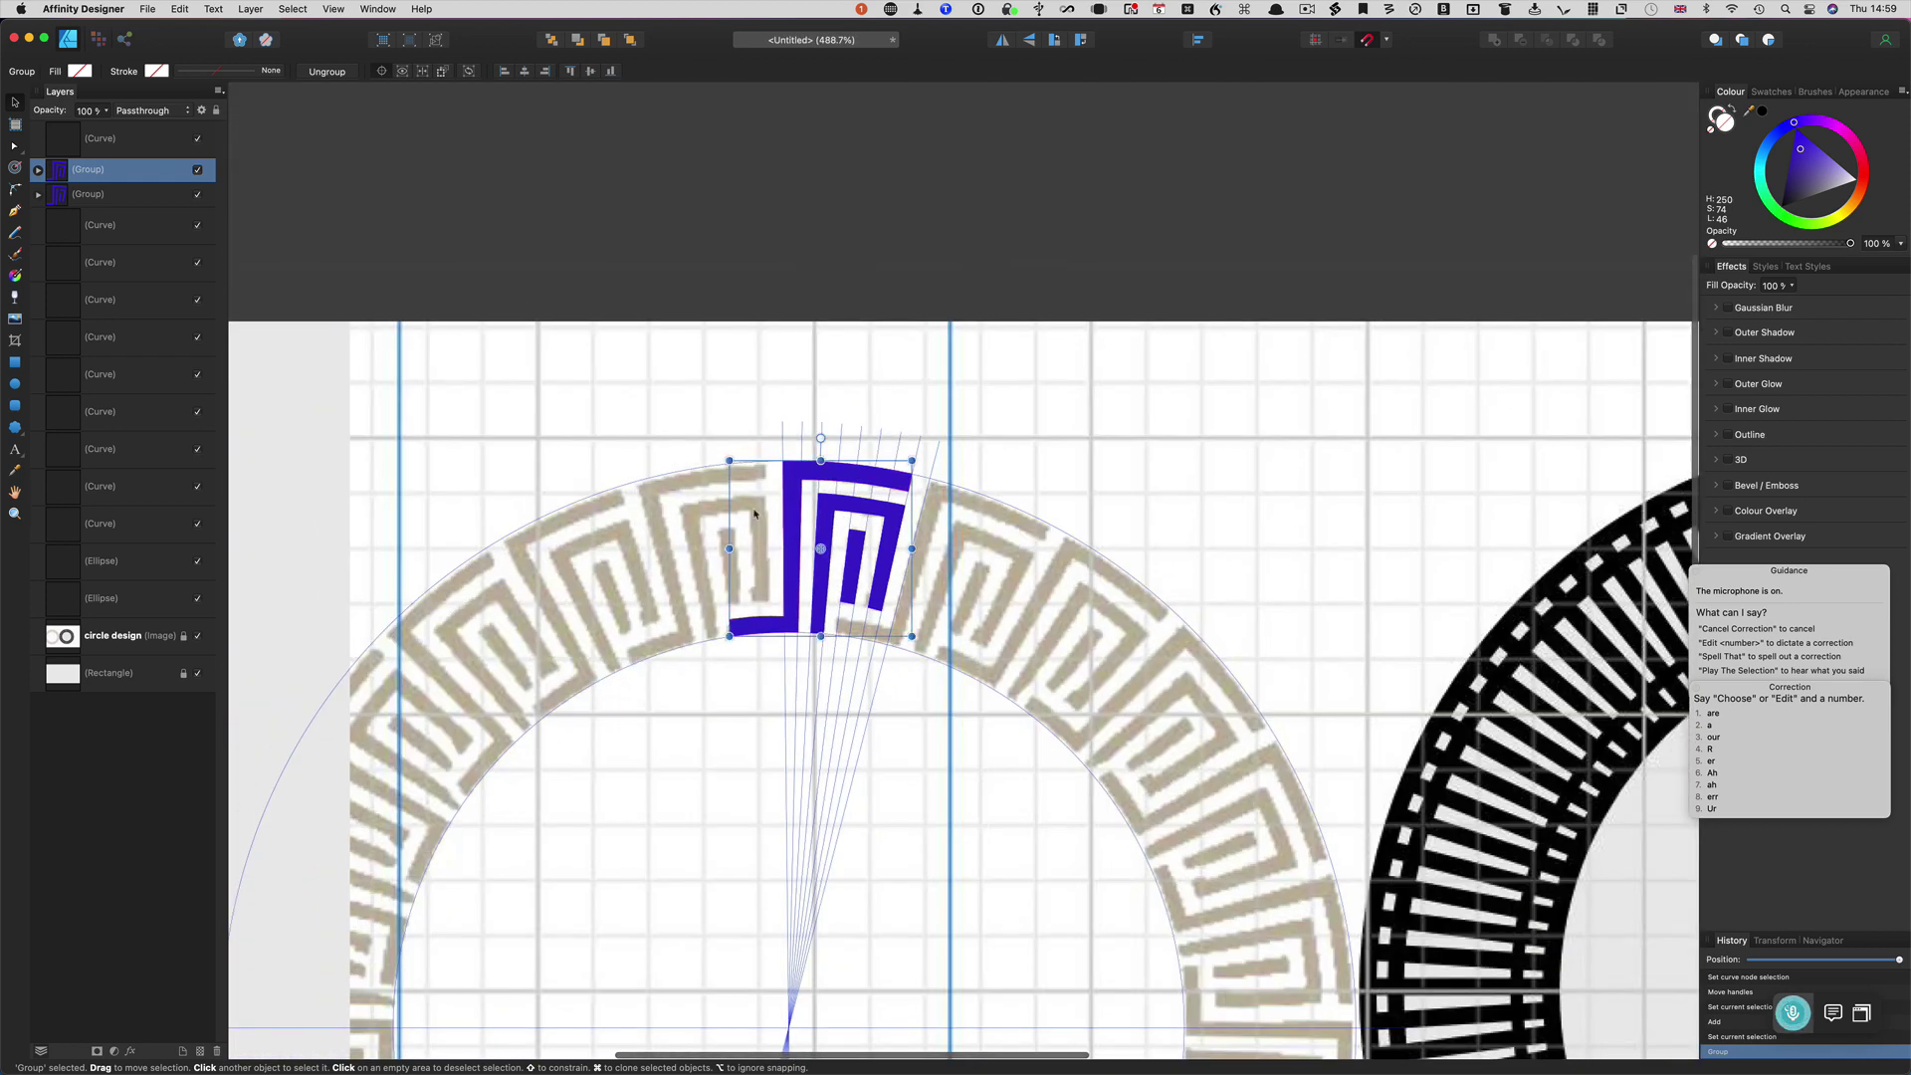
pyautogui.scroll(-3, 821, 548)
pyautogui.moveTo(820, 300); pyautogui.dragTo(786, 780)
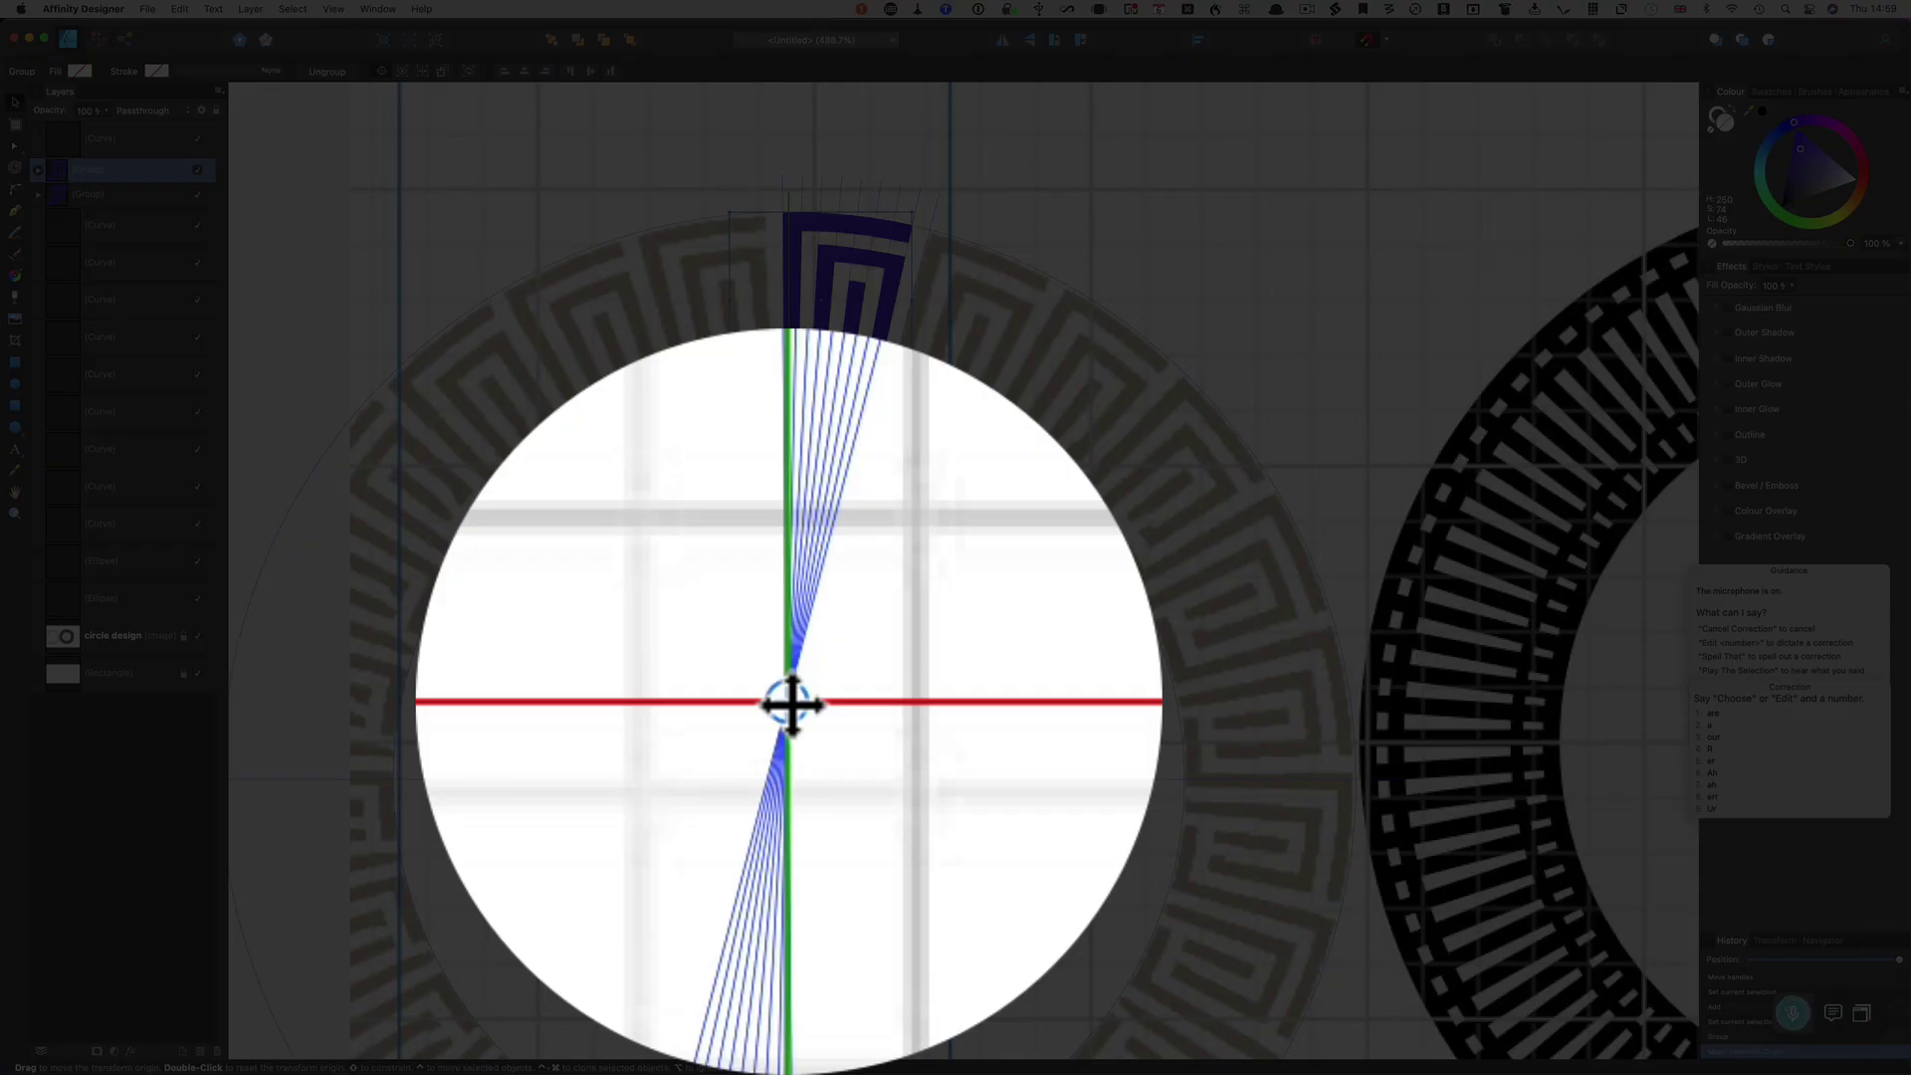
pyautogui.moveTo(786, 779); pyautogui.dragTo(789, 780)
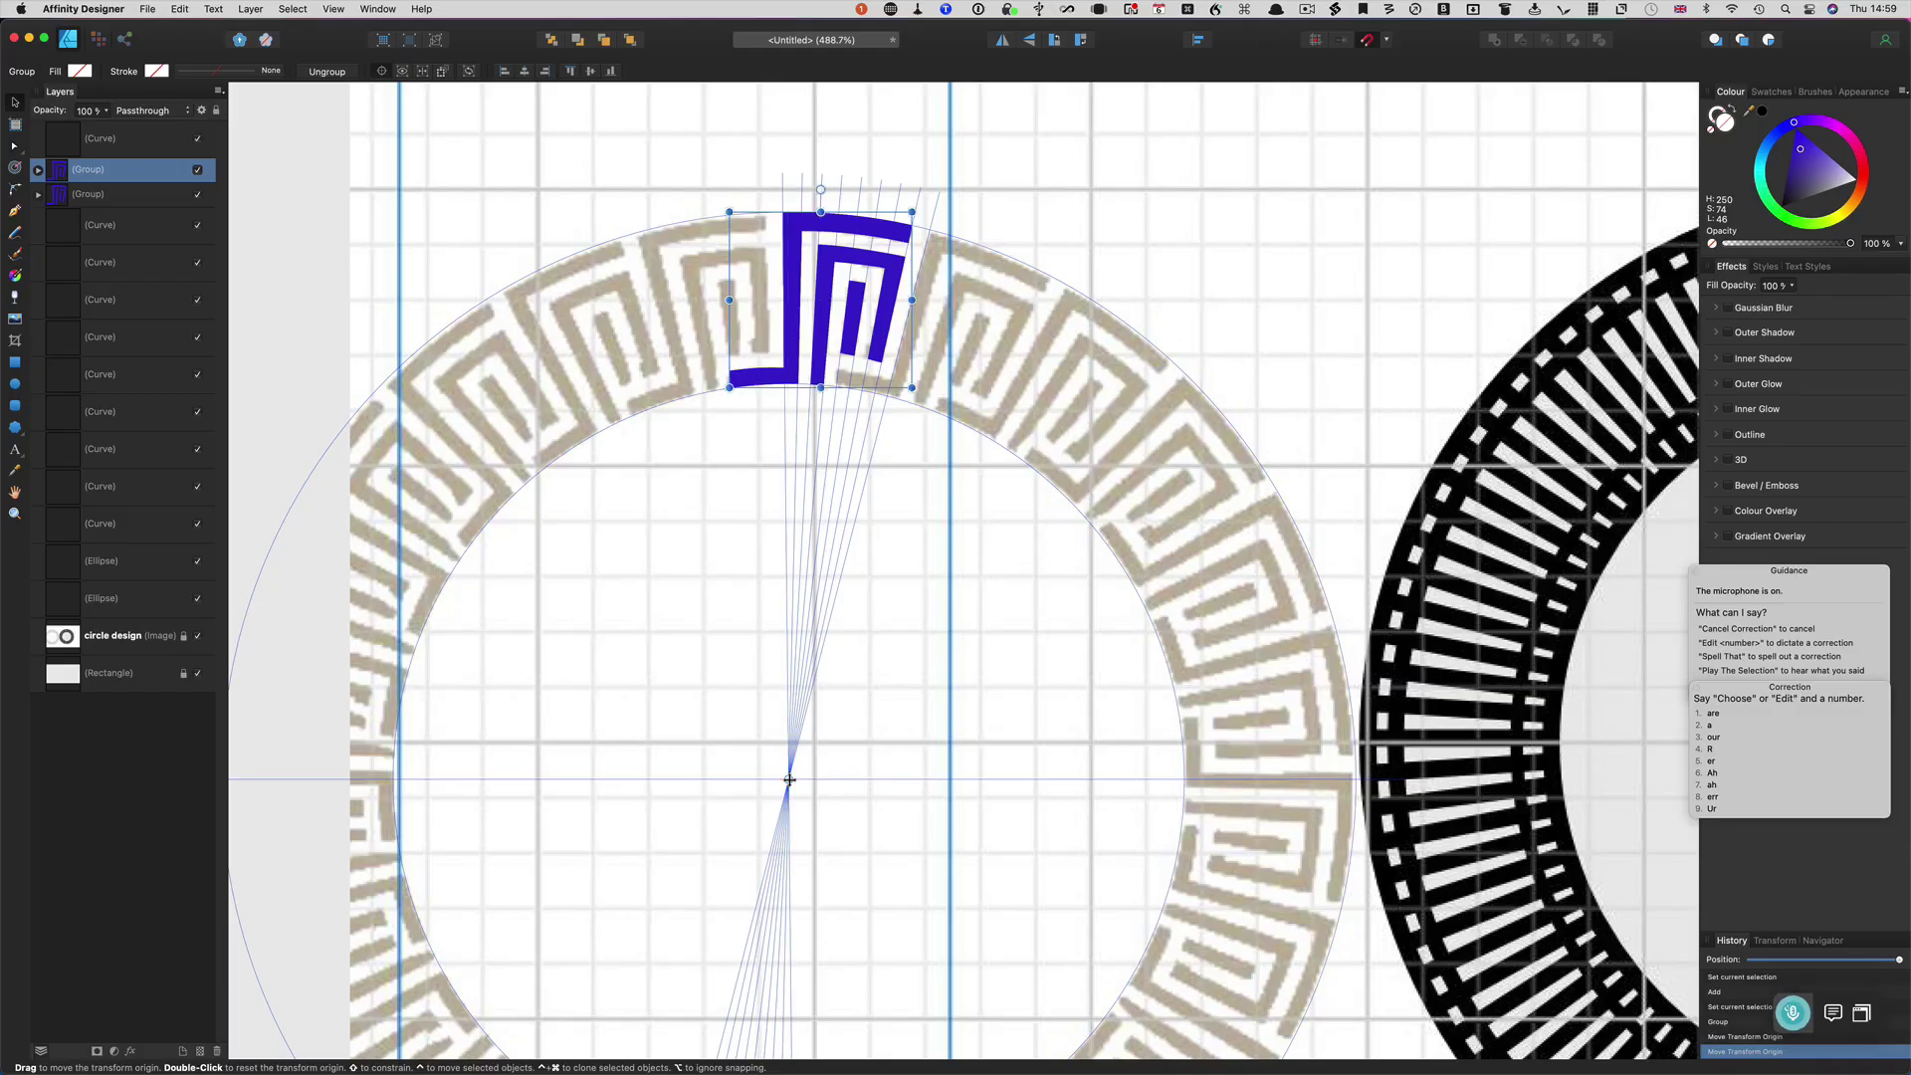
# Duplicate the merged key group and rotate the copy 15° clockwise about the circle centre onto the neighbouring motif.
pyautogui.scroll(5, 789, 781)
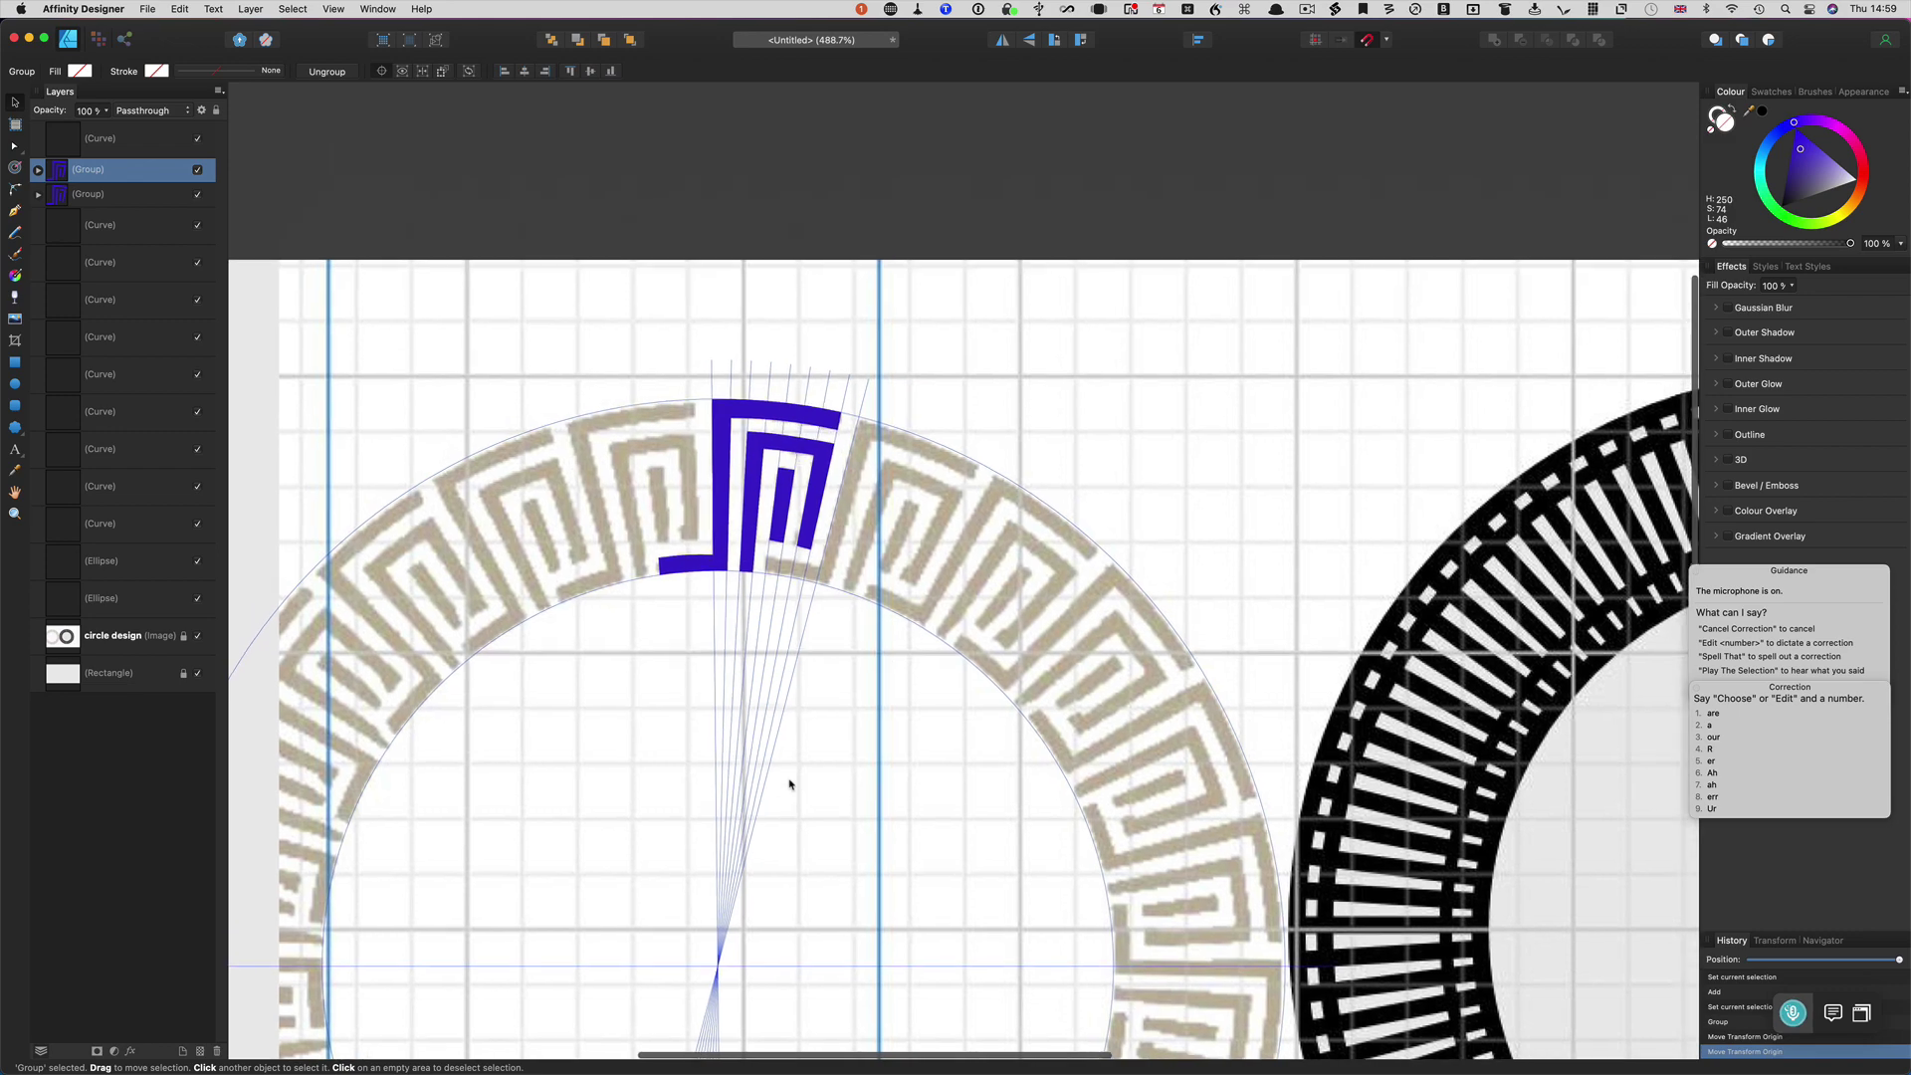
pyautogui.scroll(6, 789, 784)
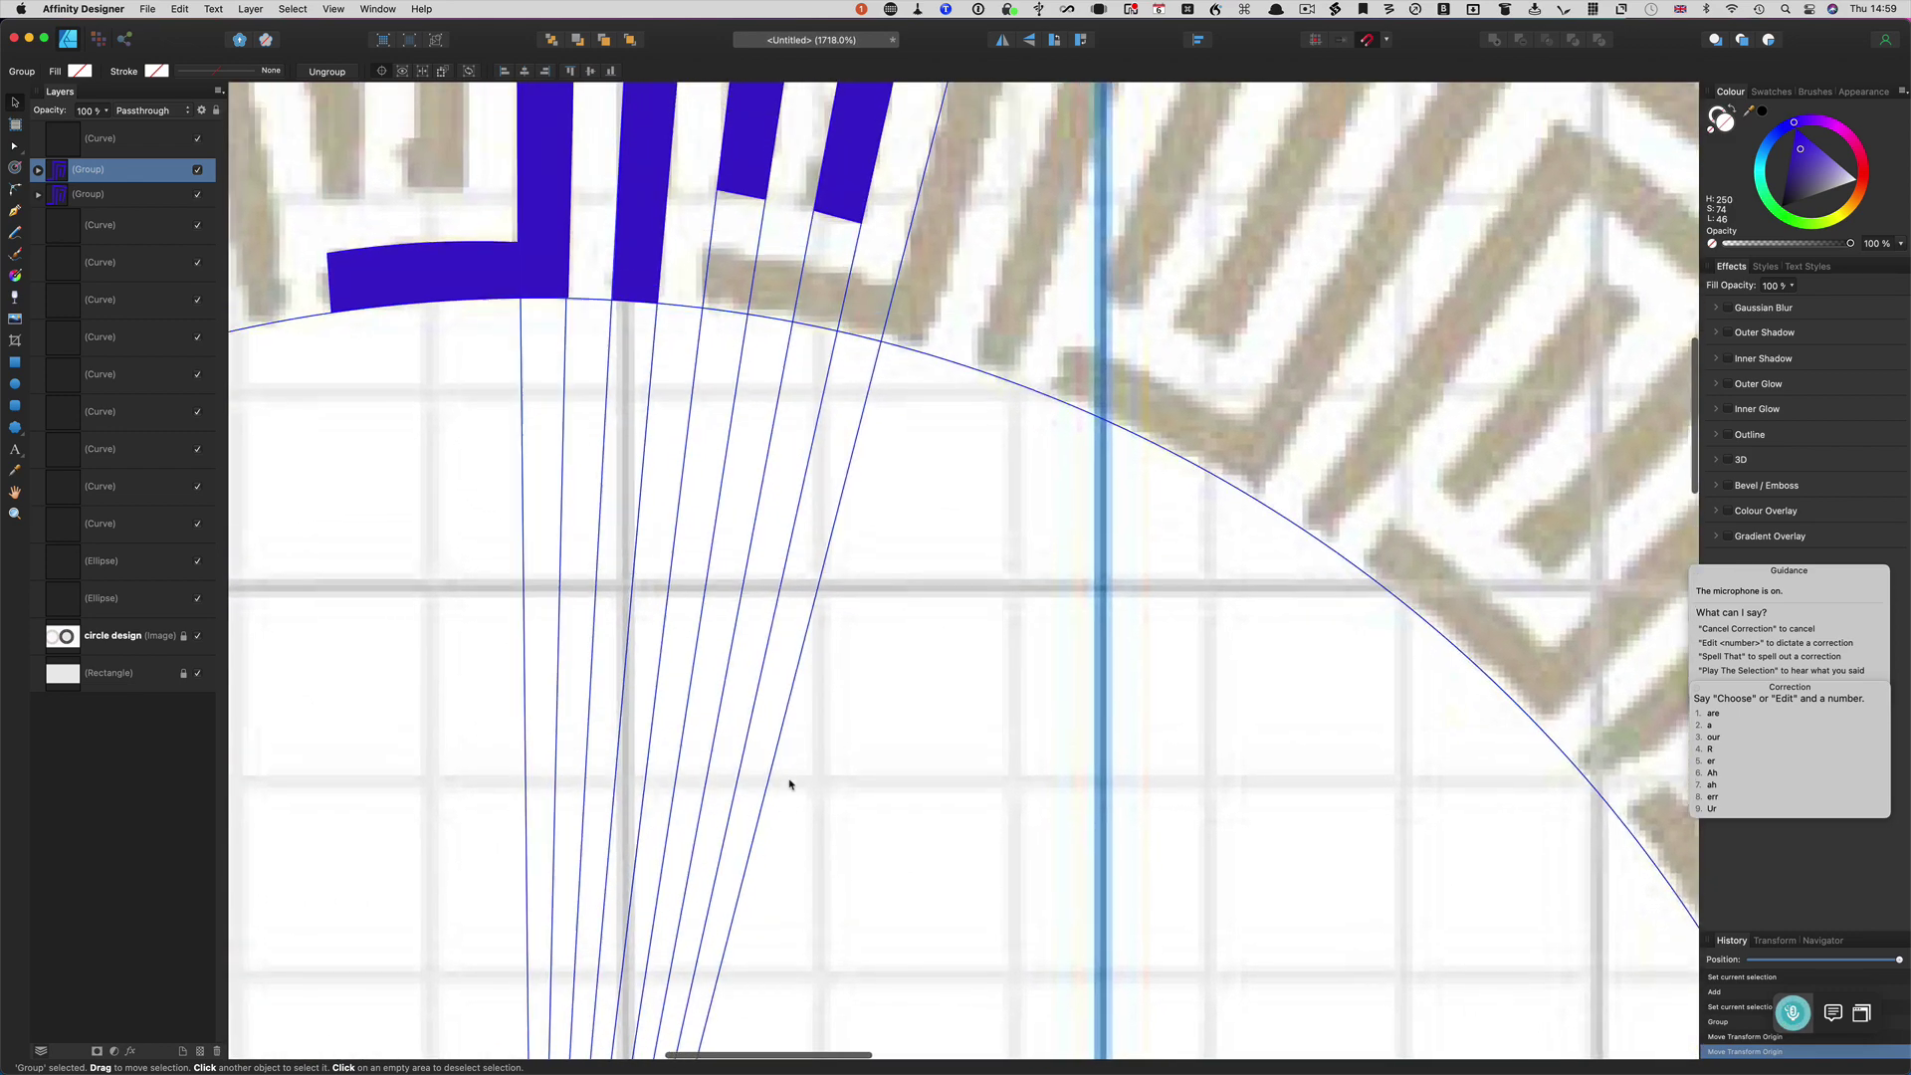
pyautogui.scroll(5, 790, 784)
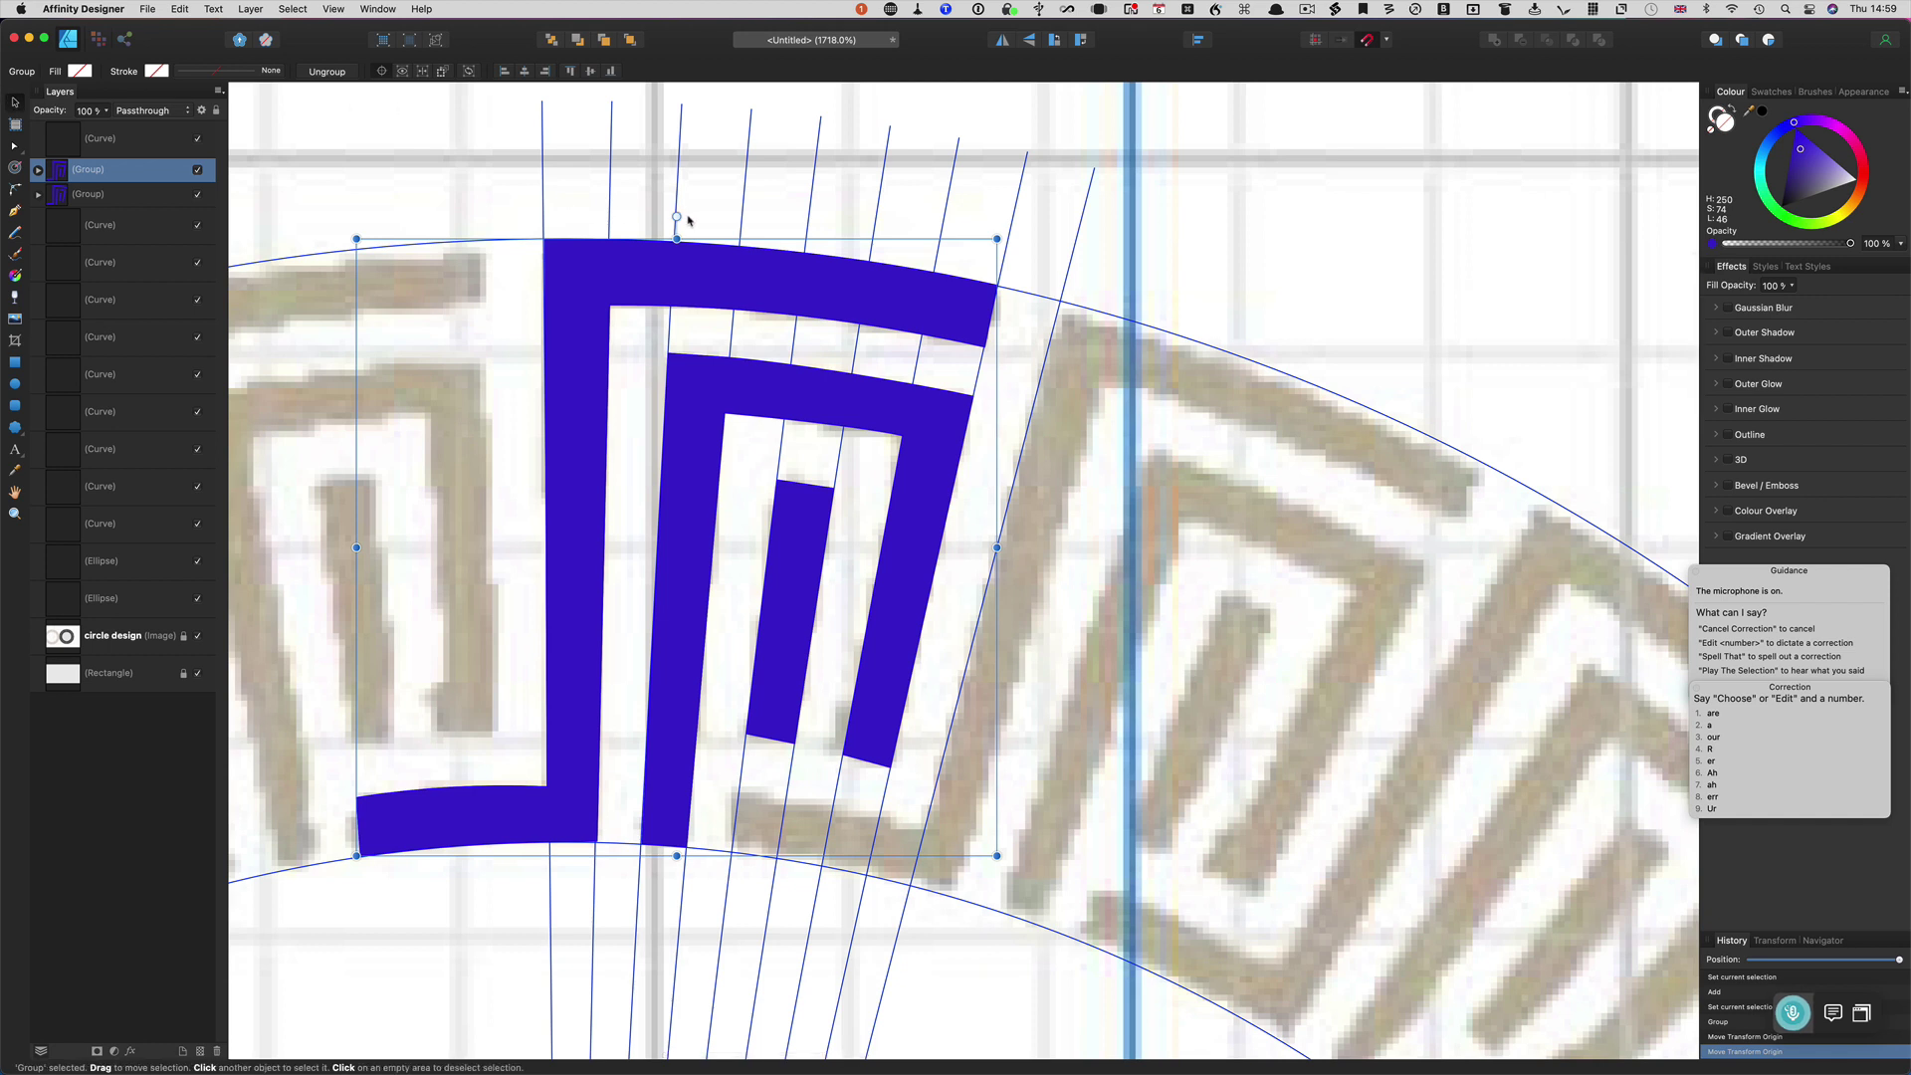
pyautogui.press('super+j')
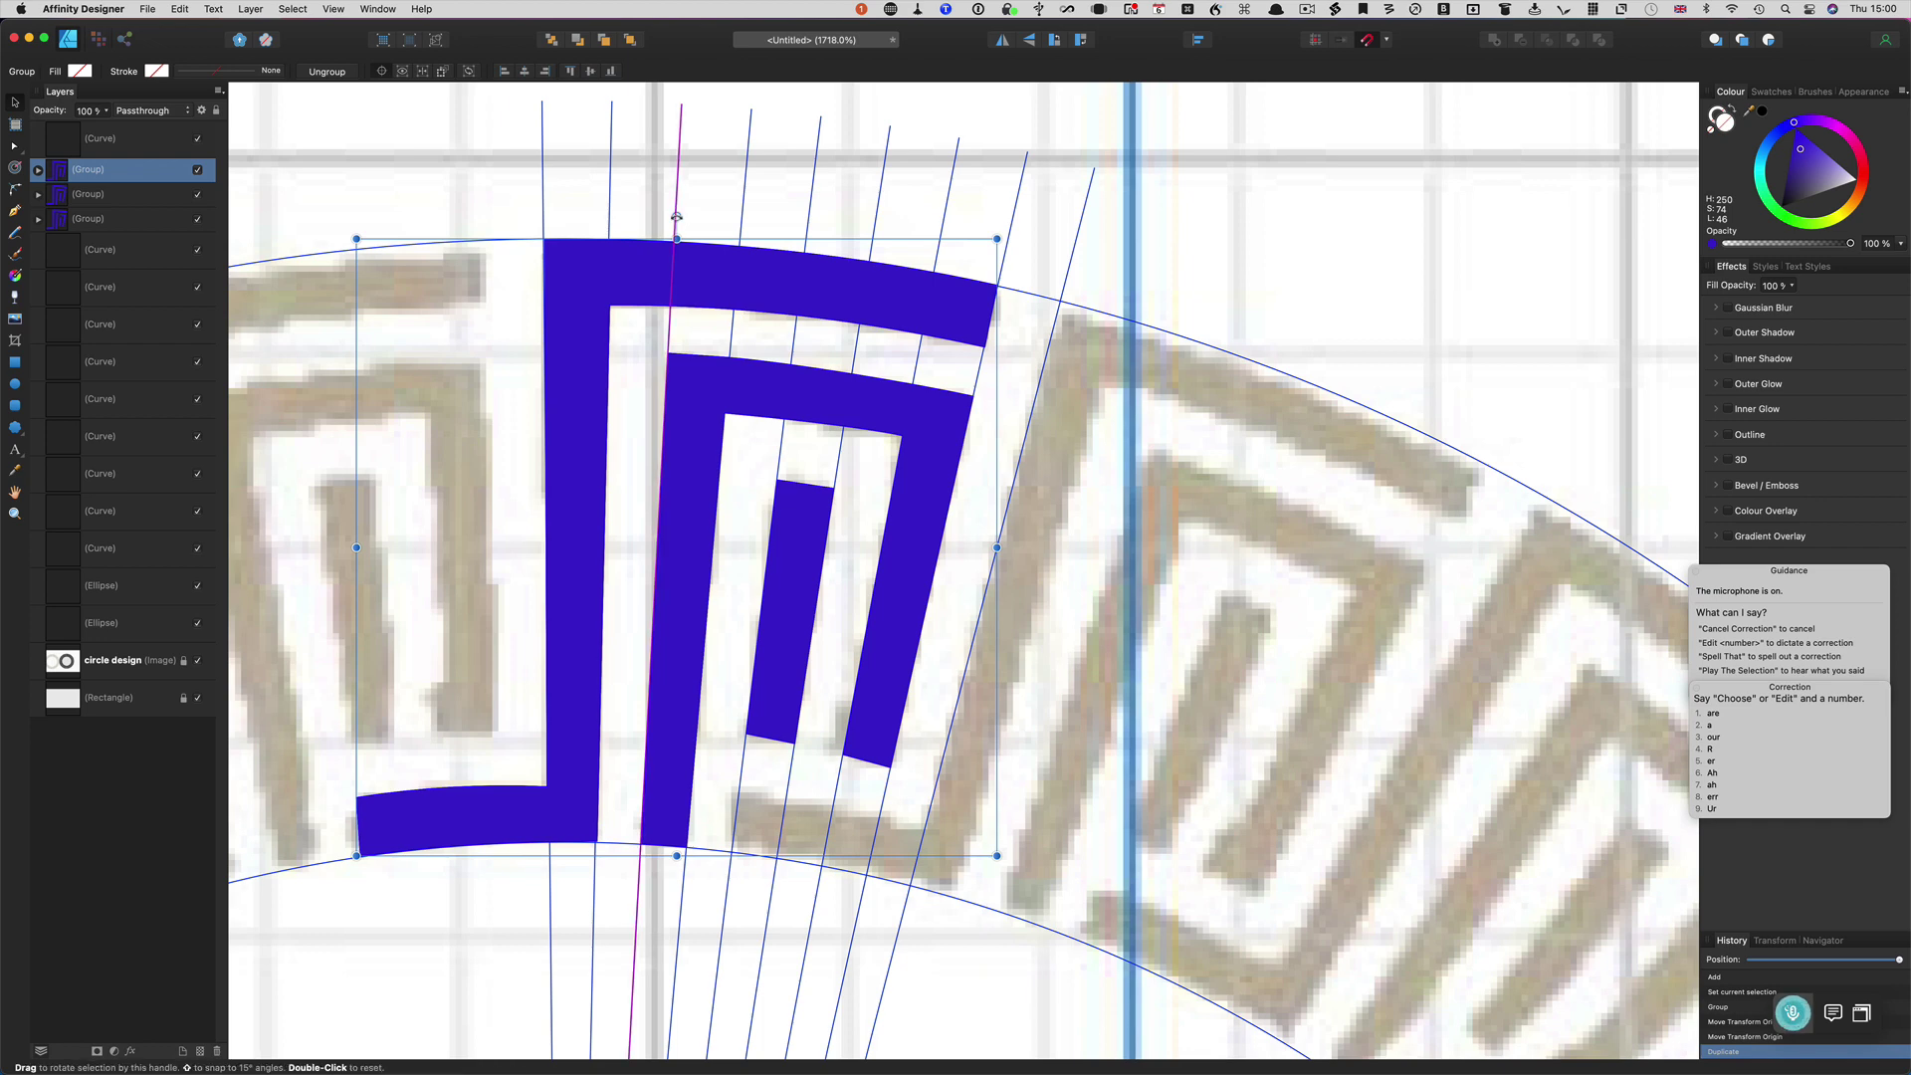
pyautogui.moveTo(677, 216); pyautogui.dragTo(1101, 400)
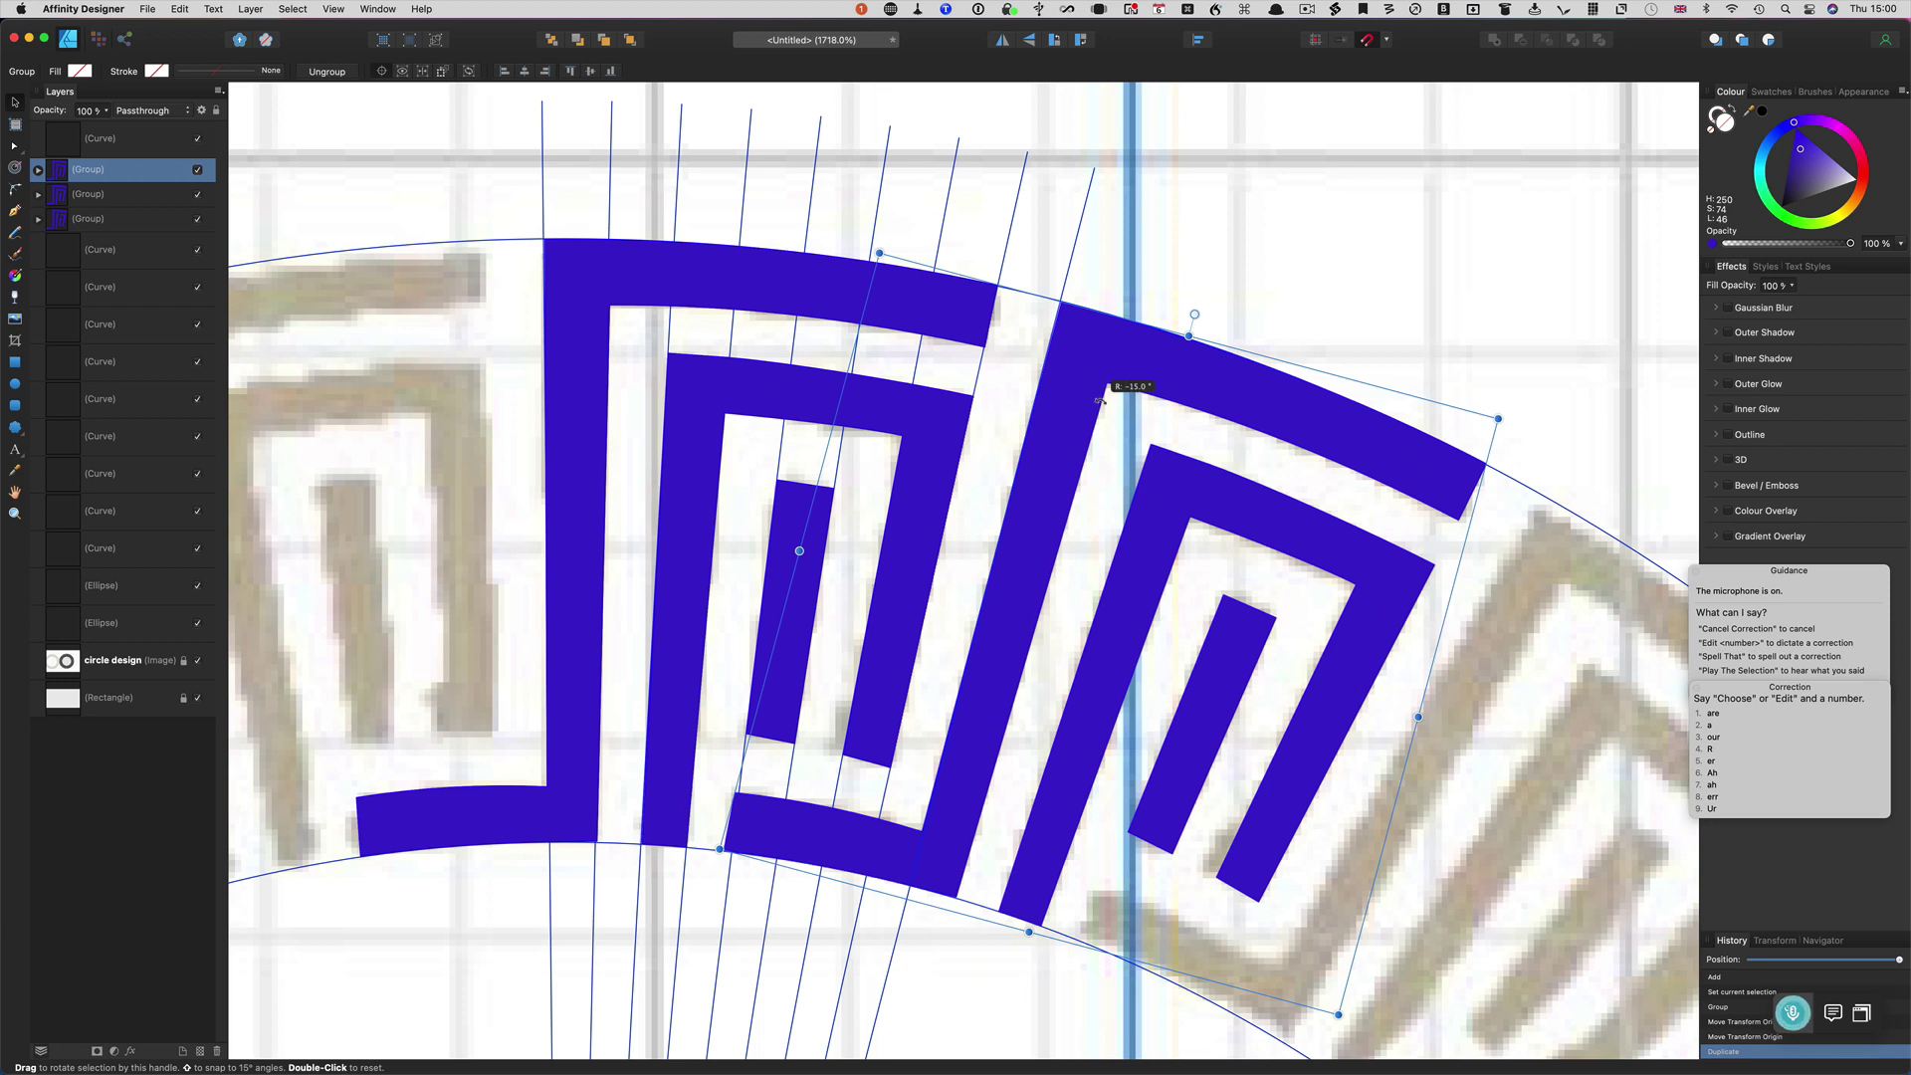
pyautogui.moveTo(1100, 400); pyautogui.dragTo(1101, 403)
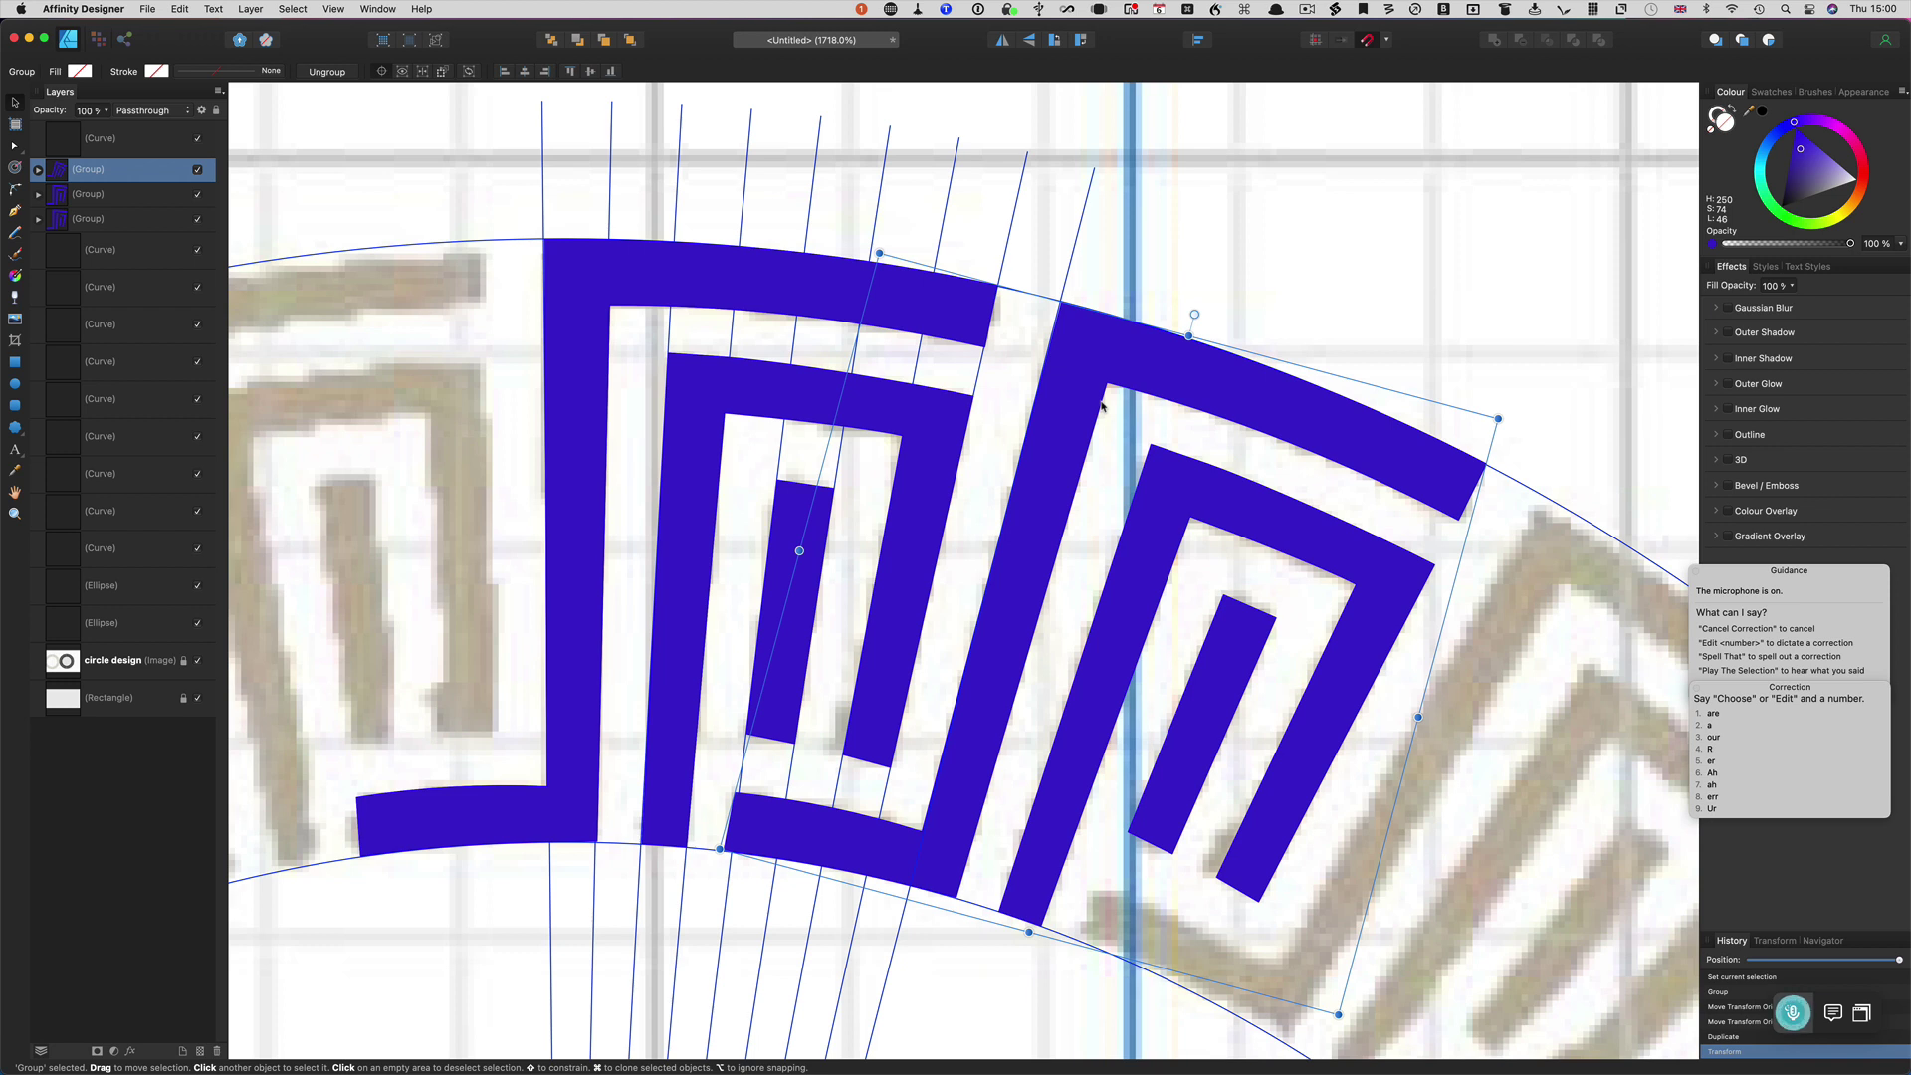
# Repeat the 15° rotated duplication of the key group around the centre until the motifs fill the whole ring.
pyautogui.press('super+0')
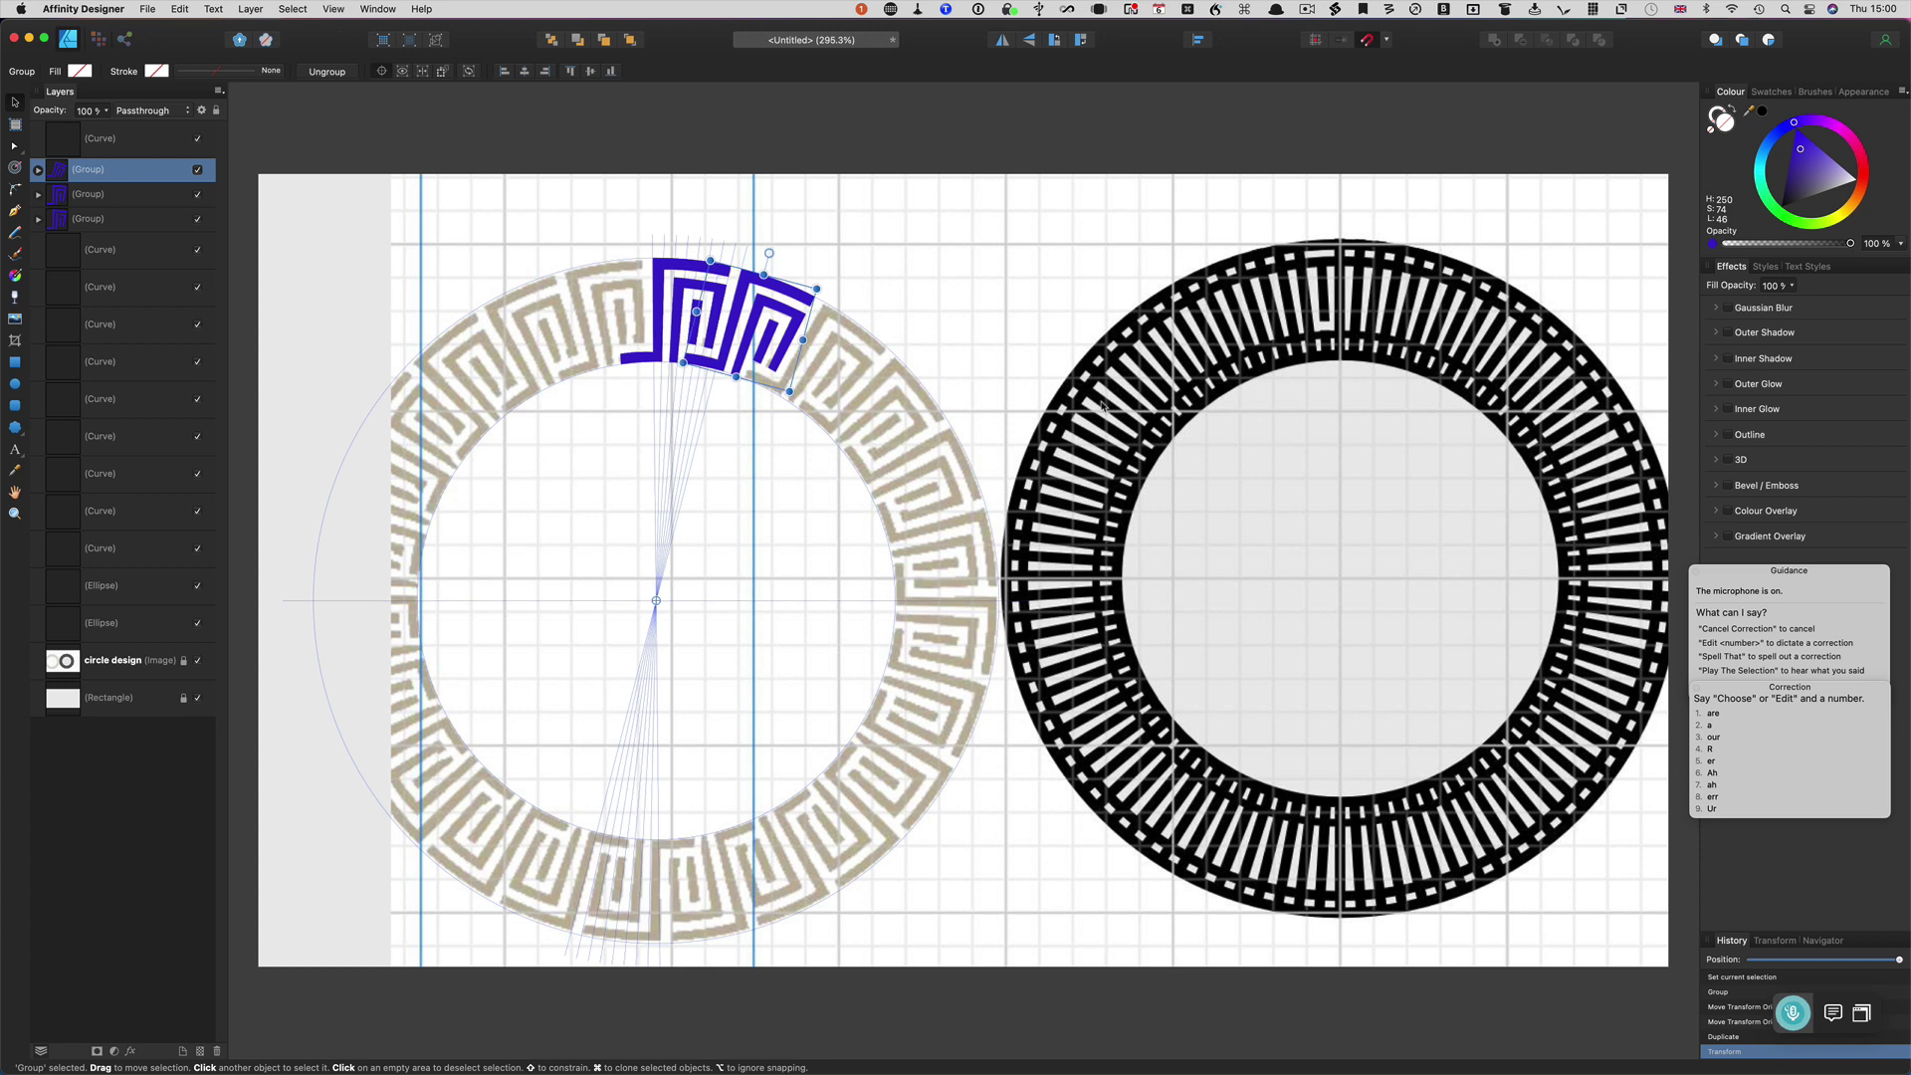
pyautogui.press('super+j')
pyautogui.press('super+j')
pyautogui.press('super+j')
pyautogui.press('super+j')
pyautogui.press('super+j')
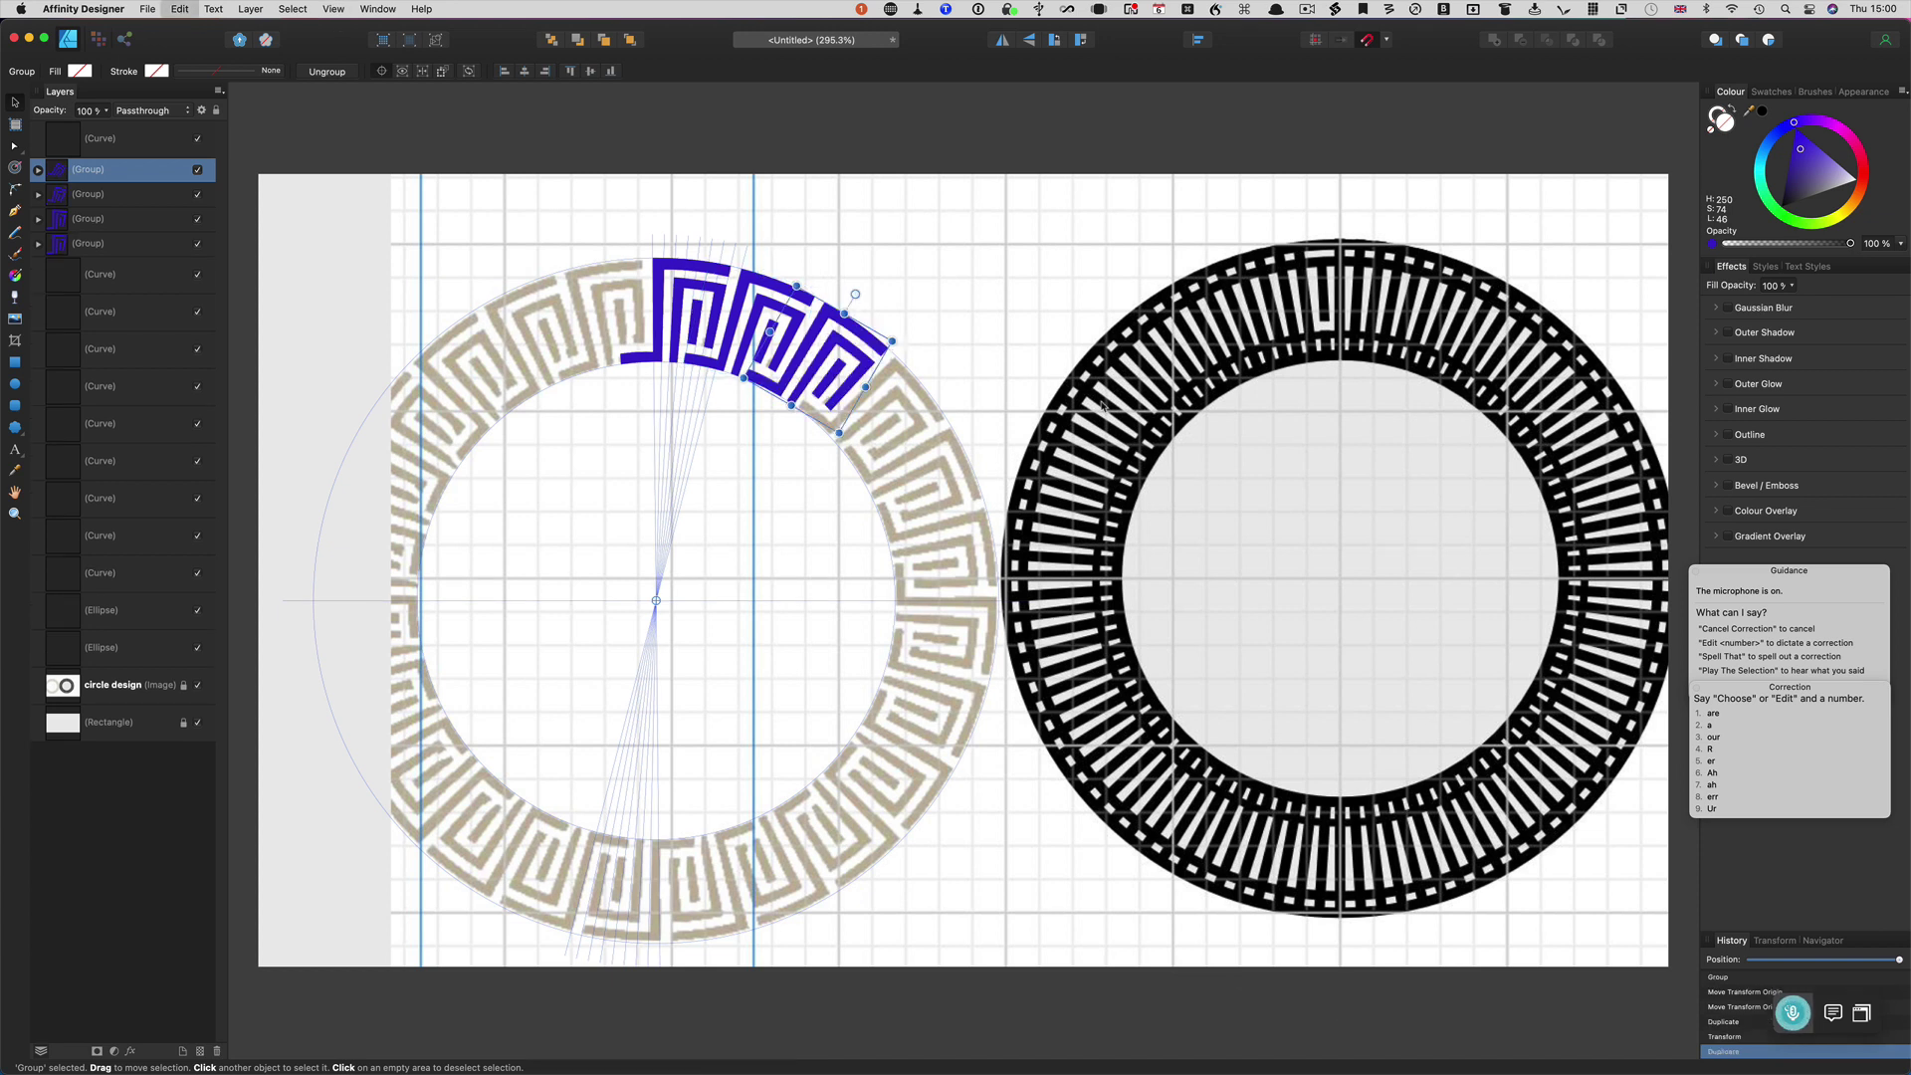
pyautogui.press('super+j')
pyautogui.press('super+j')
pyautogui.press('super+j')
pyautogui.press('super+j')
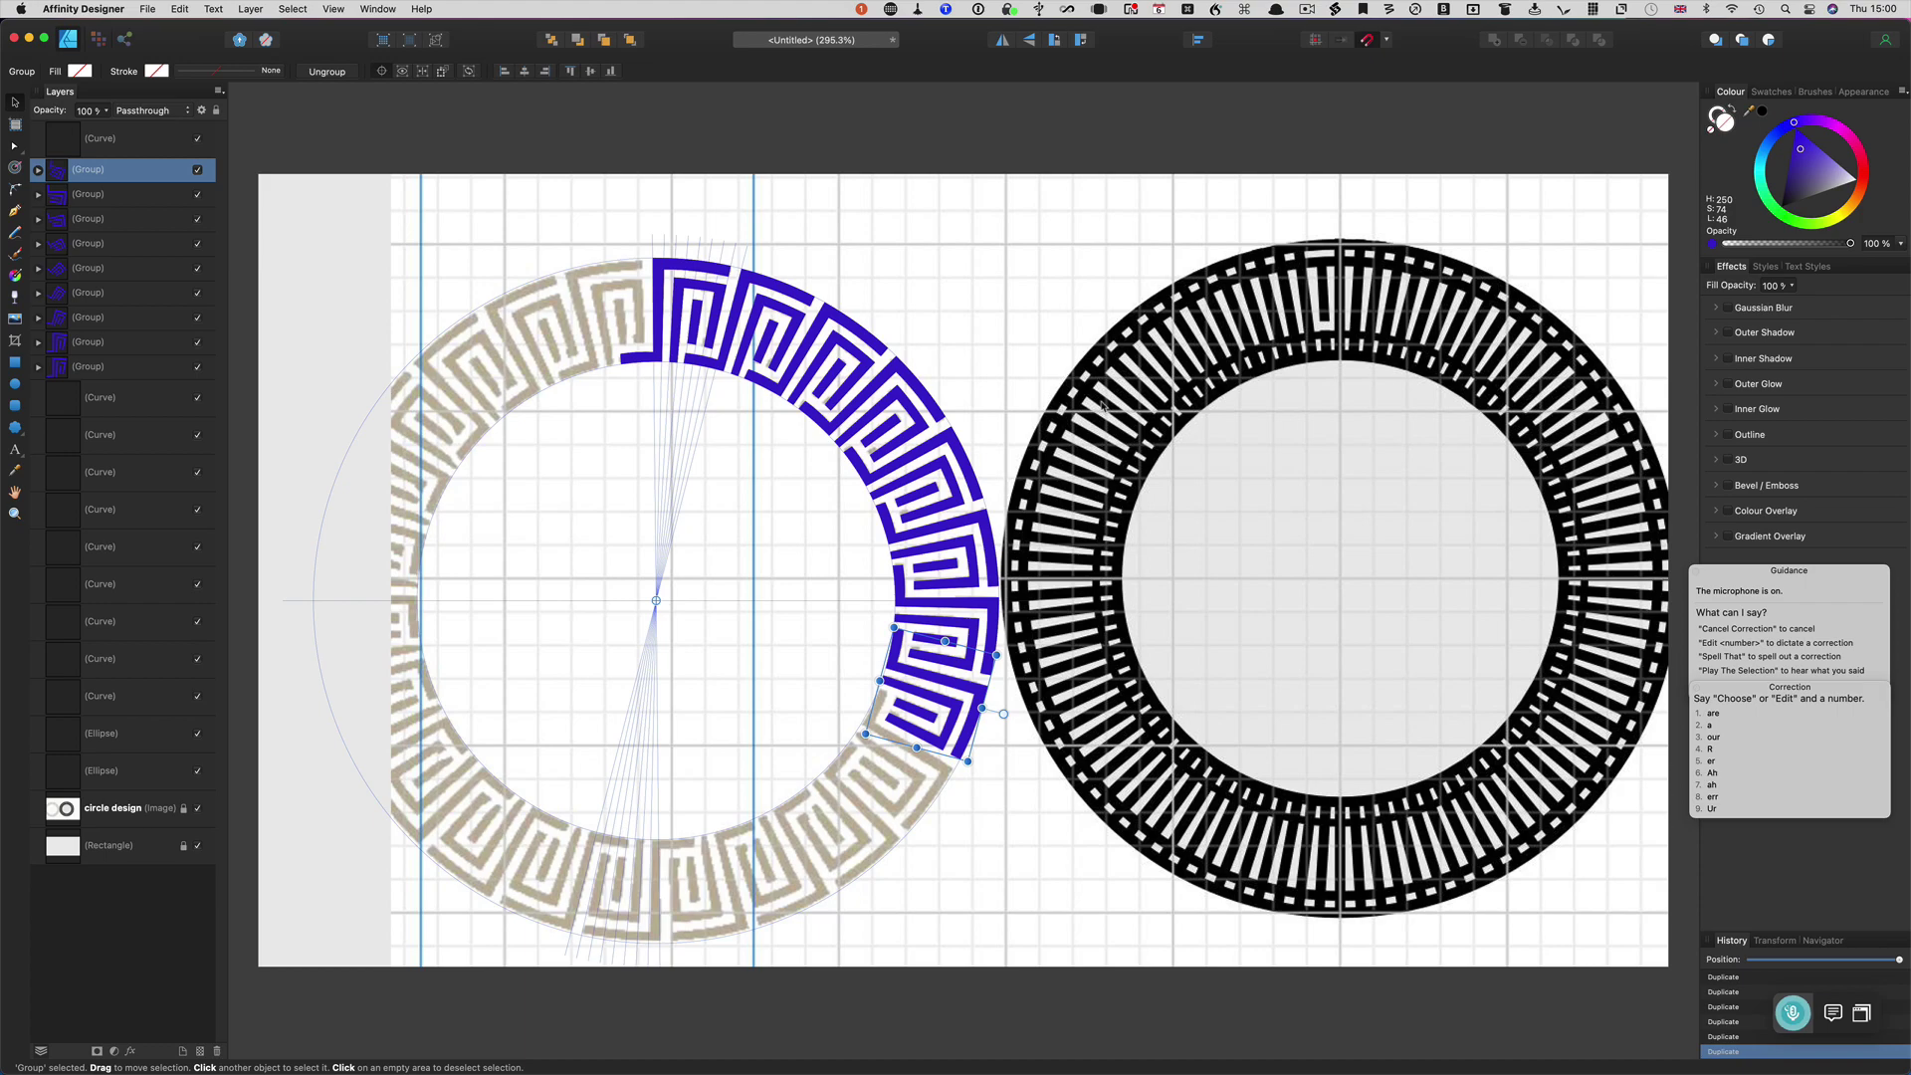
pyautogui.press('super+j')
pyautogui.press('super+j')
pyautogui.press('super+j')
pyautogui.press('super+j')
pyautogui.press('super+j')
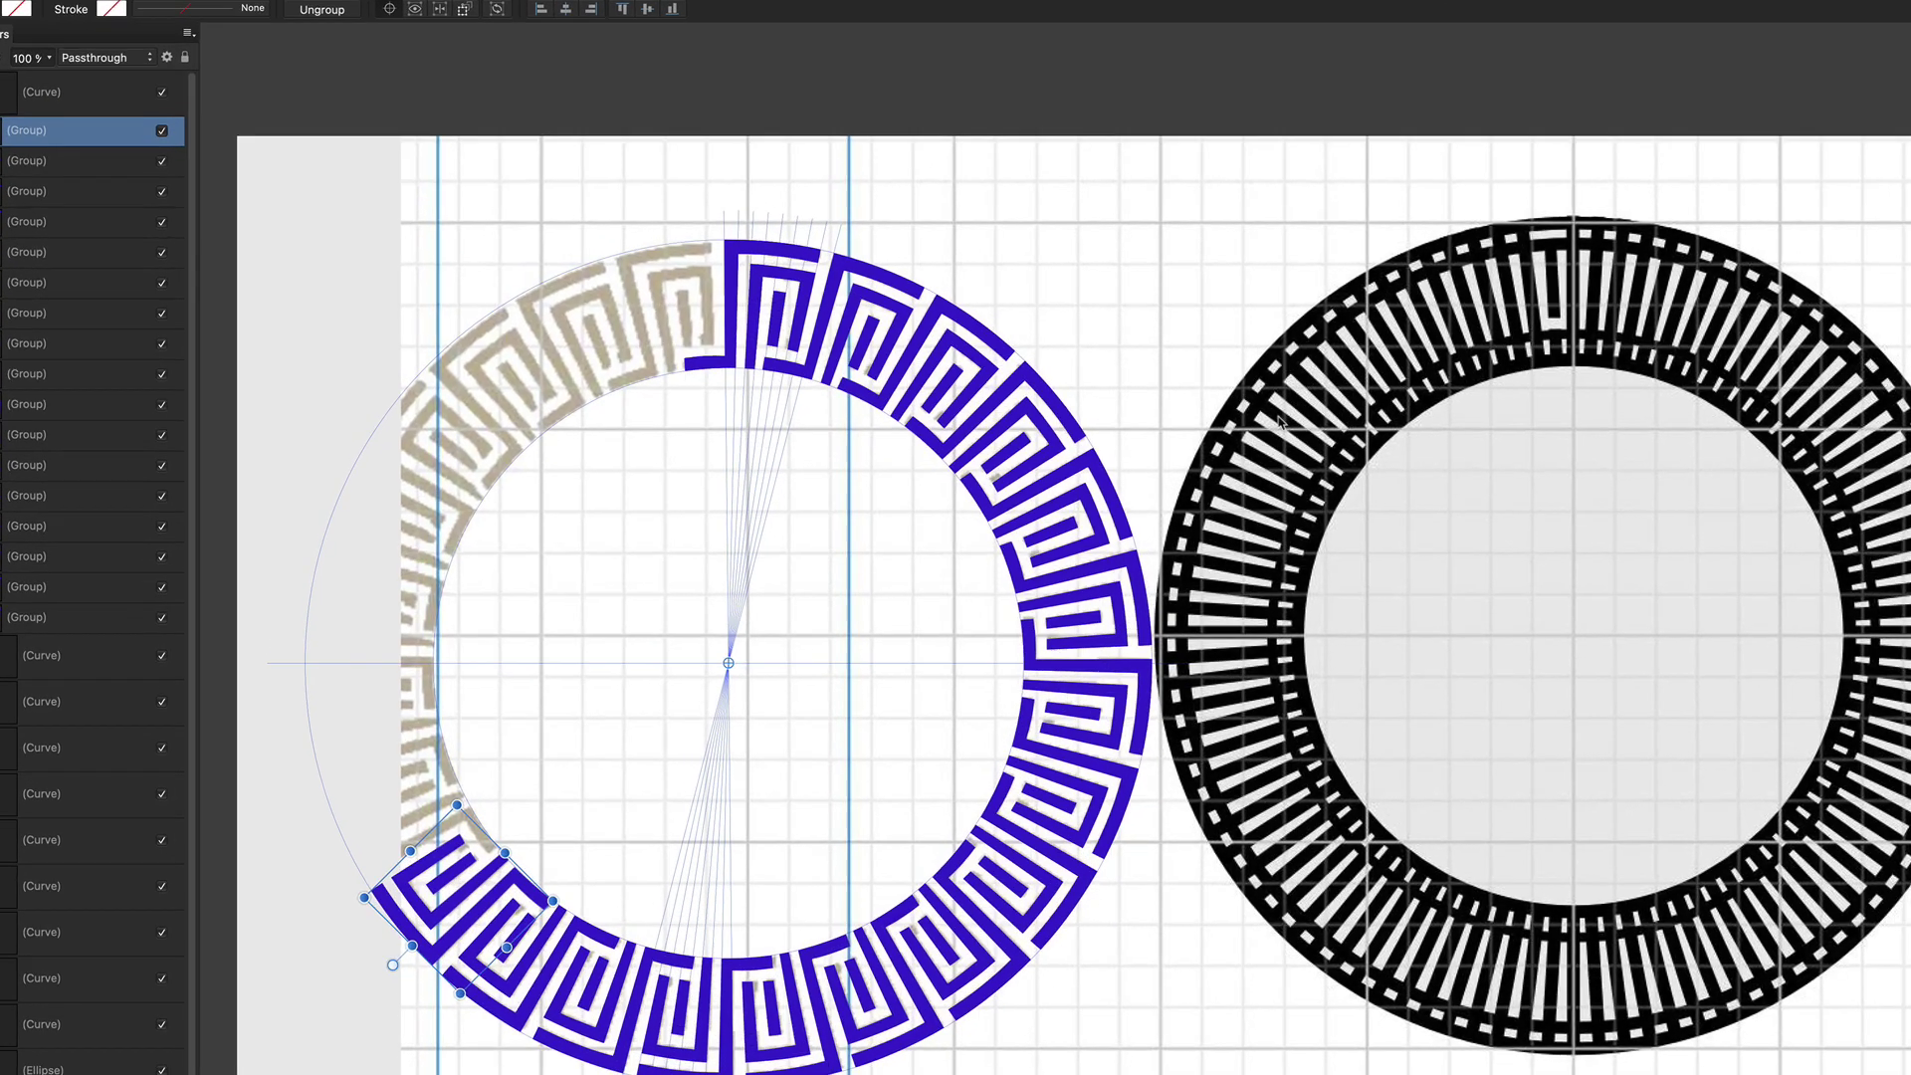
pyautogui.press('super+j')
pyautogui.press('super+j')
pyautogui.press('super+j')
pyautogui.press('super+j')
pyautogui.press('super+j')
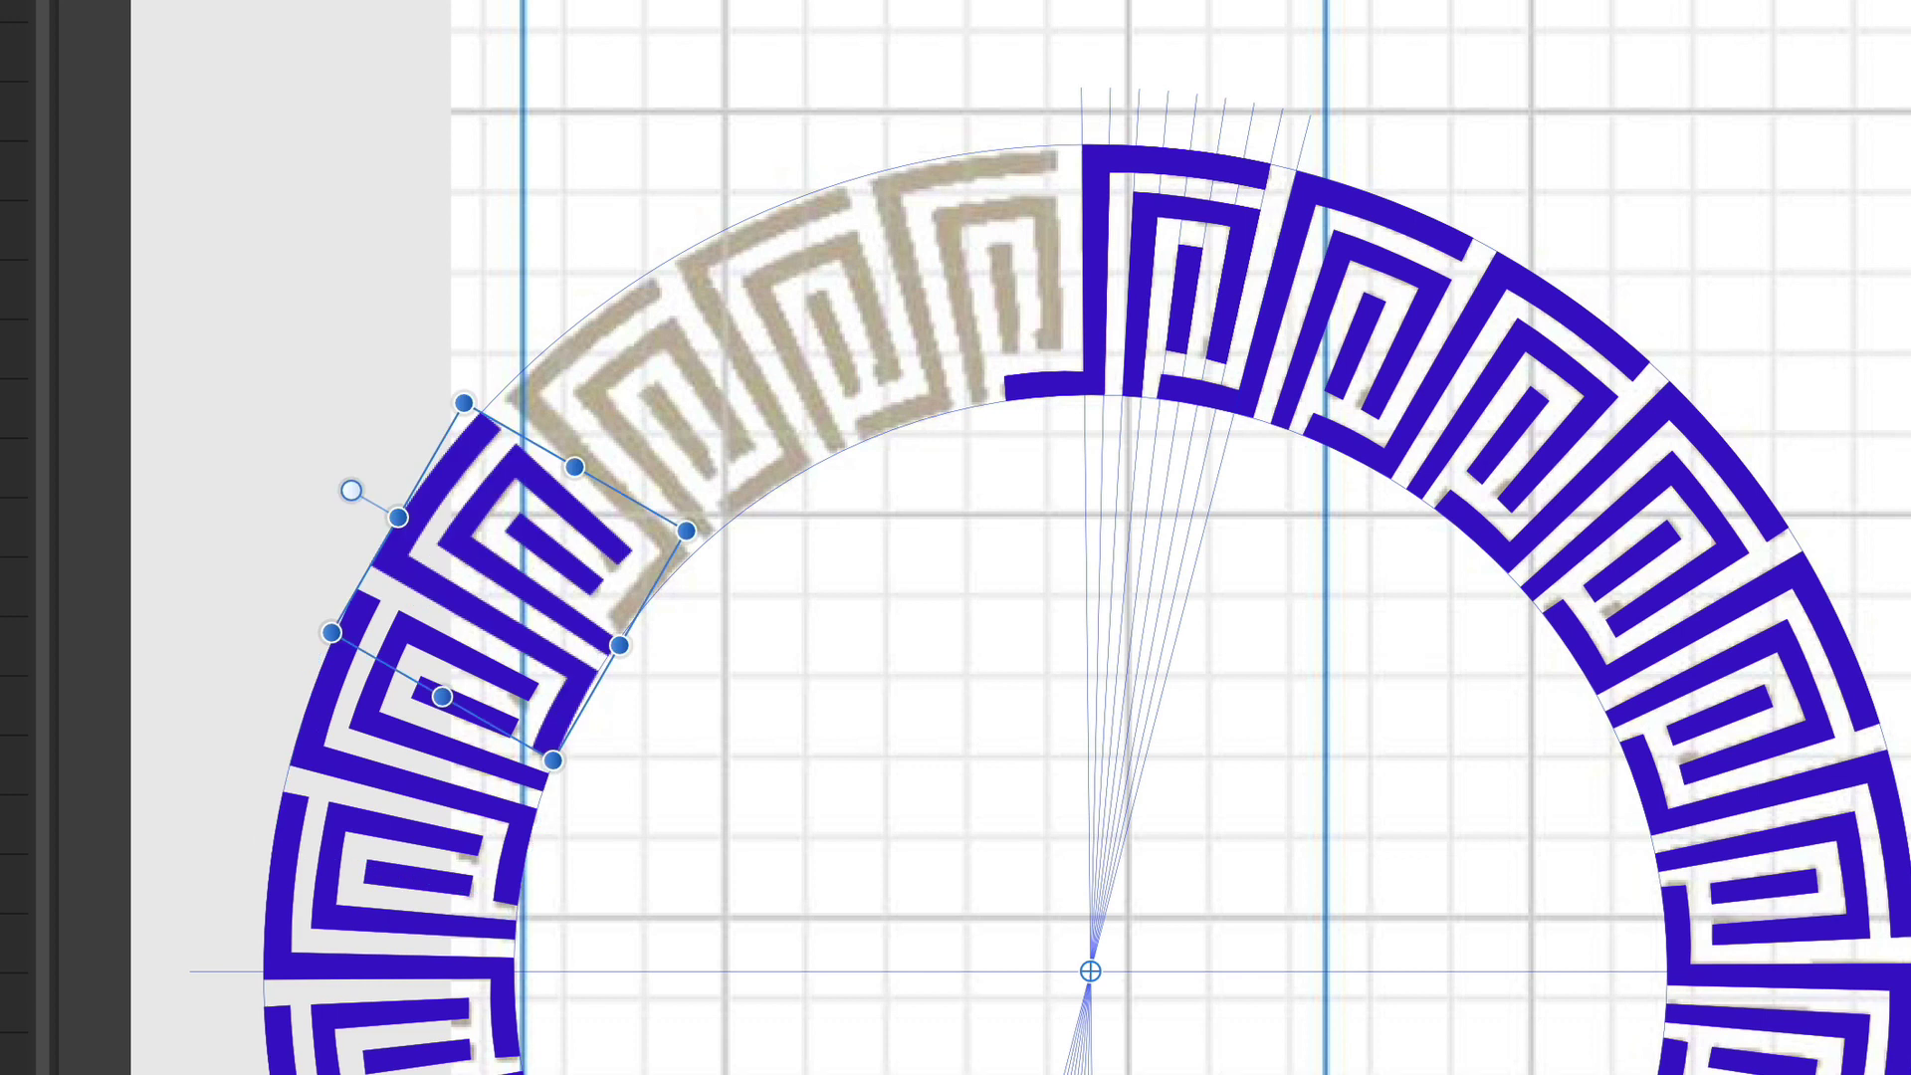
pyautogui.press('super+j')
pyautogui.press('super+j')
pyautogui.press('super+j')
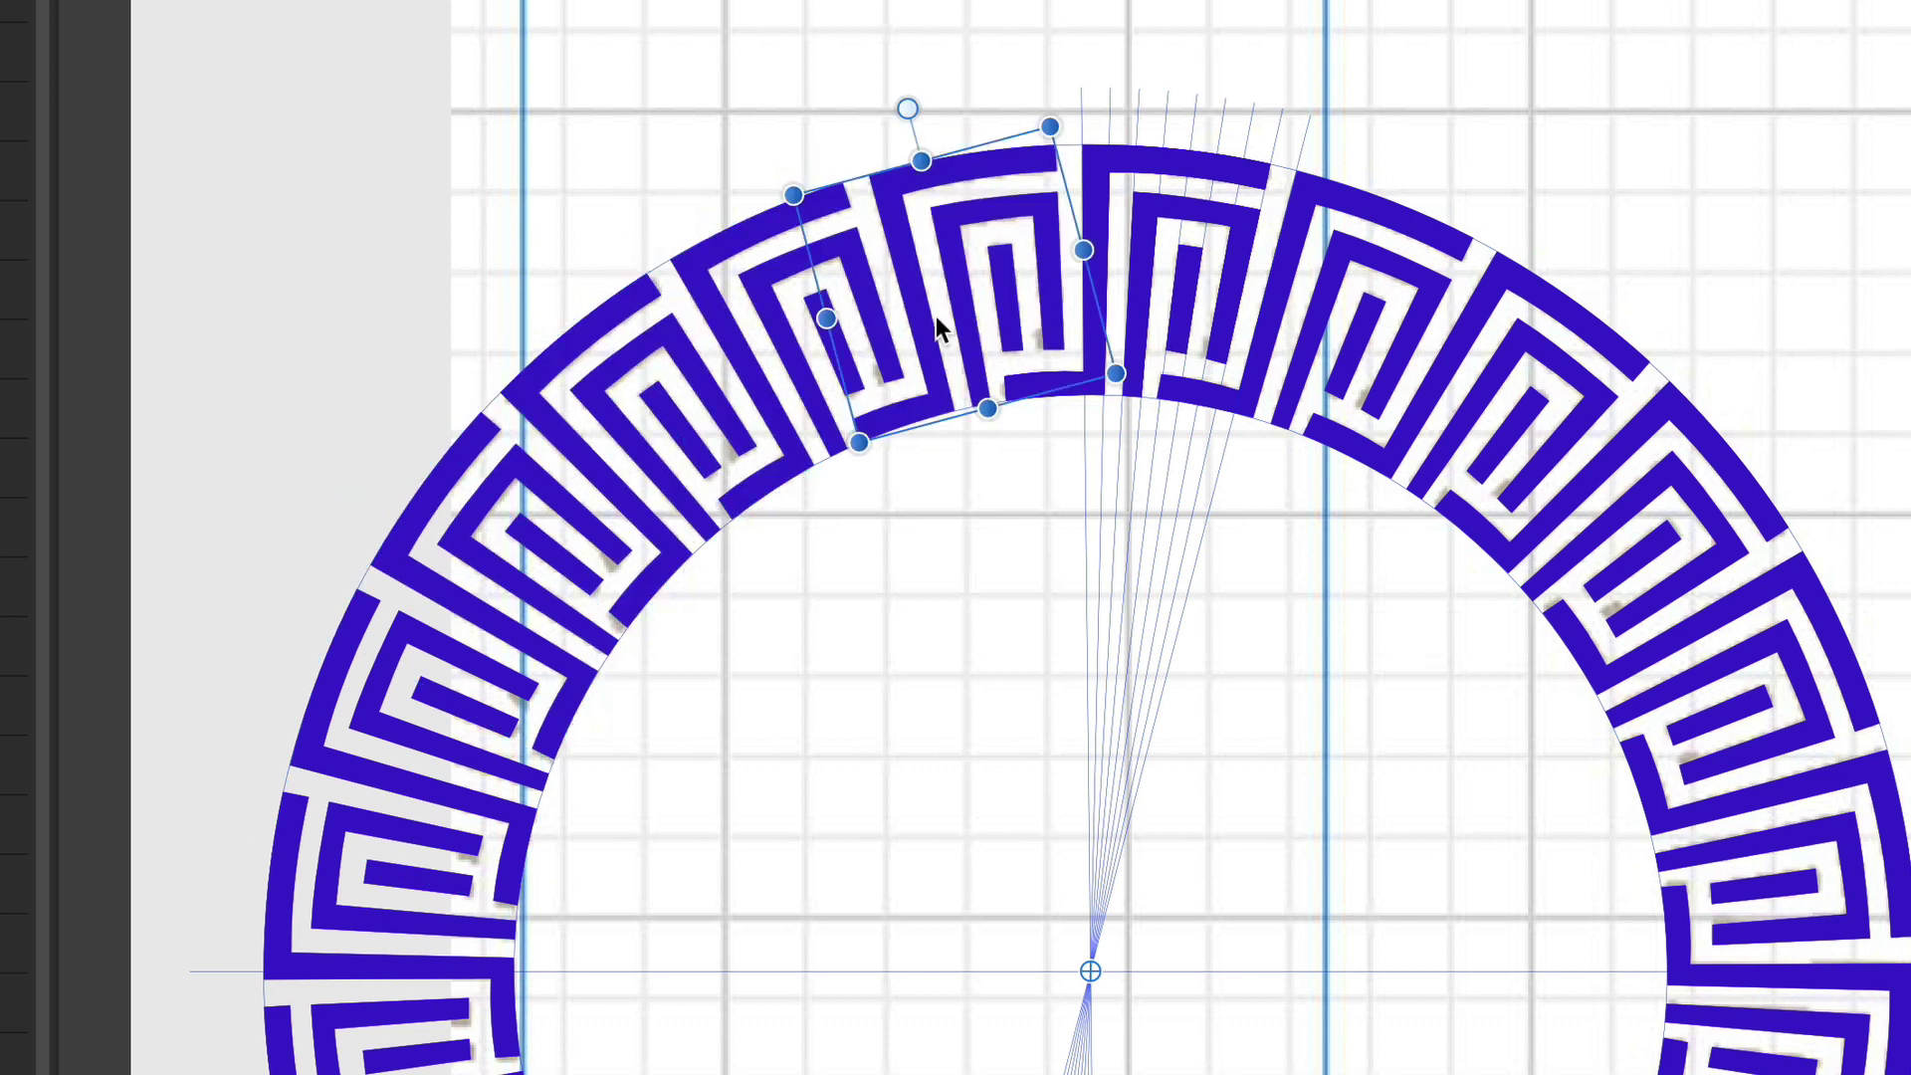
# Delete the radial construction lines, the horizontal centre line and the inner and outer guide circles.
pyautogui.click(1412, 59)
pyautogui.click(1152, 625)
pyautogui.click(1150, 621)
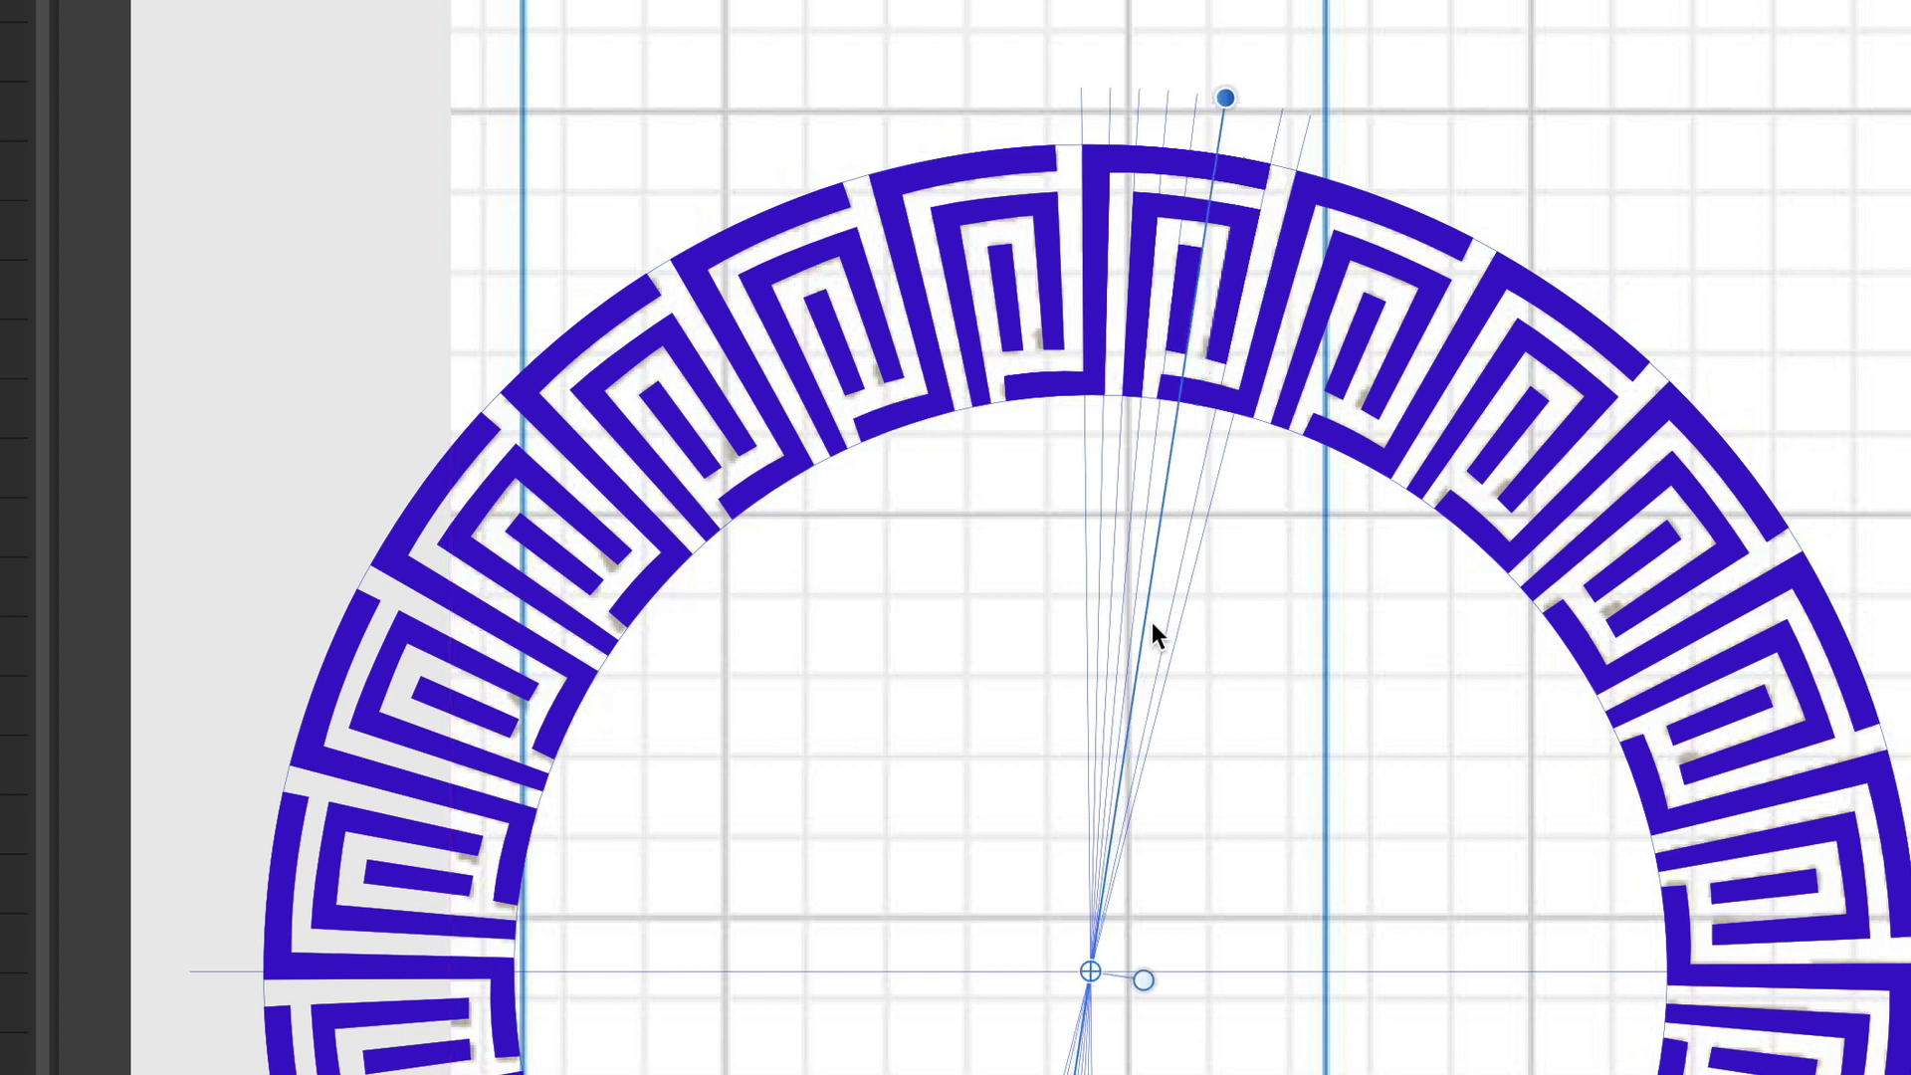
pyautogui.moveTo(1139, 625); pyautogui.dragTo(1169, 603)
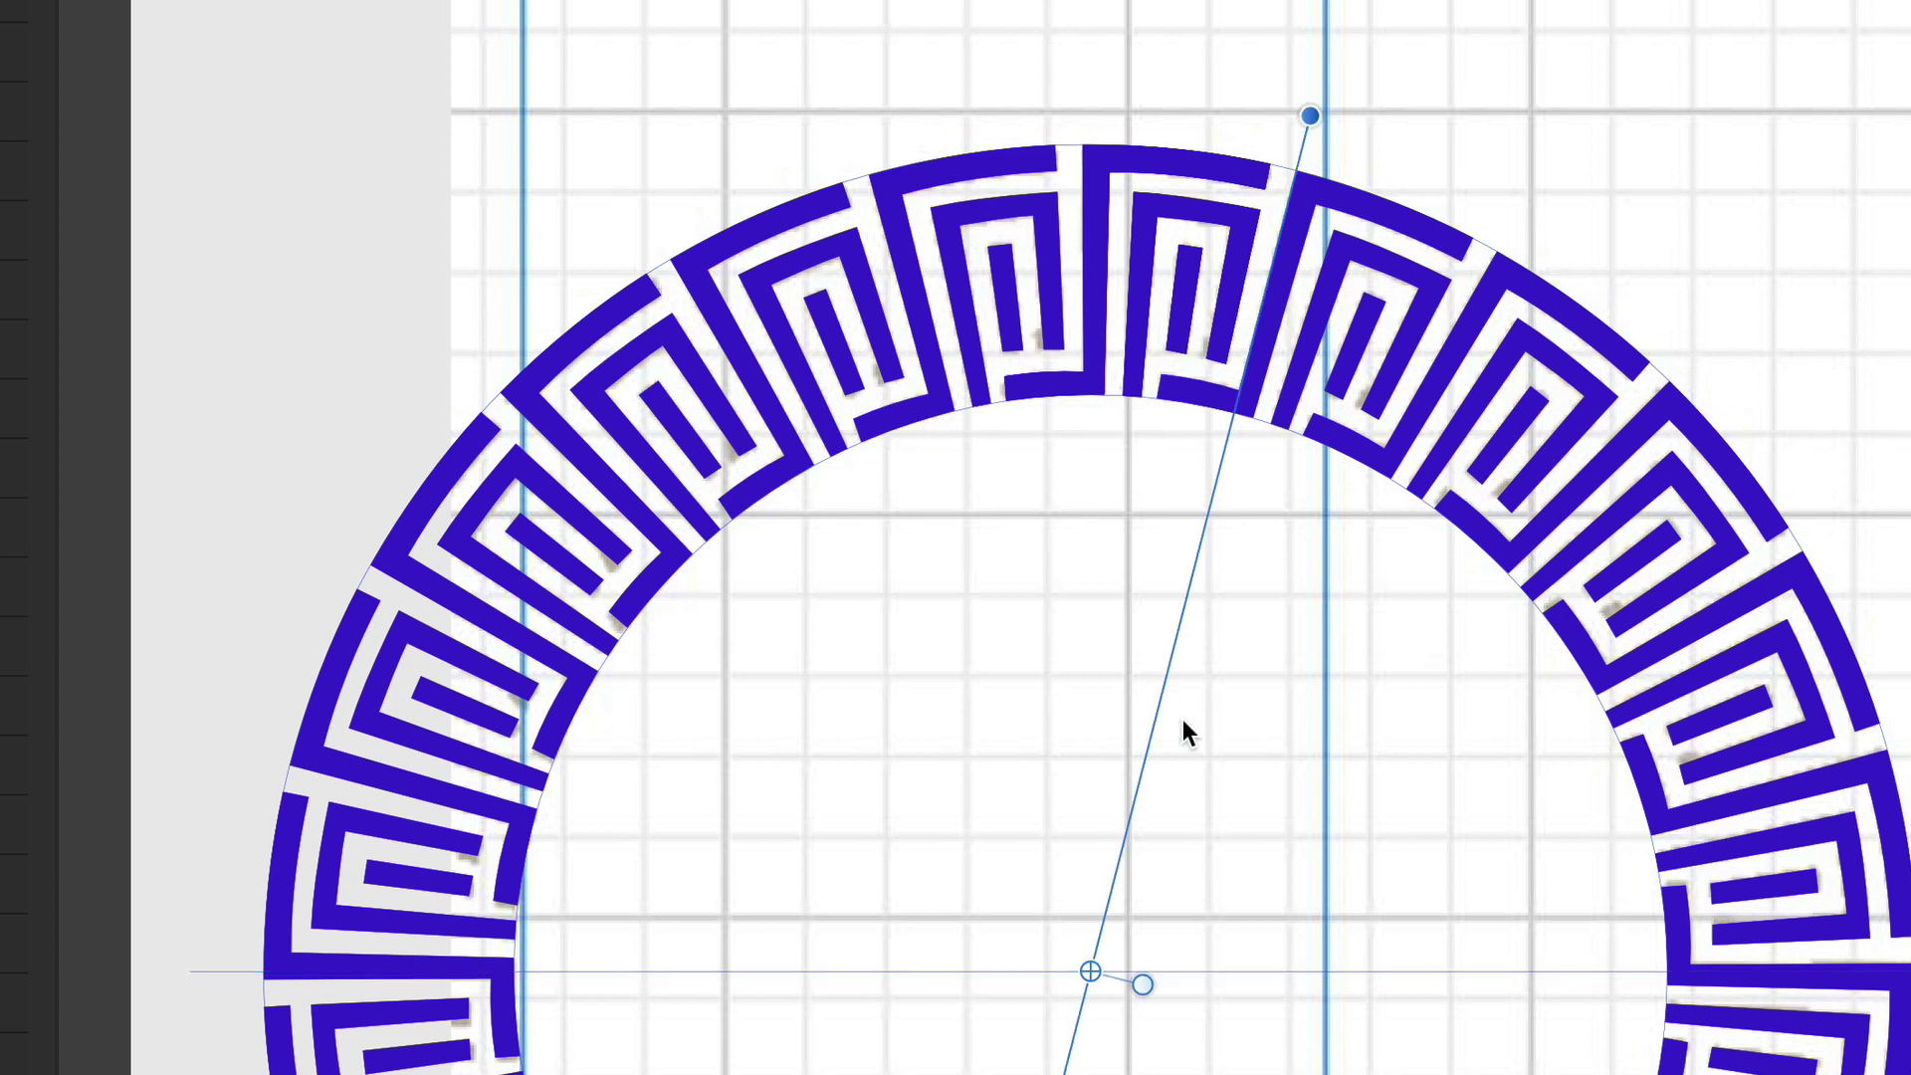
pyautogui.press('Tab')
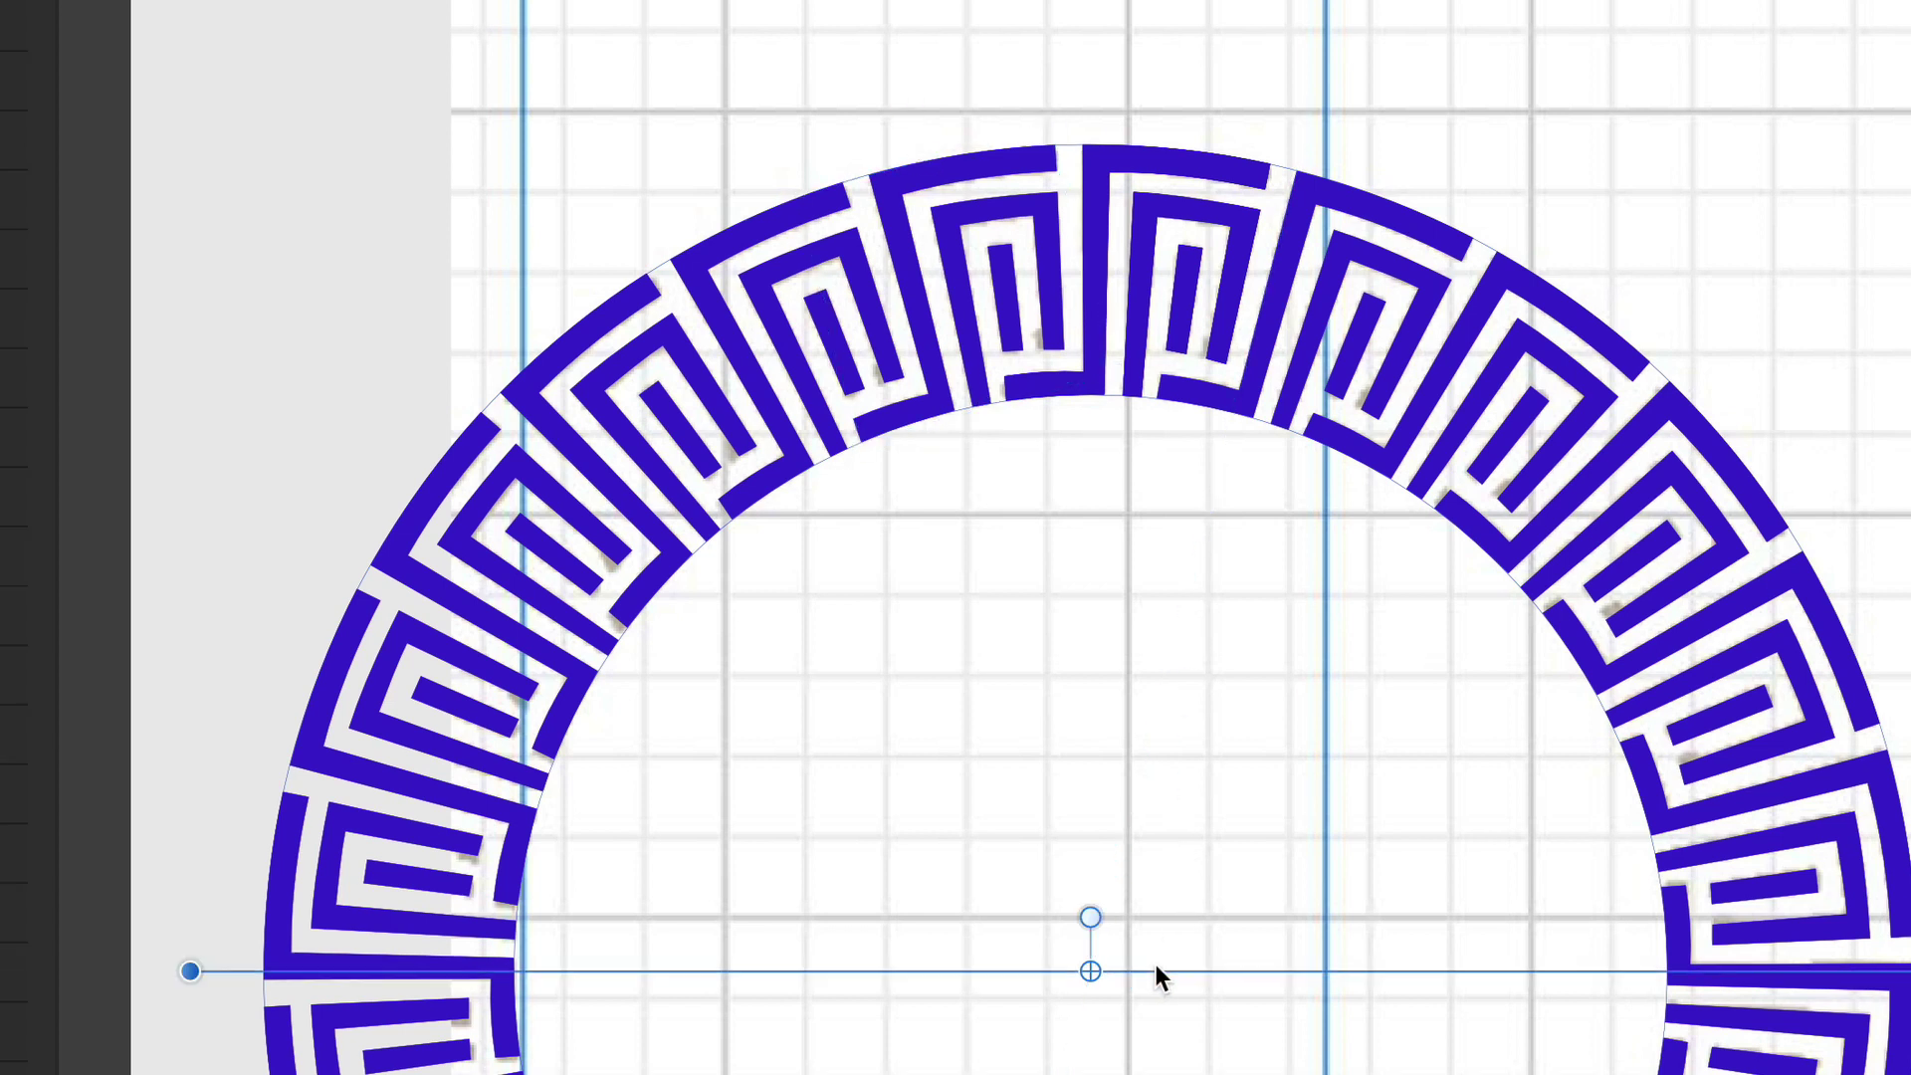
pyautogui.press('Tab')
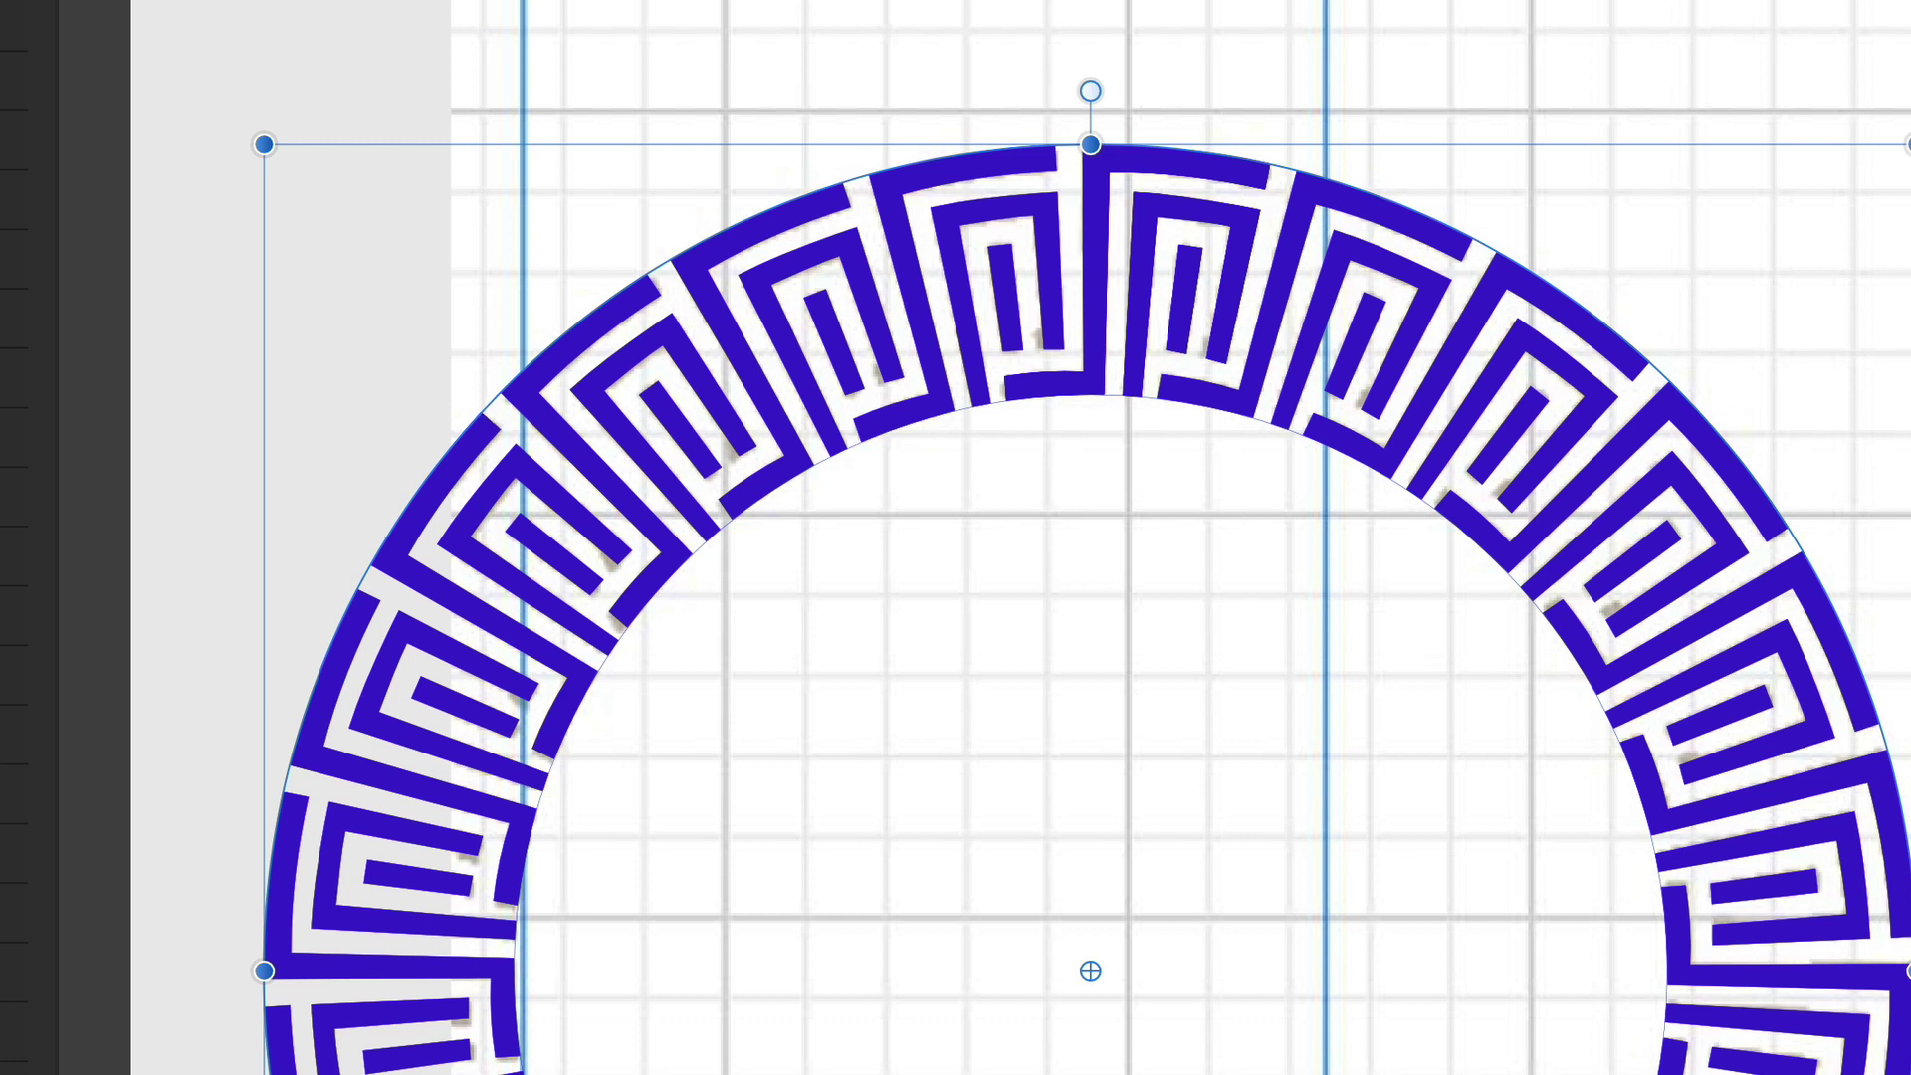
pyautogui.click(451, 907)
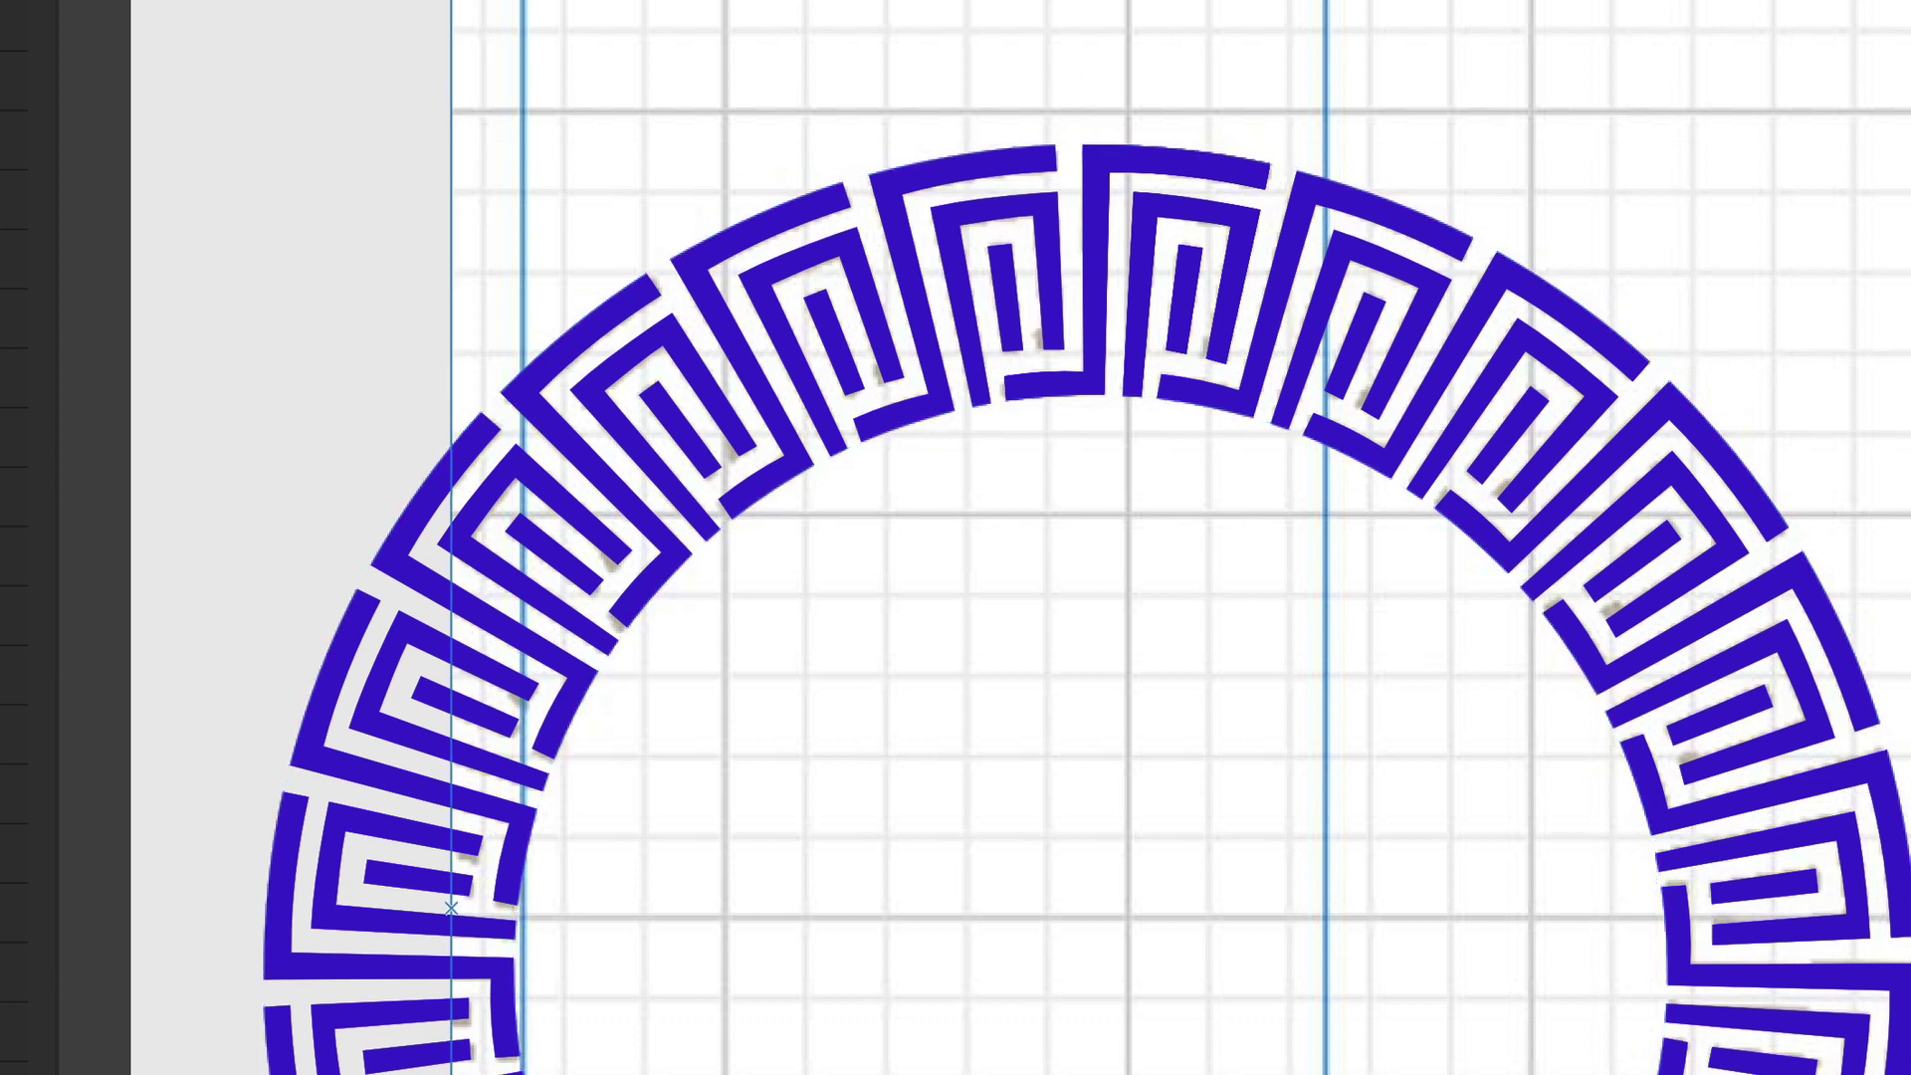